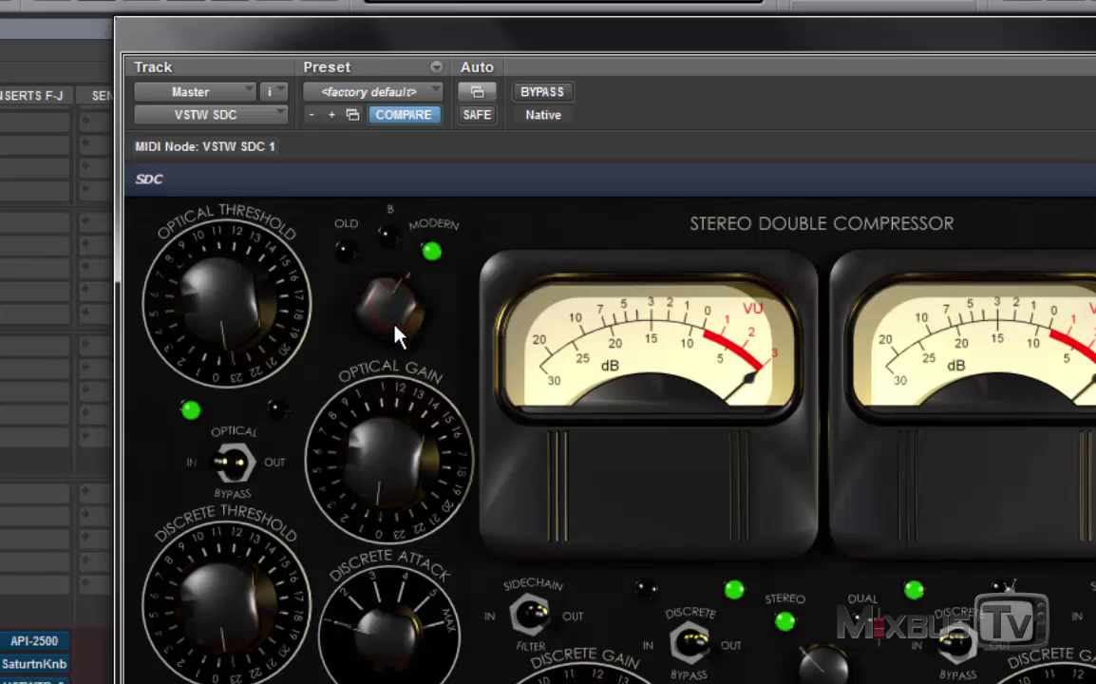
- Audition the Old, B and Modern positions of the compressor's mode selector, leaving it on Old
{"action": "left_click_drag", "start_coordinate": [397, 335], "coordinate": [392, 390]}
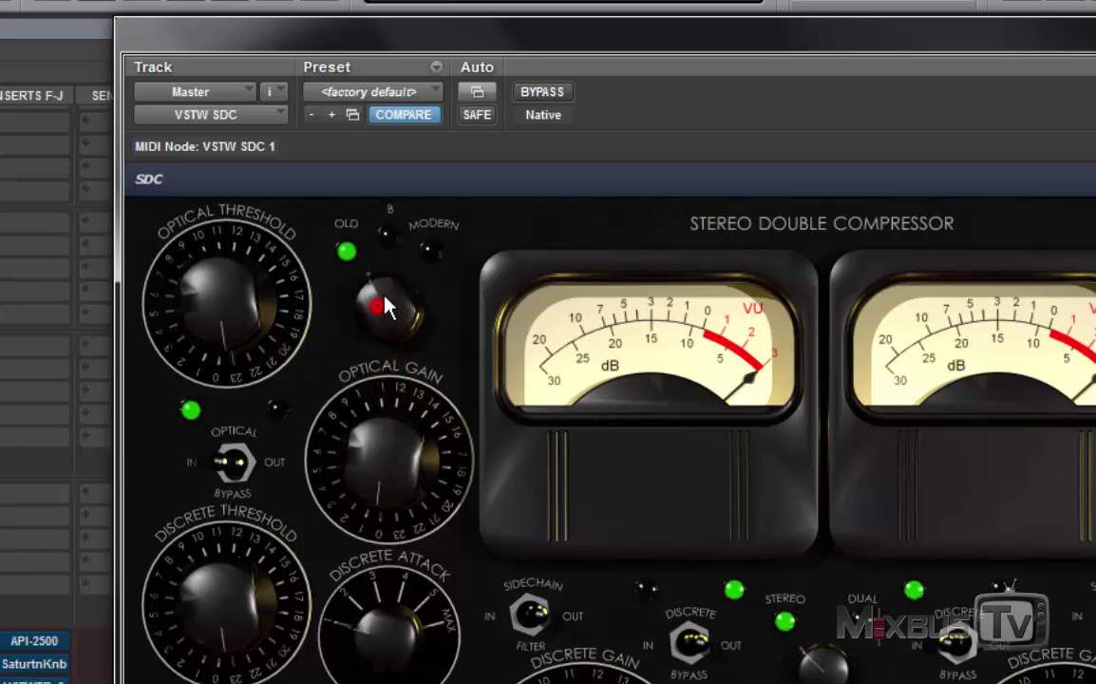
{"action": "left_click_drag", "start_coordinate": [385, 306], "coordinate": [397, 256]}
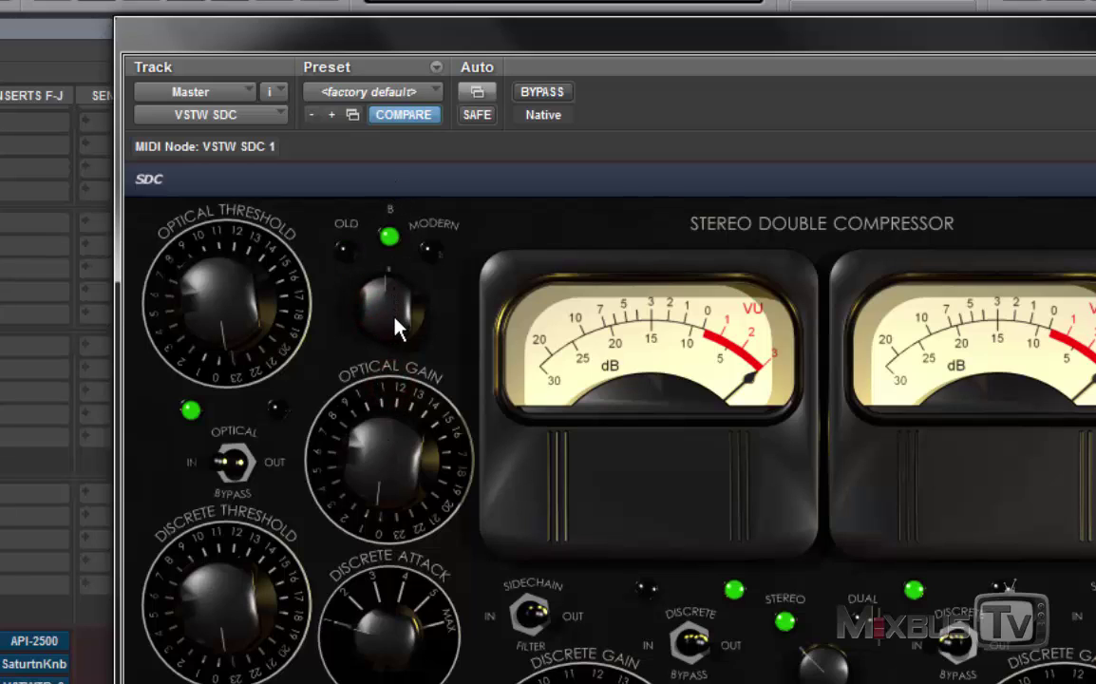
{"action": "left_click_drag", "start_coordinate": [397, 328], "coordinate": [399, 423]}
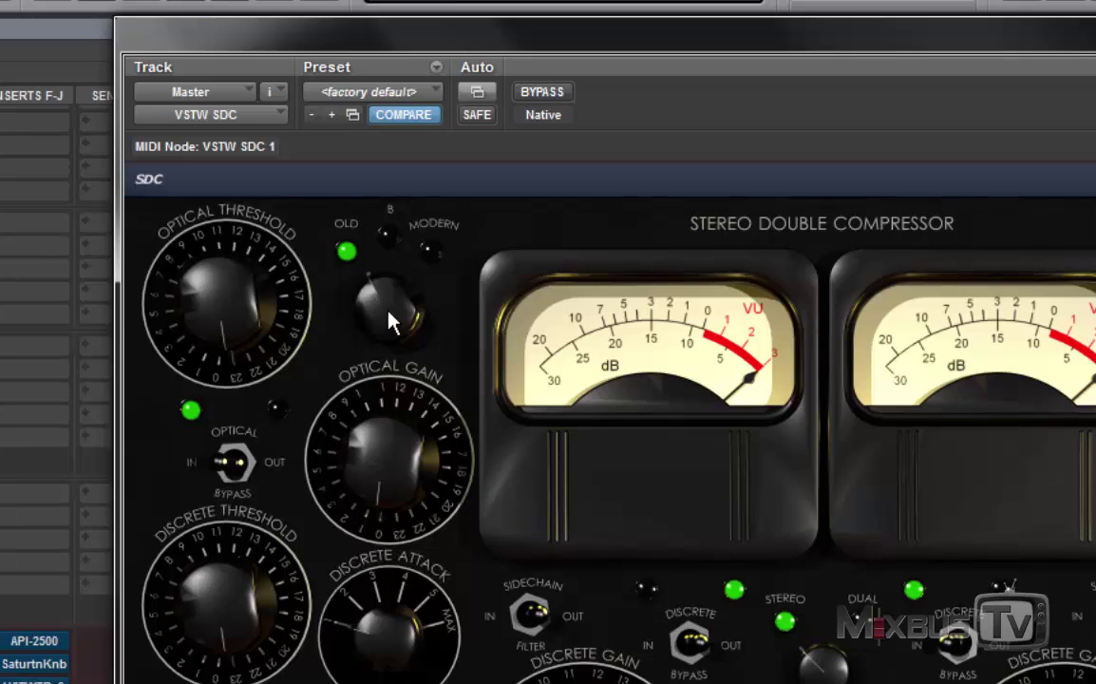
{"action": "left_click", "coordinate": [389, 318]}
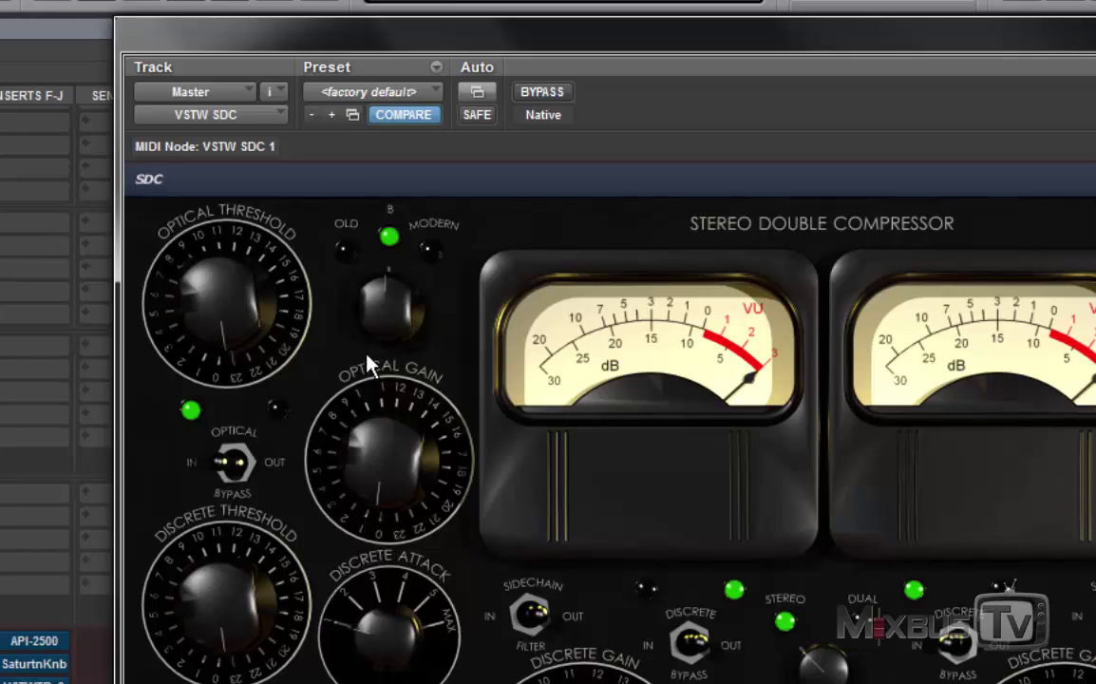
{"action": "left_click", "coordinate": [390, 308]}
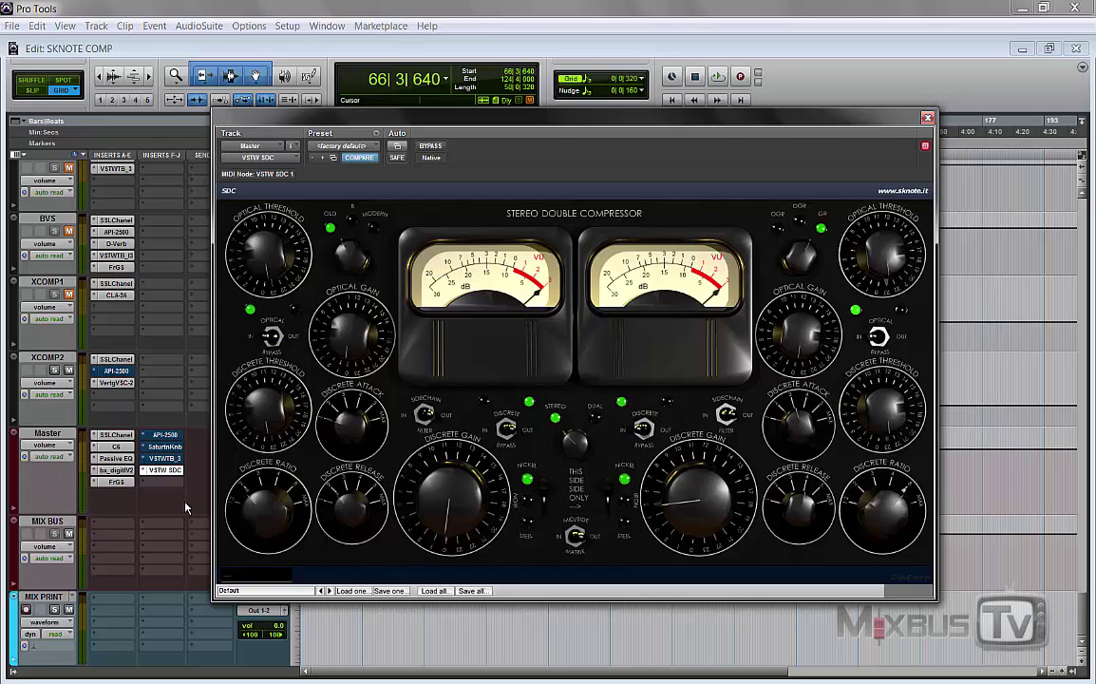
- Set the compressor to use only its discrete section, with the optical section out and the Iron transformer selected
{"action": "left_click", "coordinate": [285, 339]}
{"action": "left_click", "coordinate": [510, 430]}
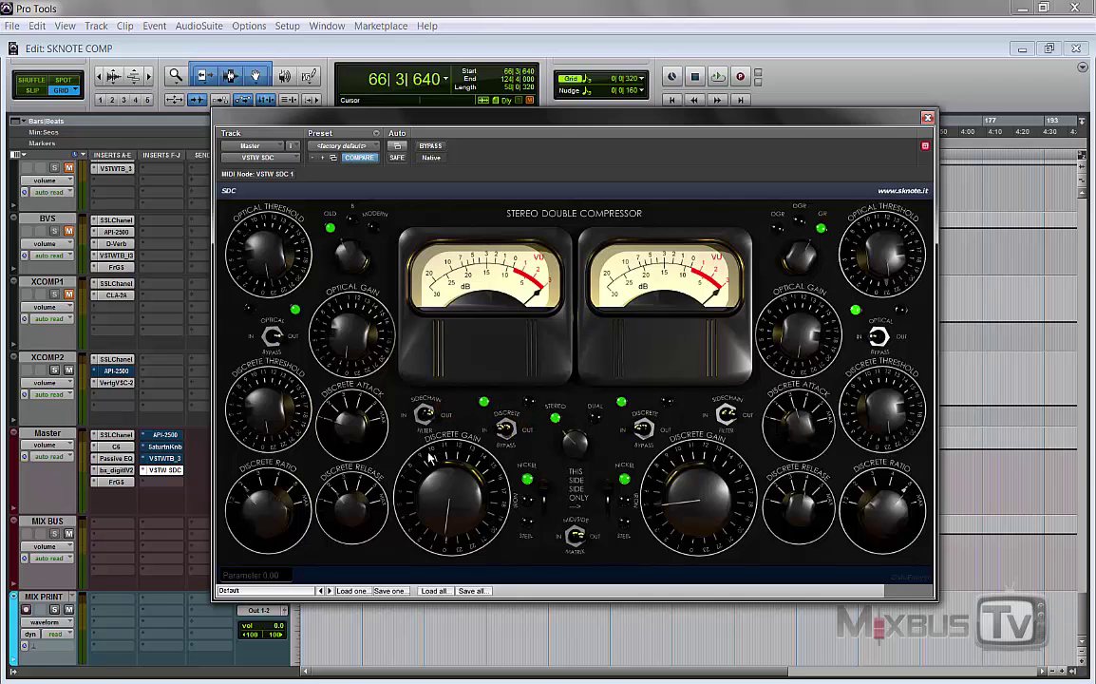
{"action": "left_click", "coordinate": [544, 492]}
- Lower the left discrete threshold to about 0.30 during playback, comparing against the bypassed signal along the way
{"action": "key", "text": "space"}
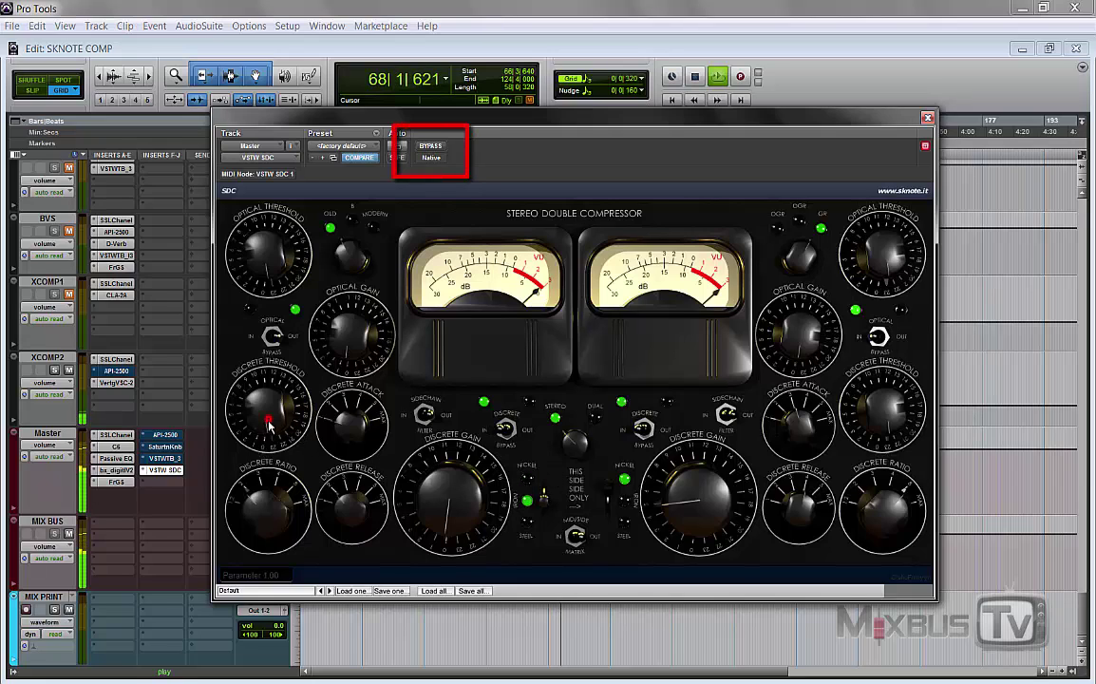
{"action": "left_click_drag", "start_coordinate": [250, 372], "coordinate": [250, 437]}
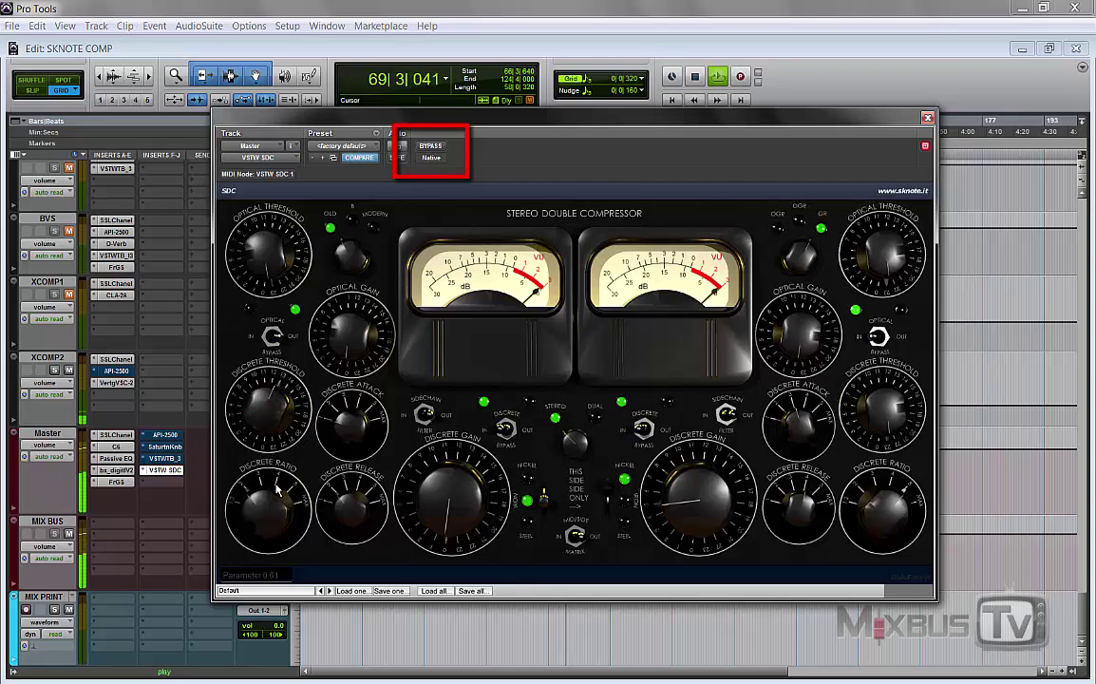
{"action": "left_click_drag", "start_coordinate": [277, 499], "coordinate": [278, 472]}
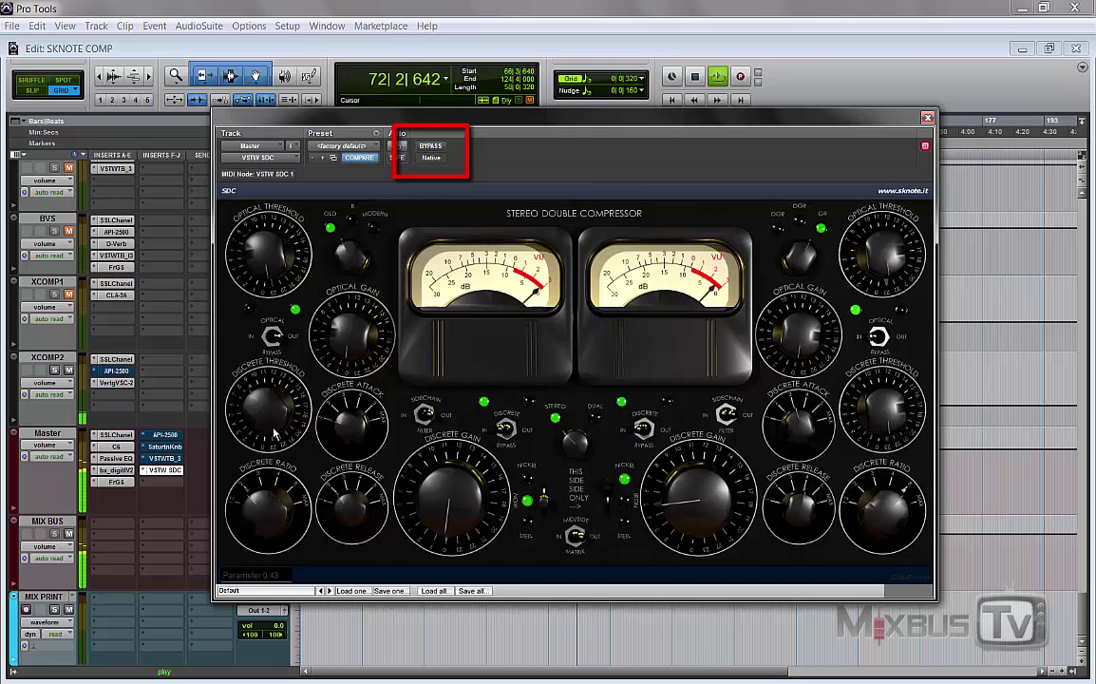
{"action": "left_click", "coordinate": [432, 148]}
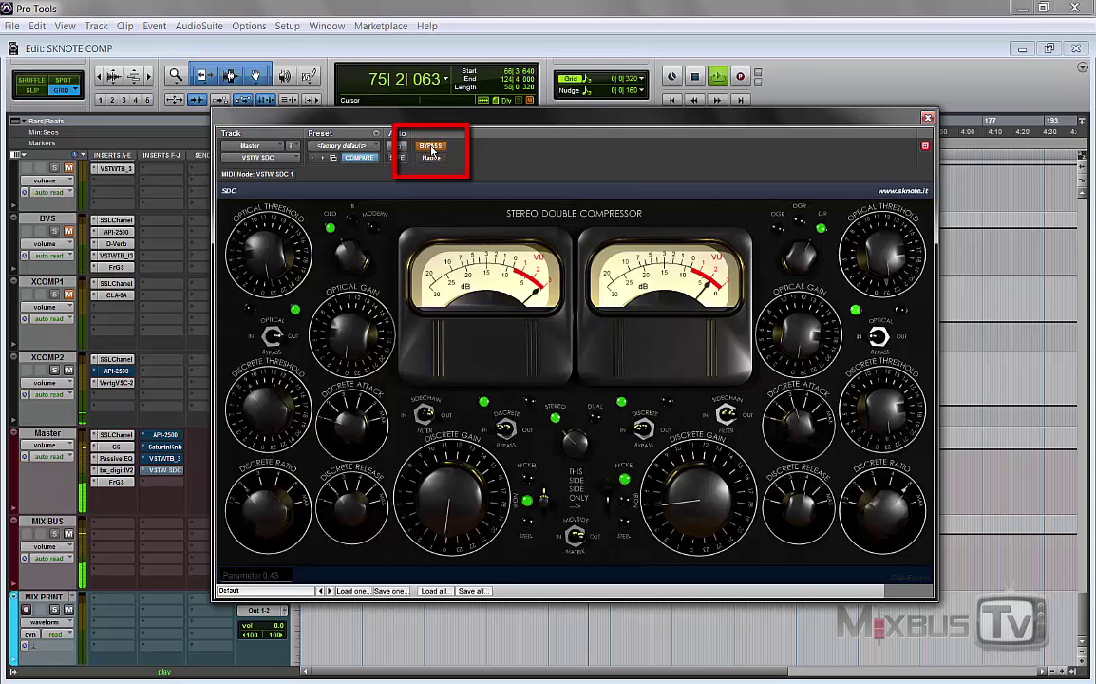
{"action": "left_click", "coordinate": [432, 148]}
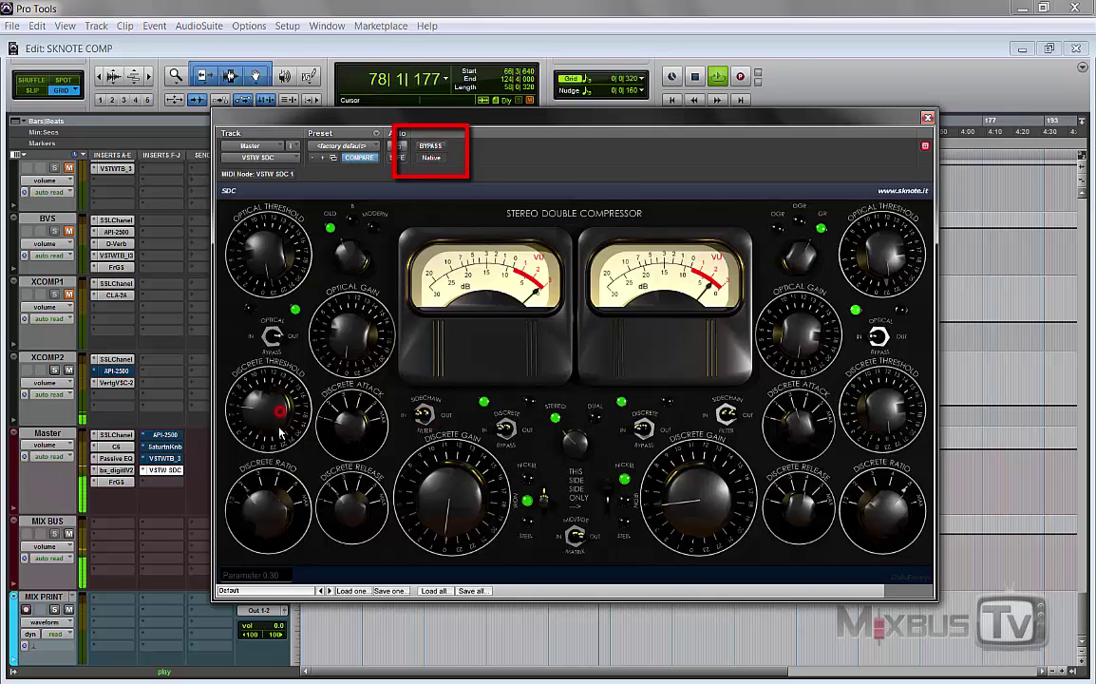
{"action": "left_click_drag", "start_coordinate": [279, 424], "coordinate": [280, 408]}
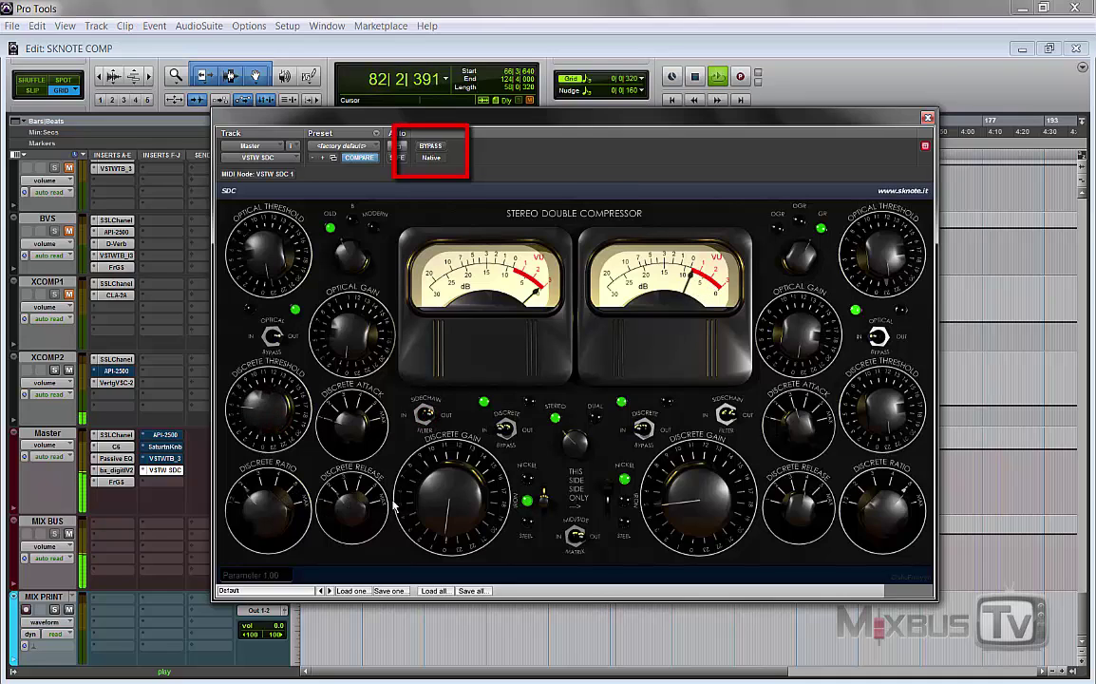
- Select the Steel transformer and raise the left discrete gain to about 0.30, checking the level against bypass
{"action": "left_click", "coordinate": [538, 520]}
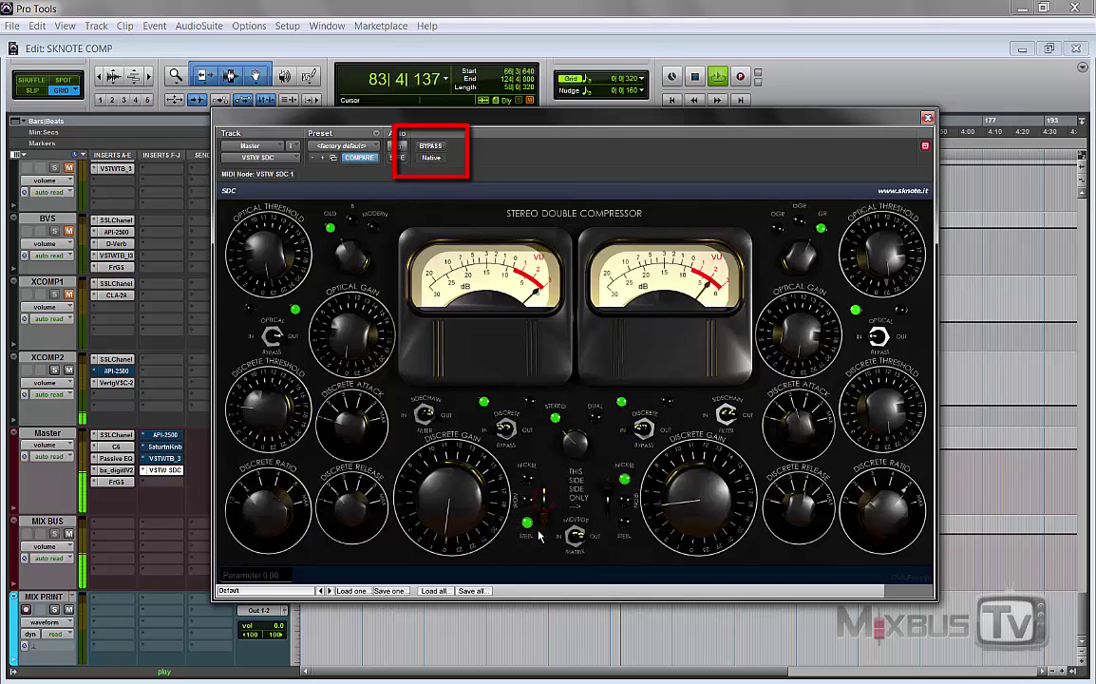
{"action": "left_click_drag", "start_coordinate": [445, 503], "coordinate": [400, 439]}
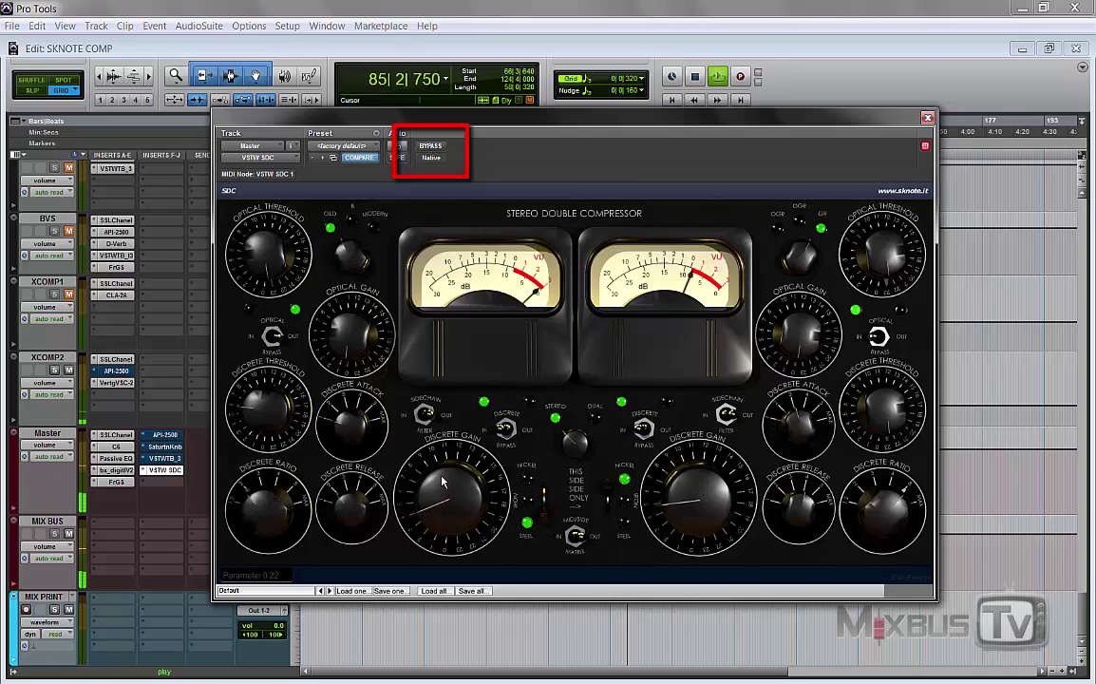
{"action": "left_click", "coordinate": [431, 146]}
{"action": "left_click", "coordinate": [430, 147]}
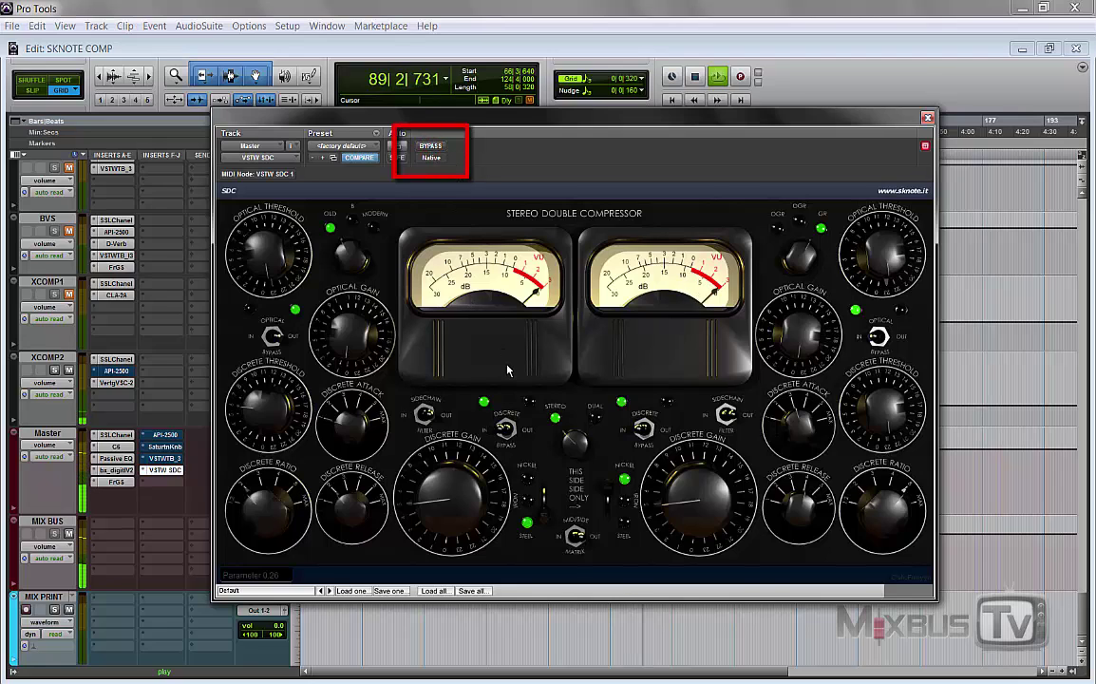
{"action": "left_click_drag", "start_coordinate": [426, 496], "coordinate": [385, 444]}
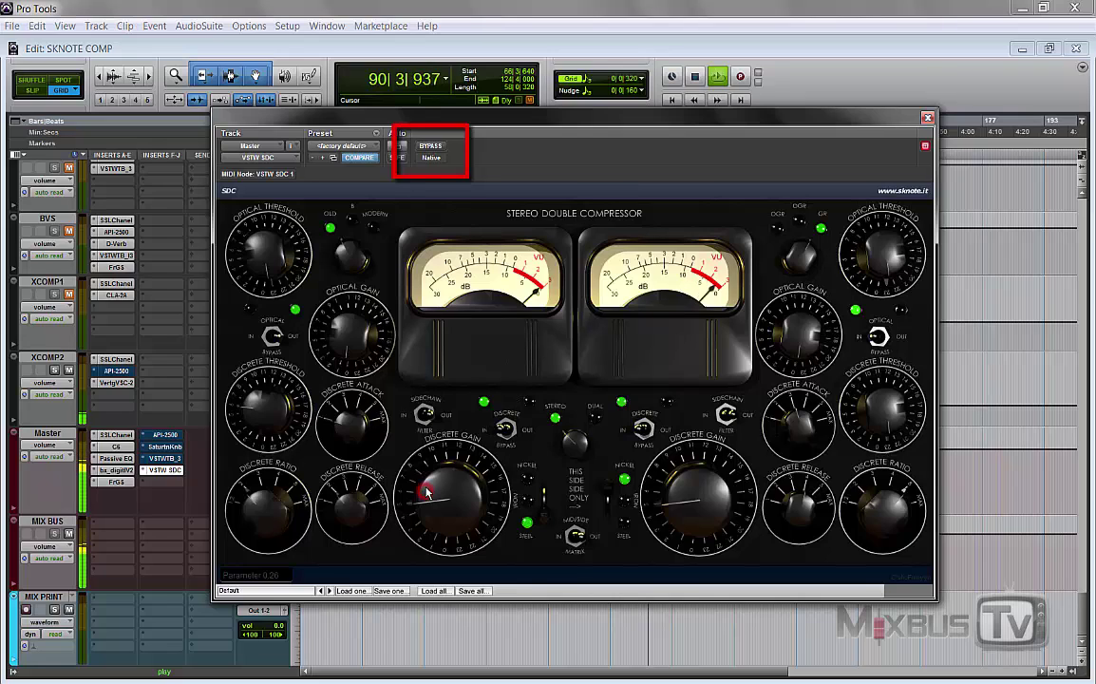
- Compare the mix with the compressor bypassed and active, and stop playback
{"action": "left_click", "coordinate": [432, 147]}
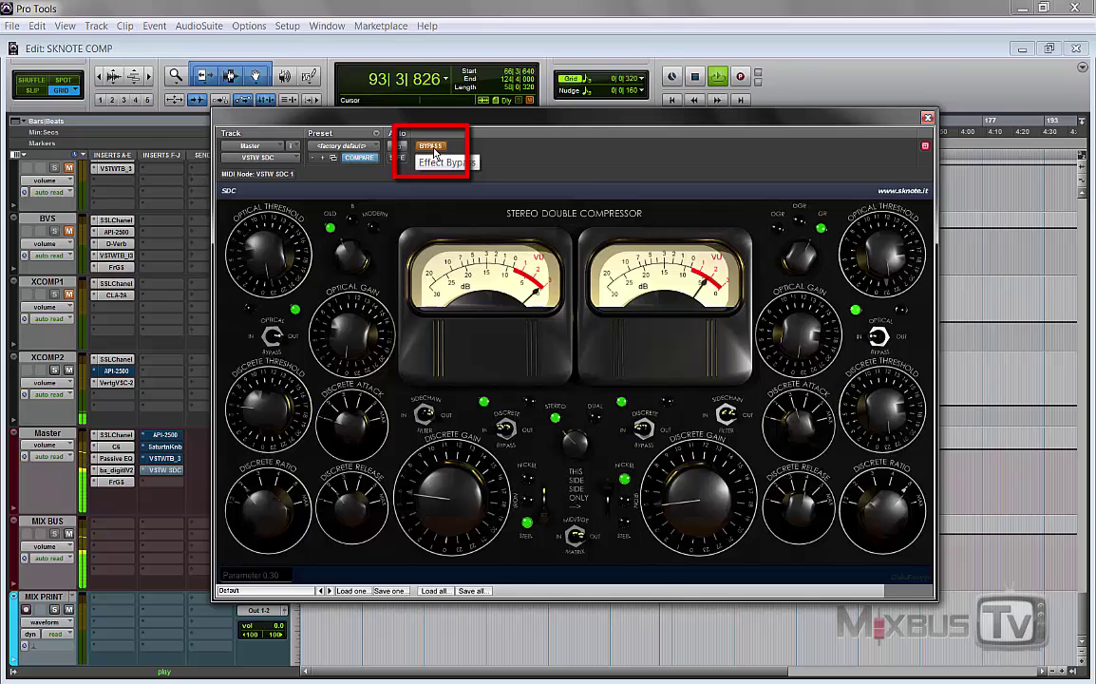
{"action": "left_click", "coordinate": [433, 147]}
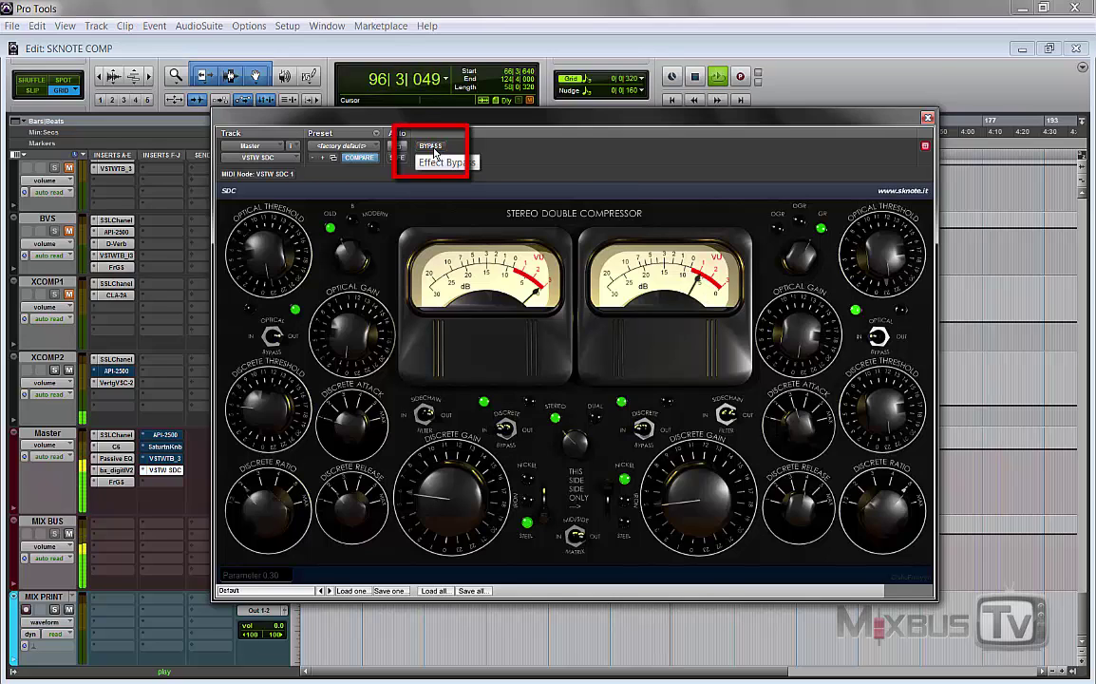
{"action": "key", "text": "space"}
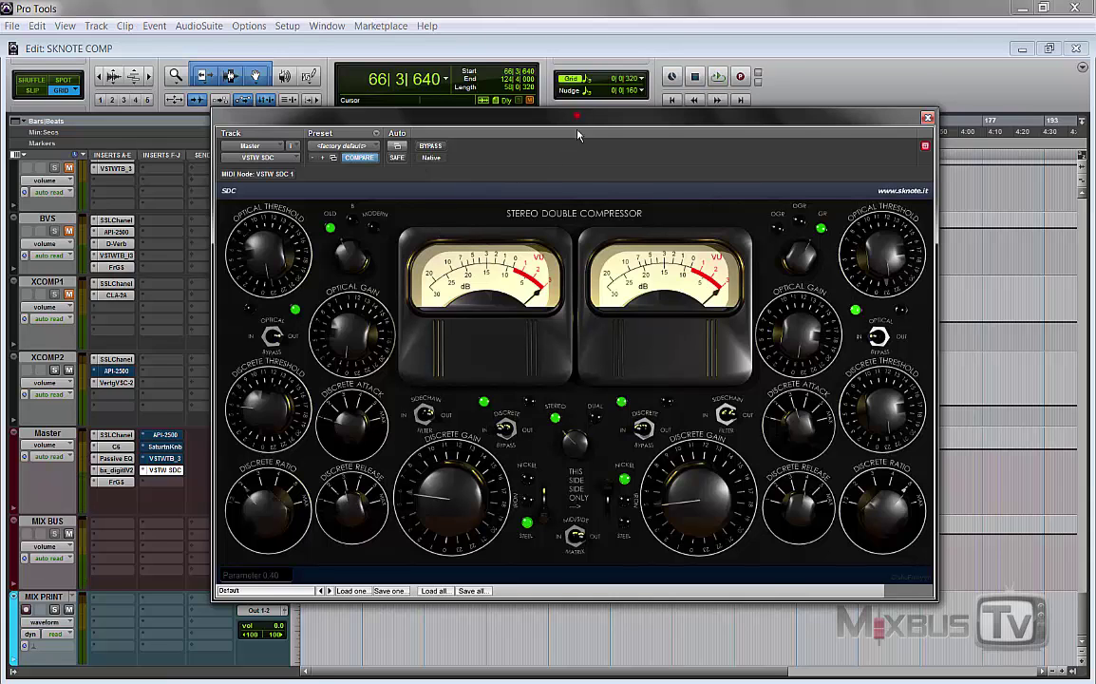
- Close the compressor window and select 82|4|640 to 124|3|000 on the 36_LedVxDT track as the playback range
{"action": "left_click_drag", "start_coordinate": [578, 135], "coordinate": [582, 174]}
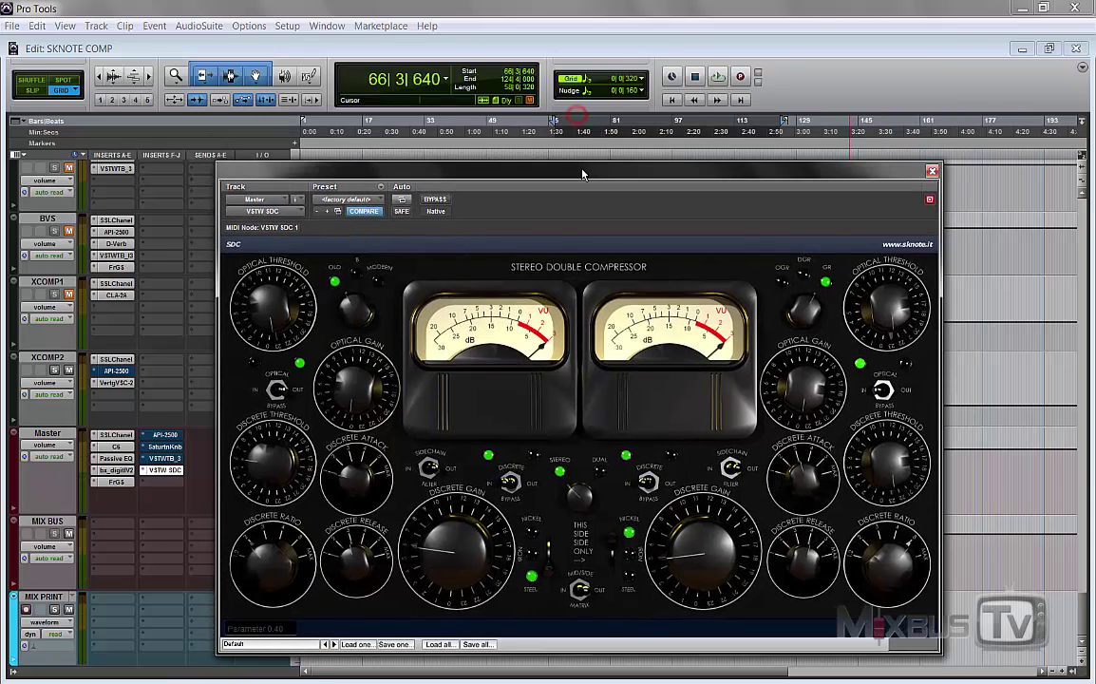
{"action": "left_click", "coordinate": [932, 170]}
{"action": "scroll", "coordinate": [678, 249], "scroll_direction": "up", "scroll_amount": 5}
{"action": "scroll", "coordinate": [677, 249], "scroll_direction": "up", "scroll_amount": 15}
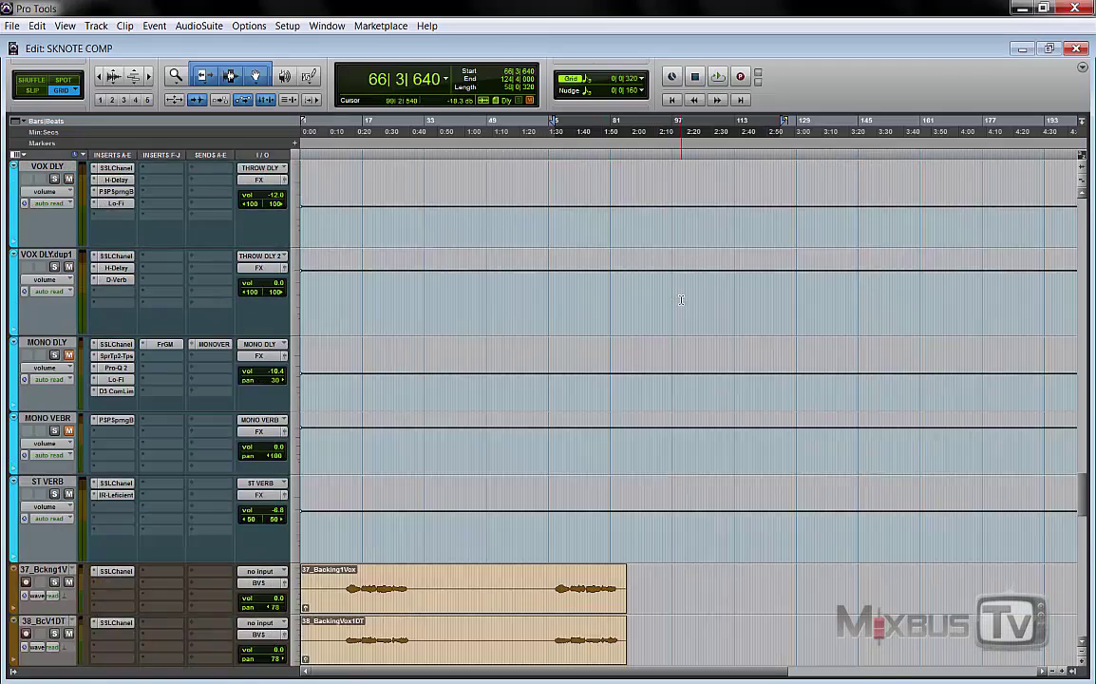
{"action": "scroll", "coordinate": [673, 331], "scroll_direction": "up", "scroll_amount": 2}
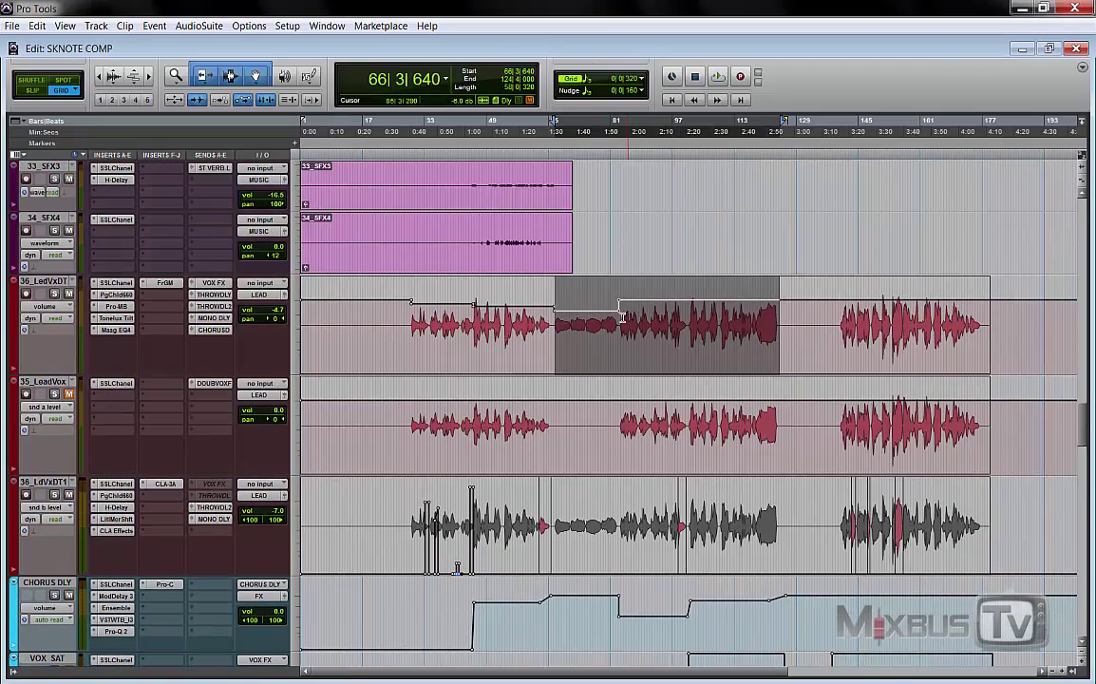
{"action": "left_click_drag", "start_coordinate": [617, 319], "coordinate": [779, 328]}
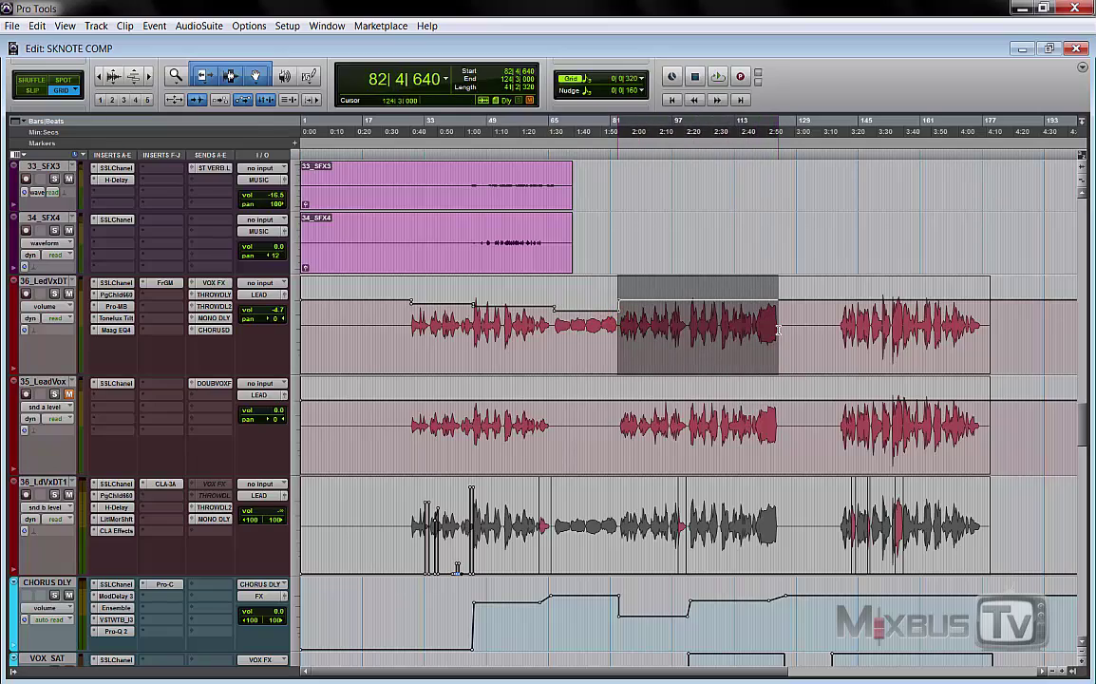
- Reopen the VSTW SDC compressor inserted on the Master track and reposition its window
{"action": "scroll", "coordinate": [225, 392], "scroll_direction": "down", "scroll_amount": 20}
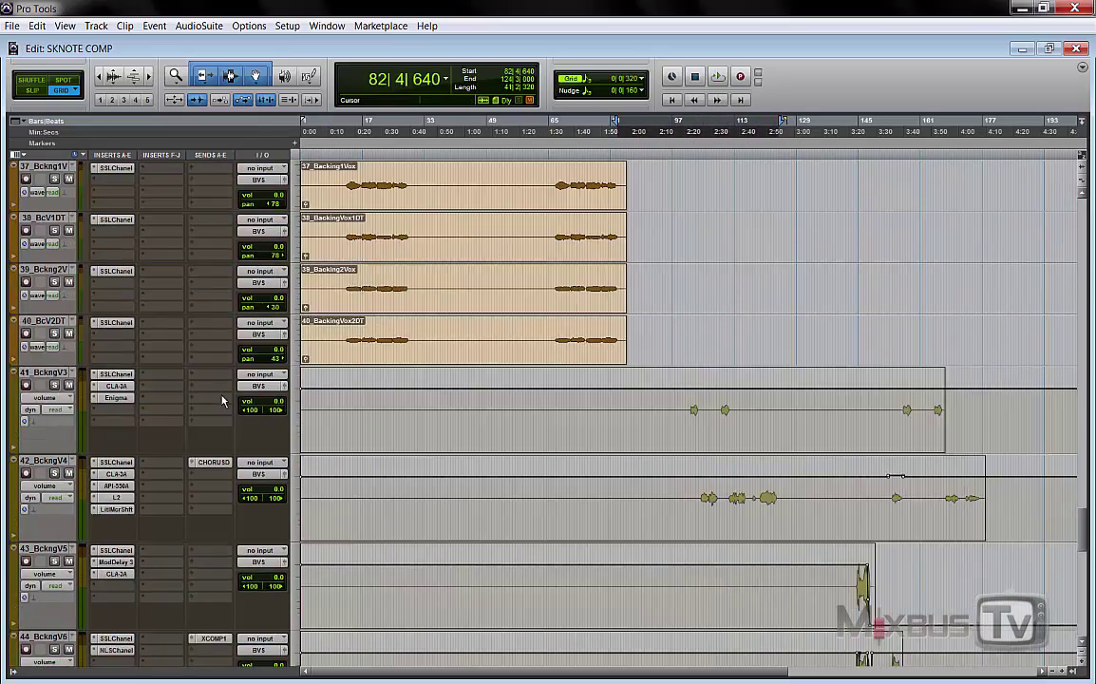
{"action": "scroll", "coordinate": [222, 406], "scroll_direction": "down", "scroll_amount": 10}
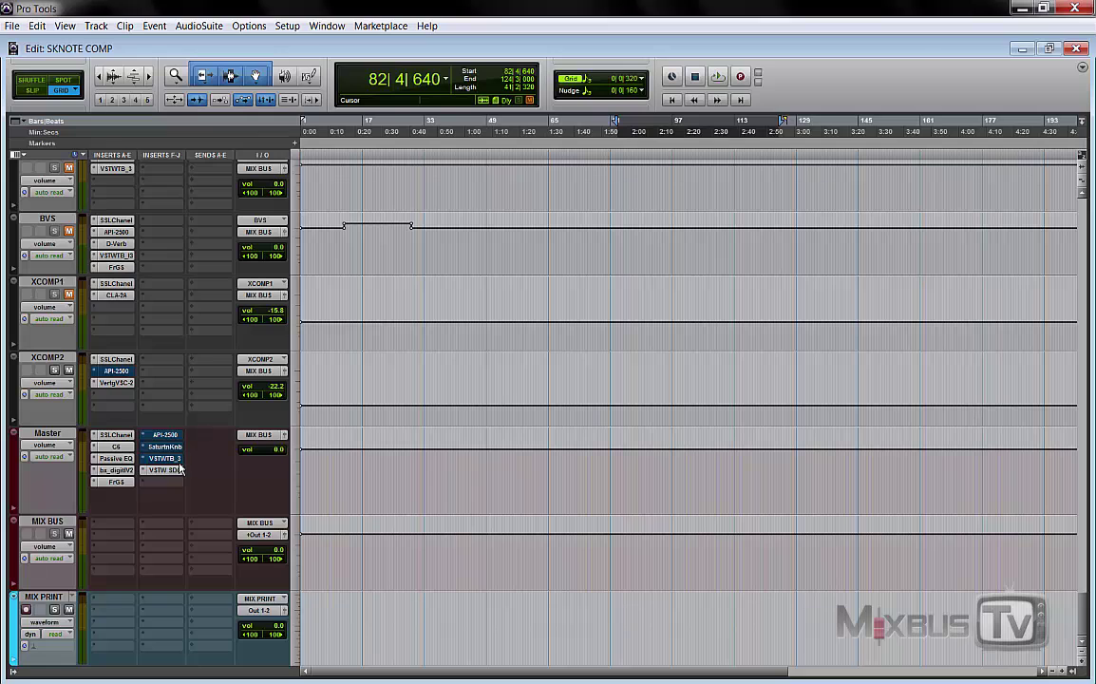
{"action": "left_click", "coordinate": [172, 470]}
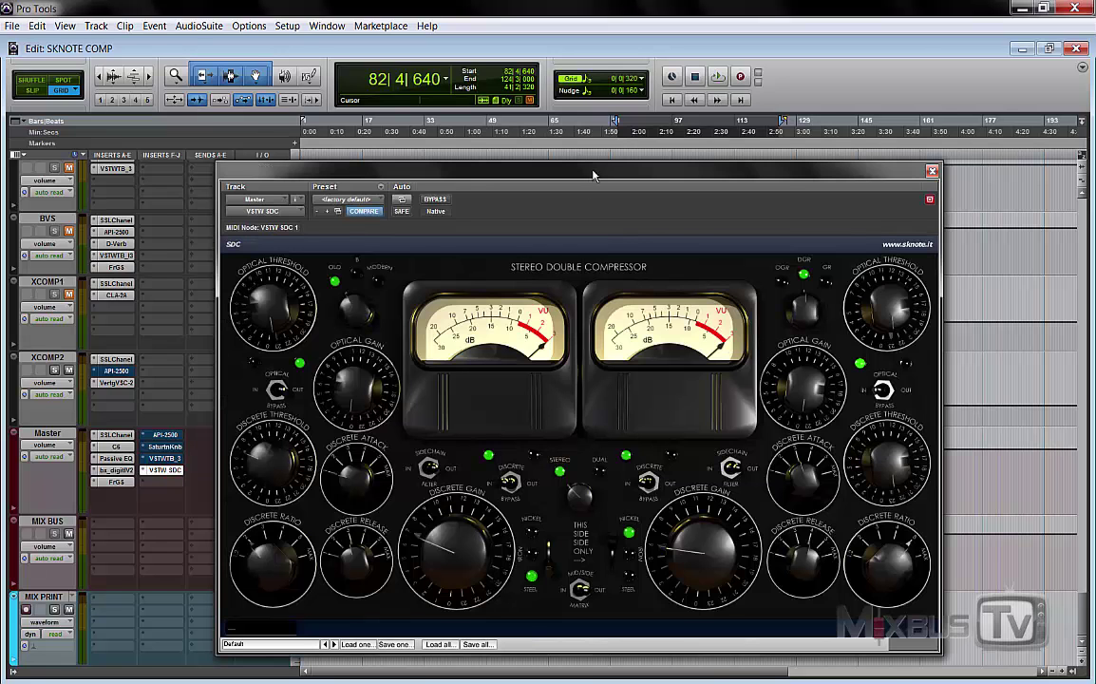
{"action": "left_click_drag", "start_coordinate": [593, 175], "coordinate": [597, 155]}
- Play the selected range and compare the Steel transformer setting with the compressor bypassed and active
{"action": "key", "text": "space"}
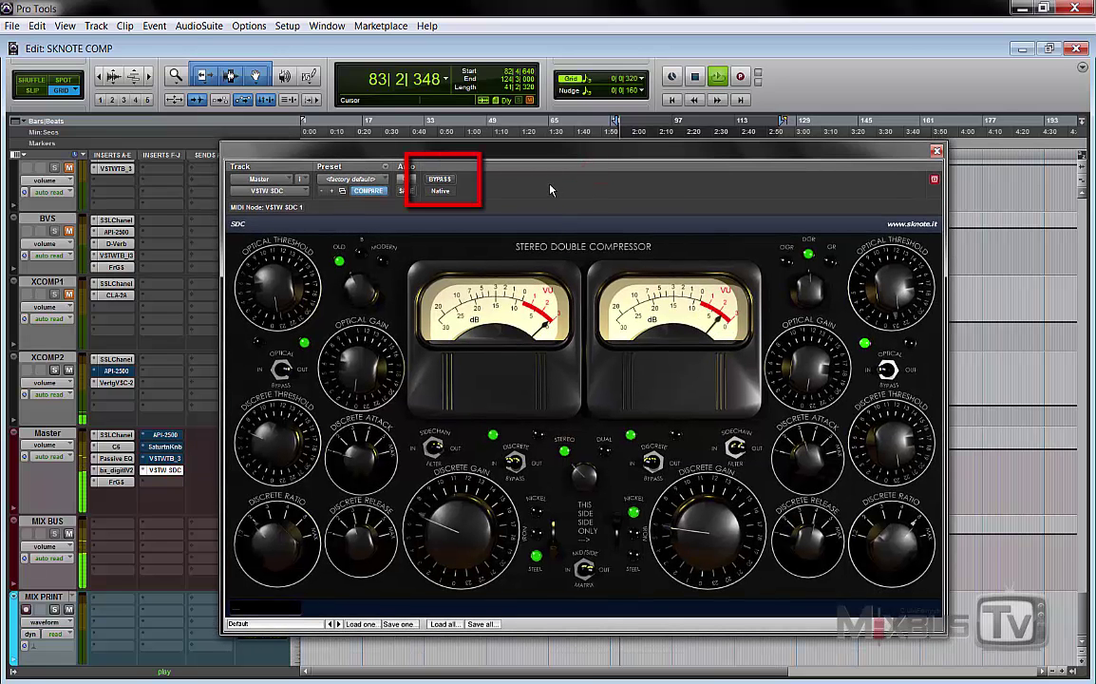
{"action": "left_click", "coordinate": [438, 180]}
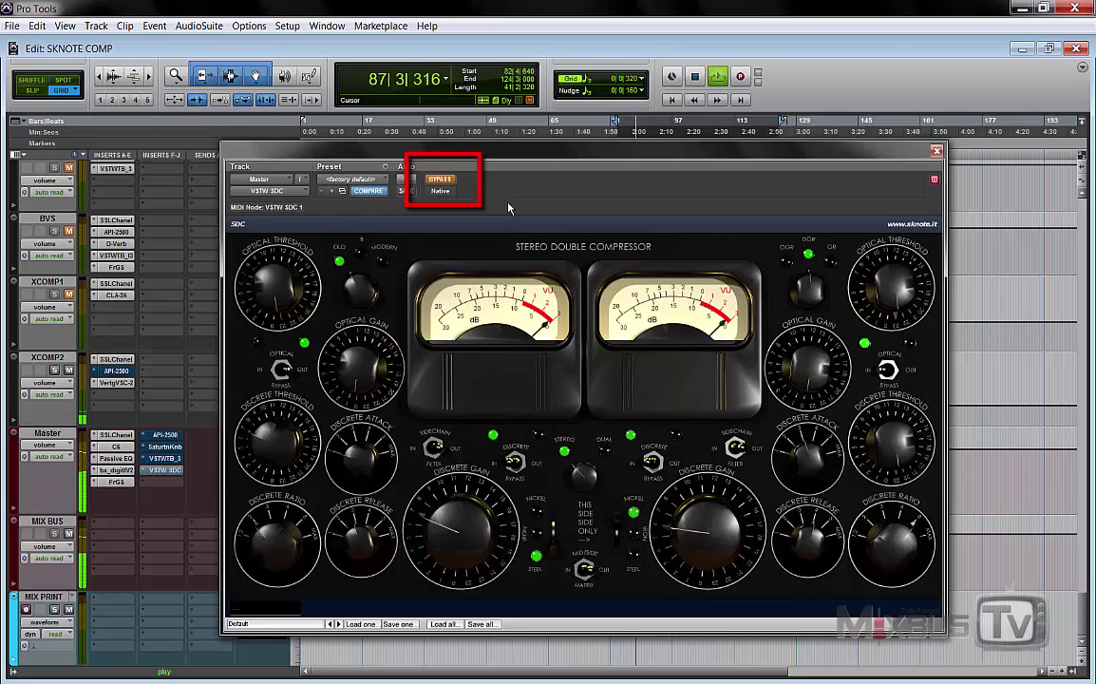
{"action": "left_click", "coordinate": [442, 178]}
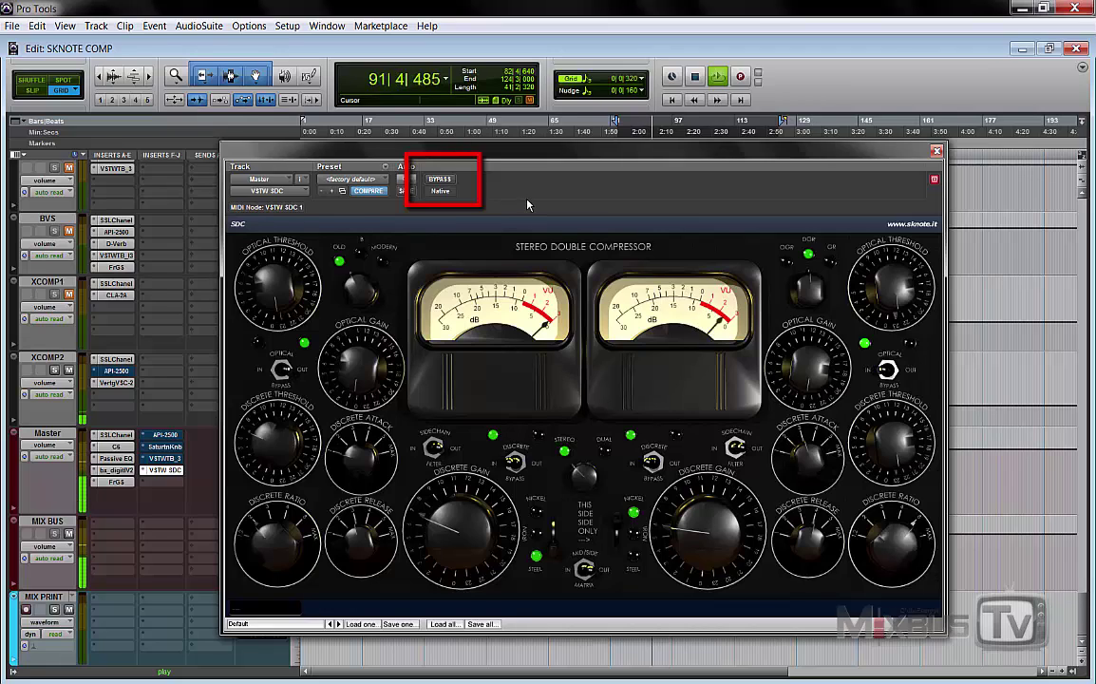
- Audition the Iron and Nickel transformers on the left channel, leaving it on Nickel, and stop playback
{"action": "left_click", "coordinate": [557, 552]}
{"action": "left_click", "coordinate": [556, 549]}
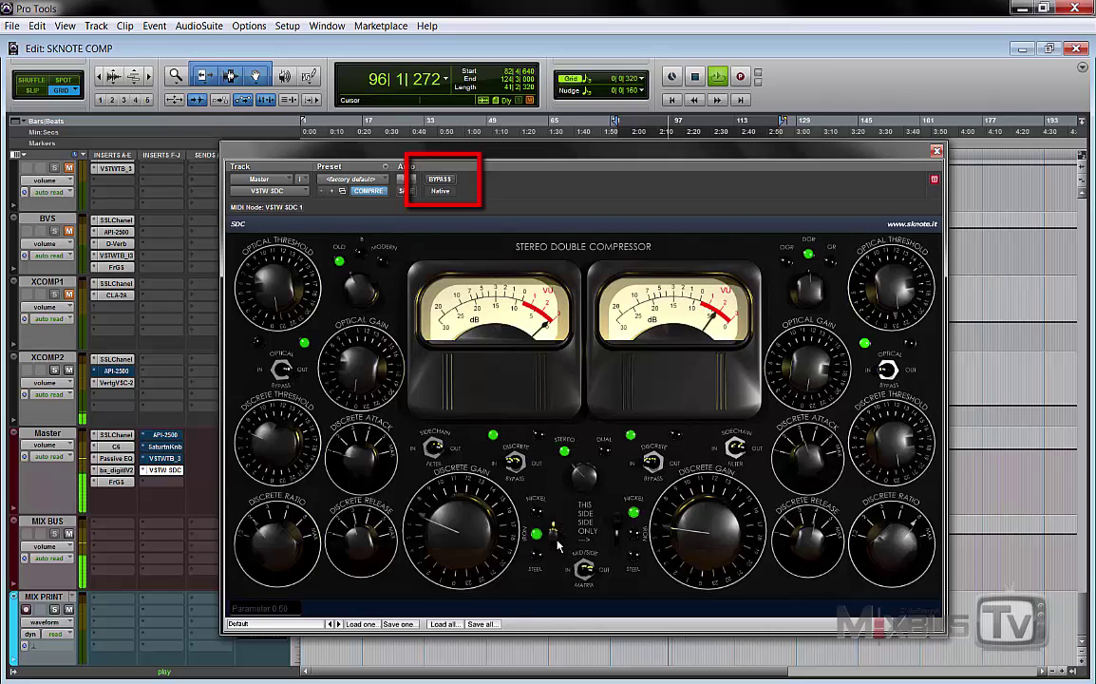
{"action": "left_click", "coordinate": [555, 541]}
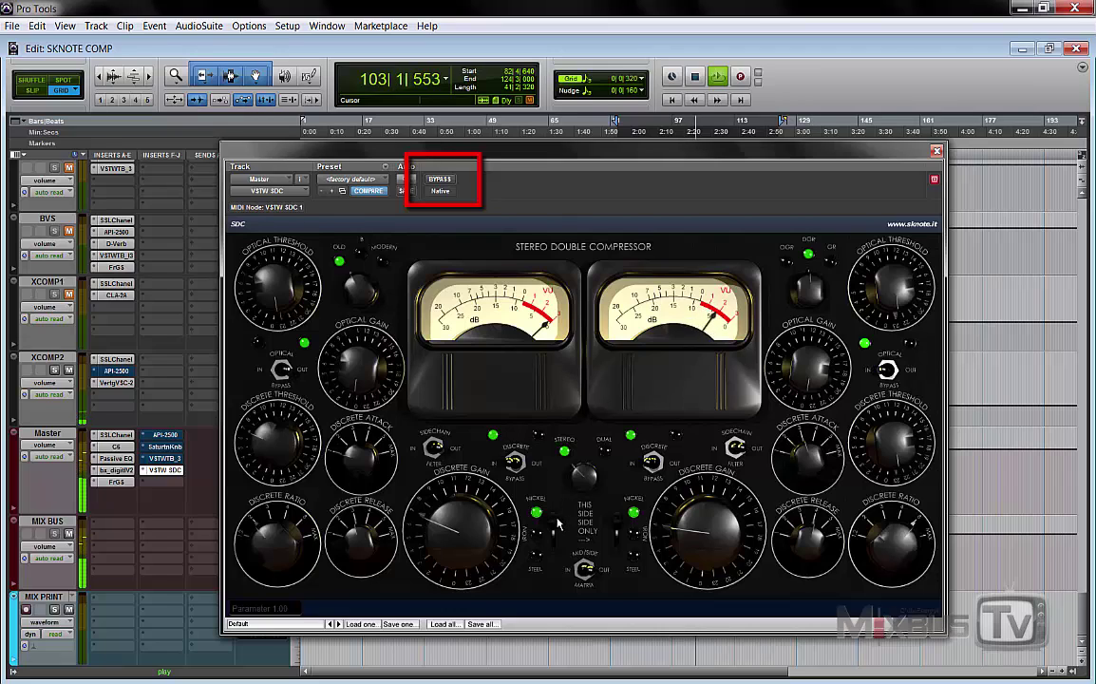
{"action": "left_click", "coordinate": [557, 520]}
{"action": "mouse_move", "coordinate": [558, 532]}
{"action": "left_mouse_down"}
{"action": "mouse_move", "coordinate": [557, 558]}
{"action": "mouse_move", "coordinate": [559, 518]}
{"action": "left_mouse_up"}
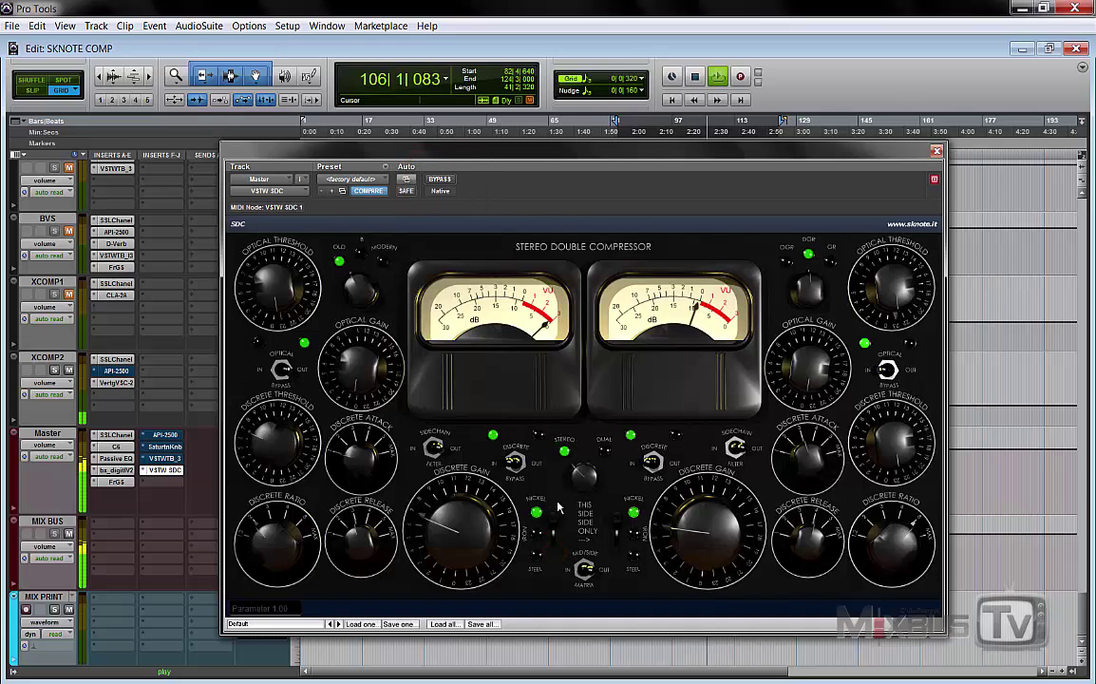
{"action": "key", "text": "space"}
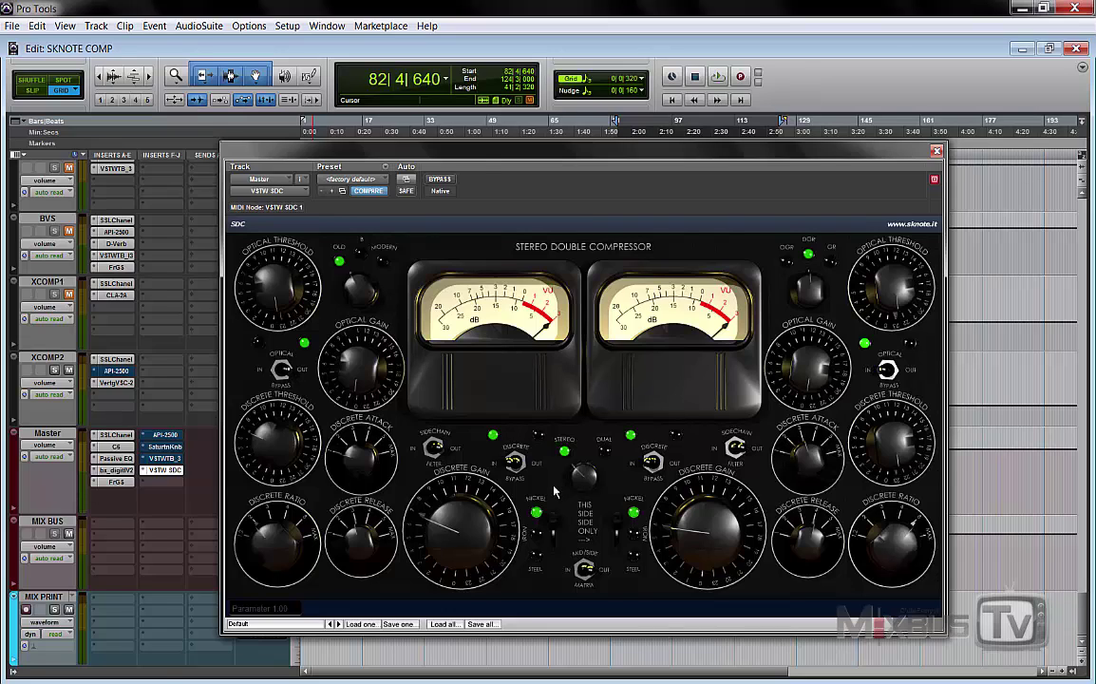
- Play the selected range, compare the Nickel setting with bypass, and audition the left channel's Steel transformer before returning to Nickel
{"action": "key", "text": "space"}
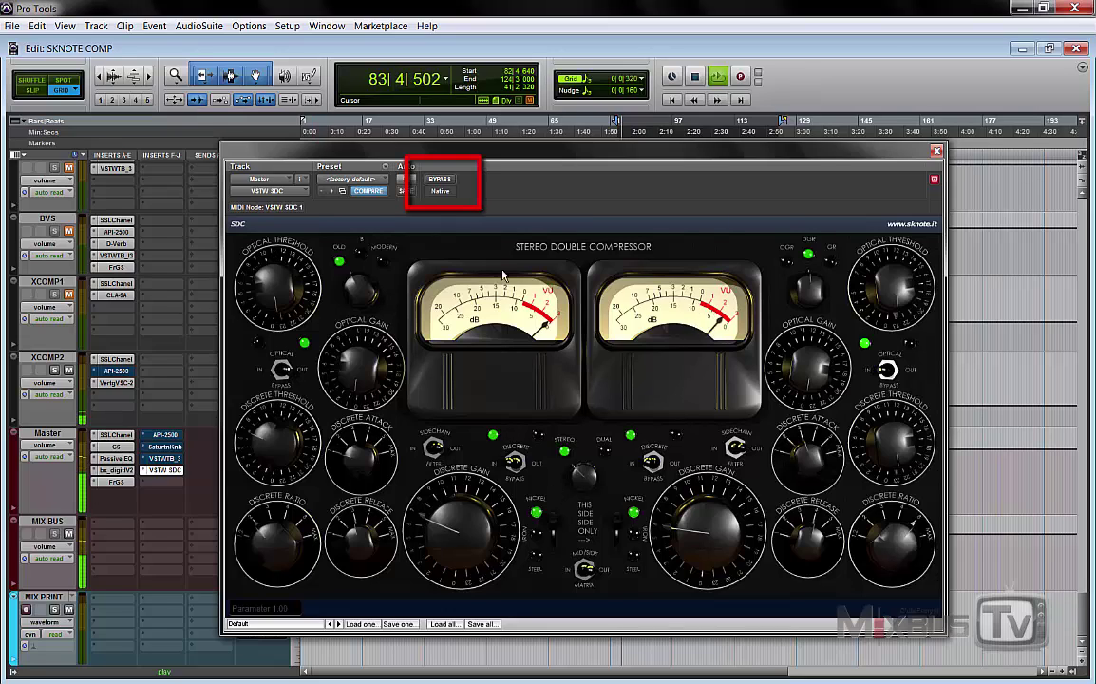
{"action": "left_click", "coordinate": [442, 180]}
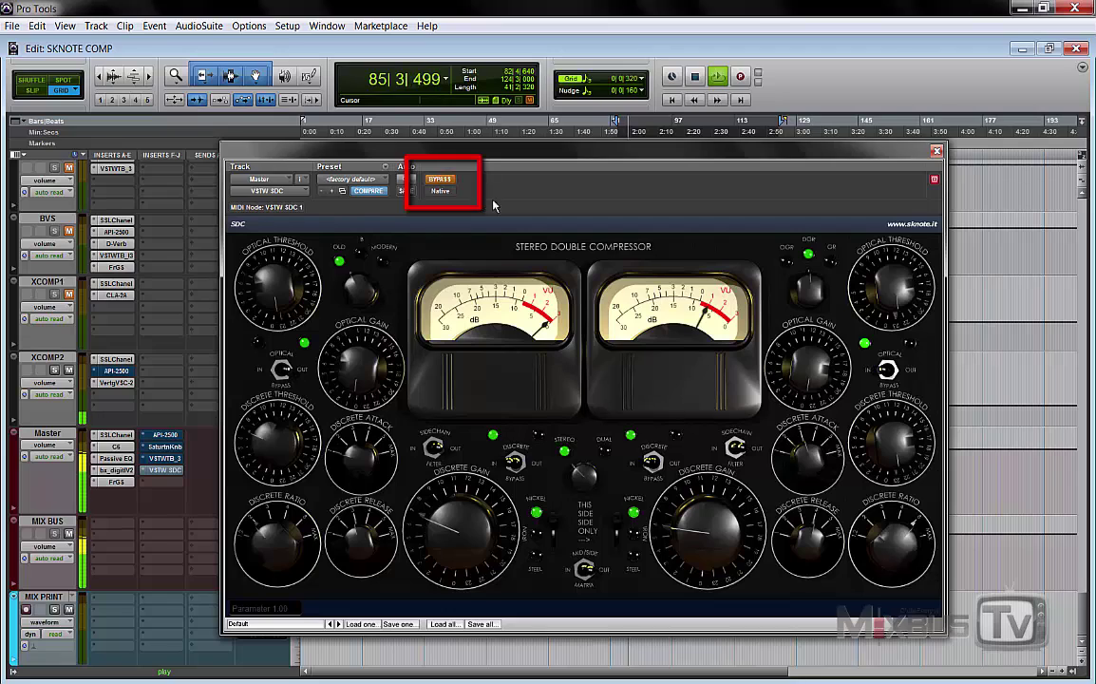
{"action": "left_click", "coordinate": [448, 186]}
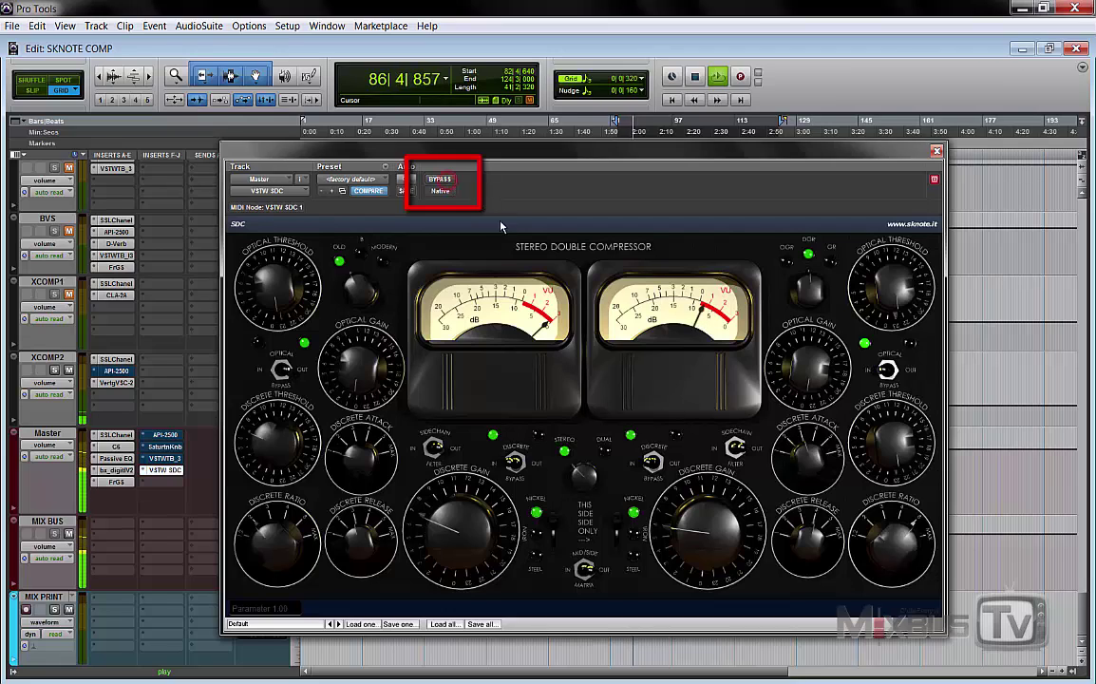
{"action": "left_click", "coordinate": [556, 525]}
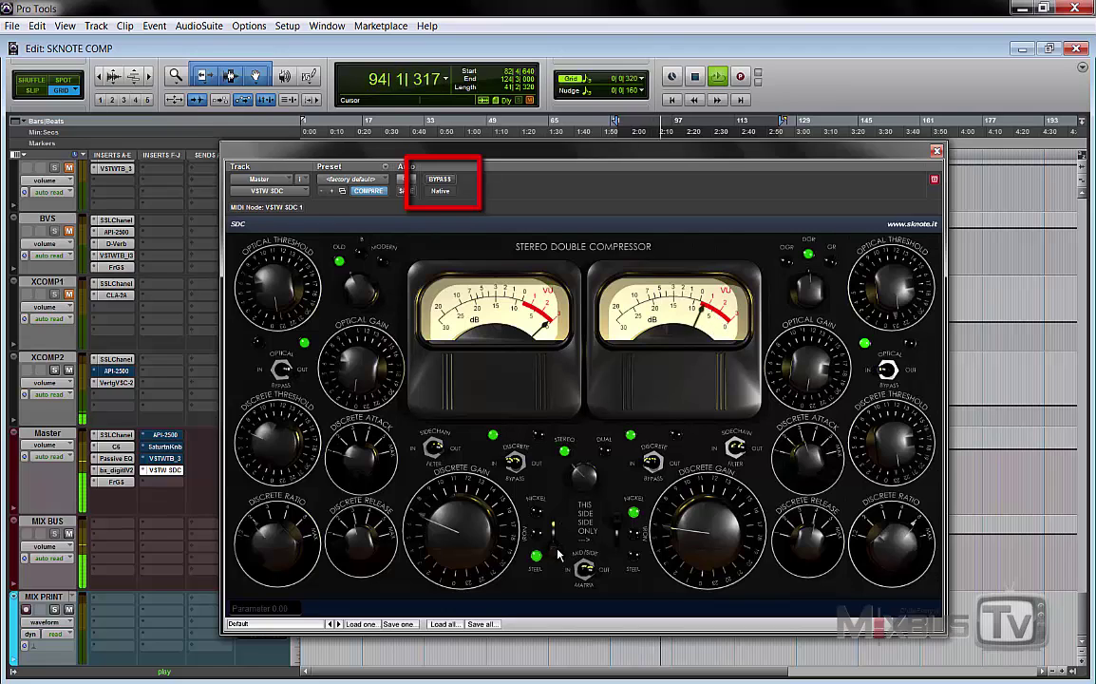
{"action": "left_click", "coordinate": [555, 536]}
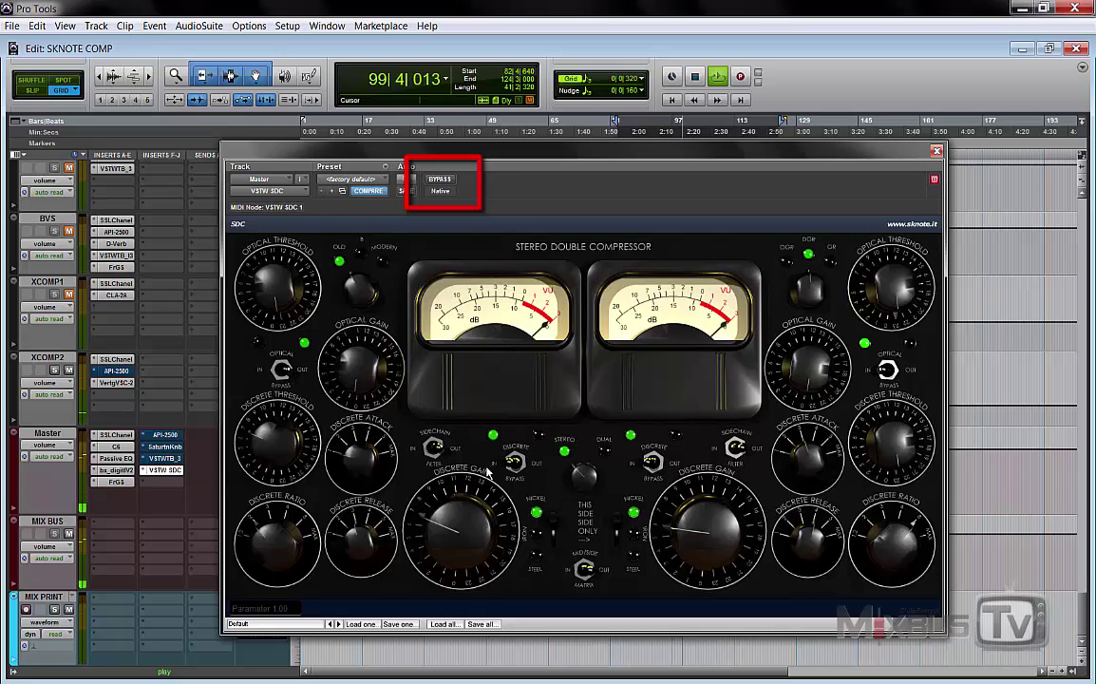
- Audition the left channel's sidechain filter in and out with a bypass comparison, try a higher discrete ratio, and stop playback
{"action": "left_click", "coordinate": [435, 448]}
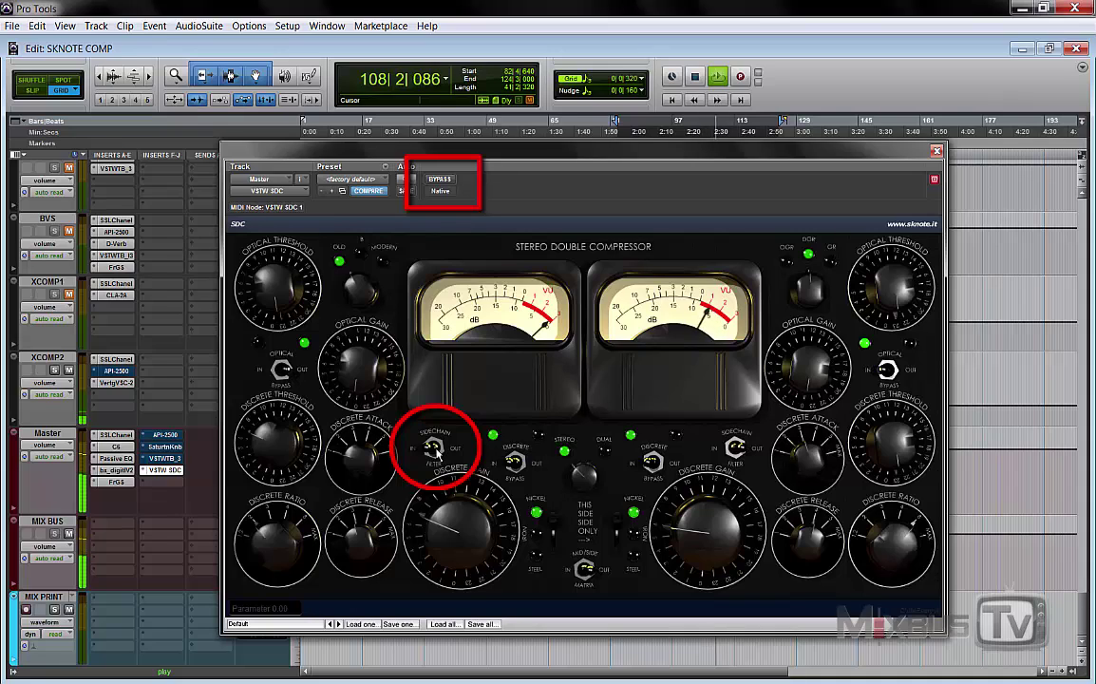
{"action": "left_click", "coordinate": [441, 179]}
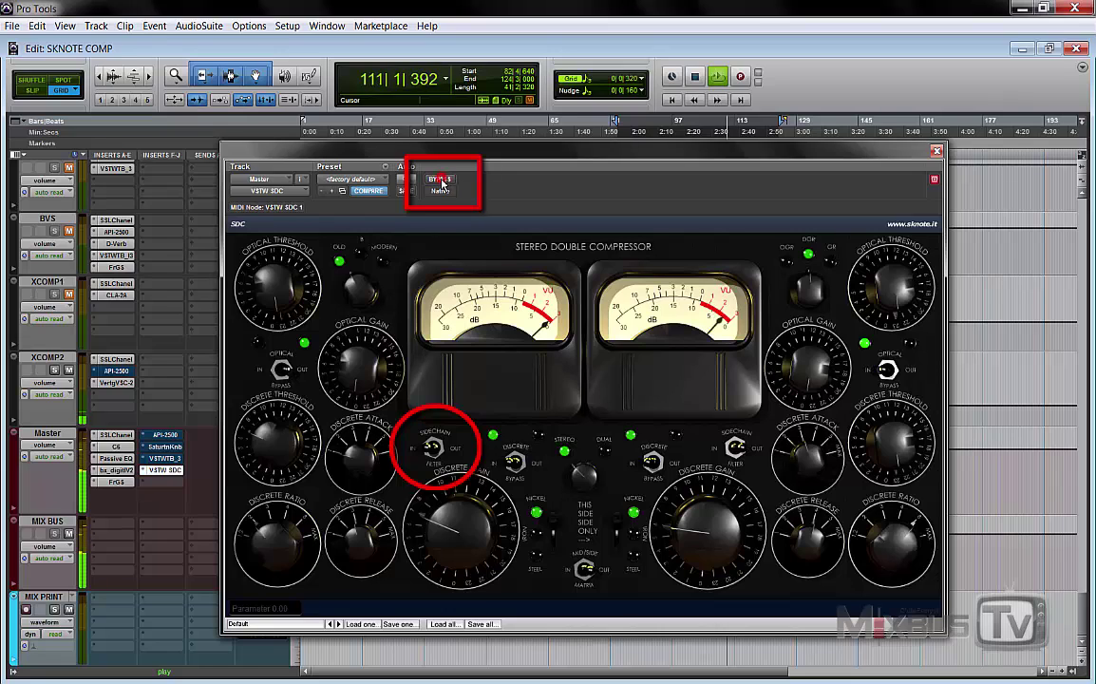
{"action": "left_click", "coordinate": [441, 180]}
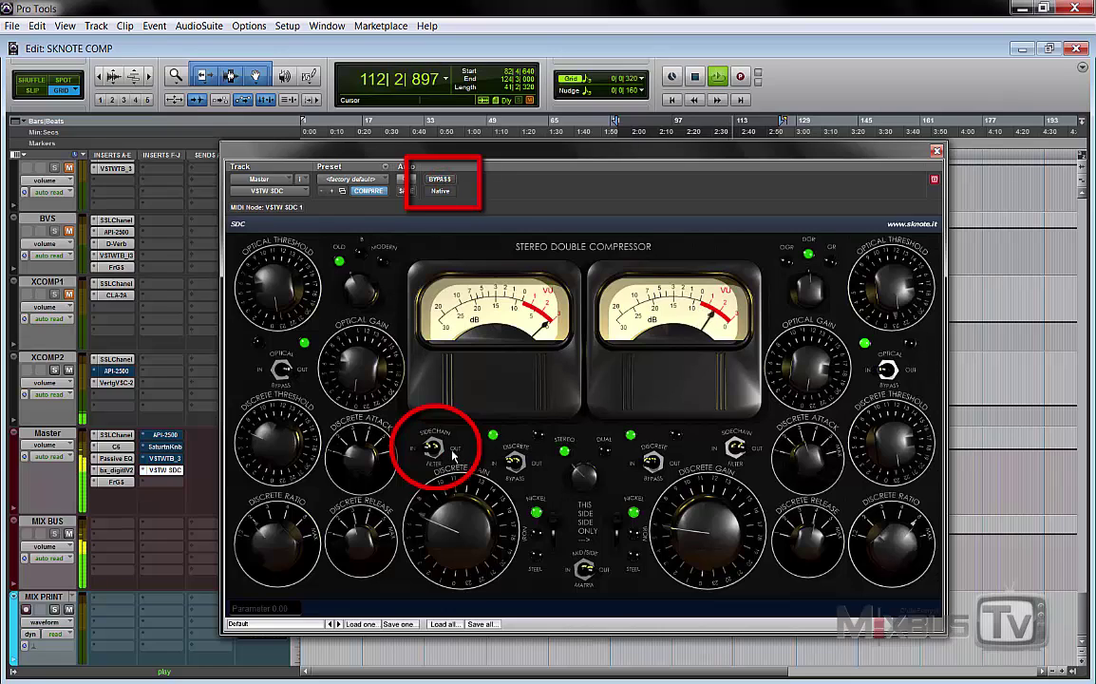
{"action": "left_click", "coordinate": [454, 456]}
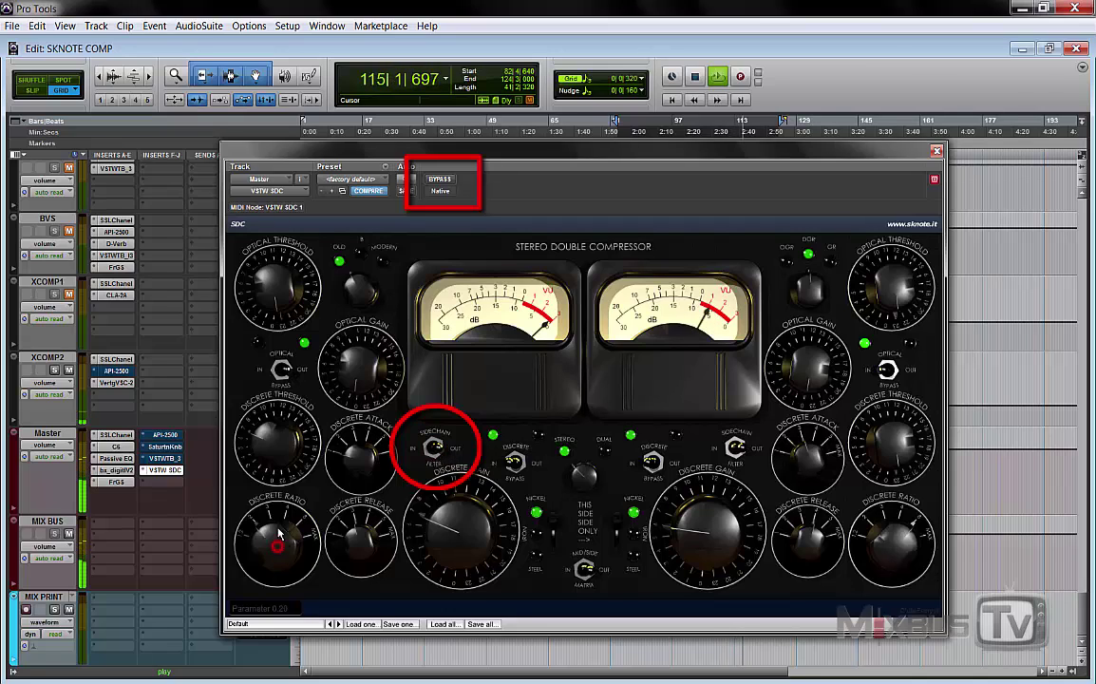
{"action": "left_click", "coordinate": [434, 450]}
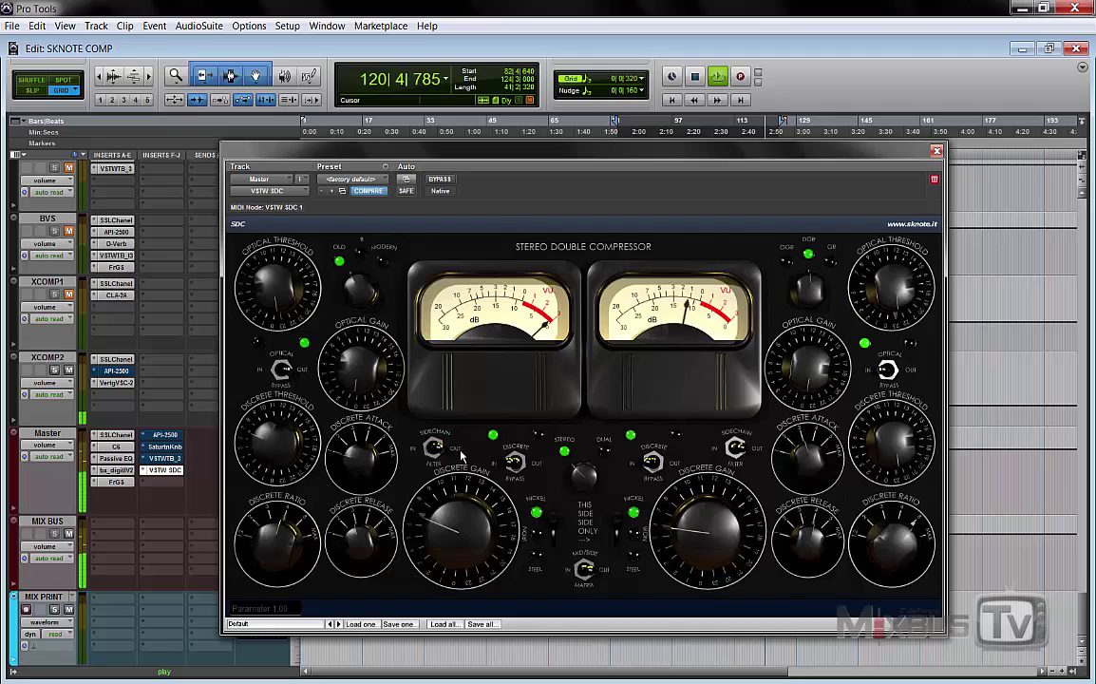
{"action": "key", "text": "space"}
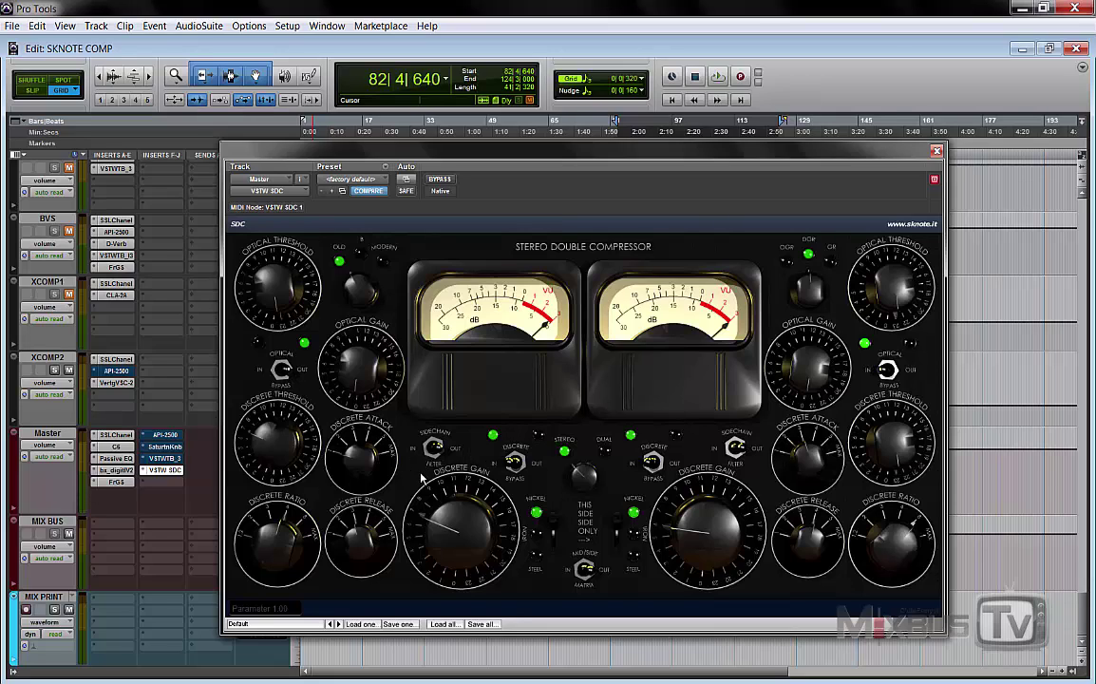
- Play the range again while readjusting the left channel's discrete release, ratio and threshold
{"action": "key", "text": "space"}
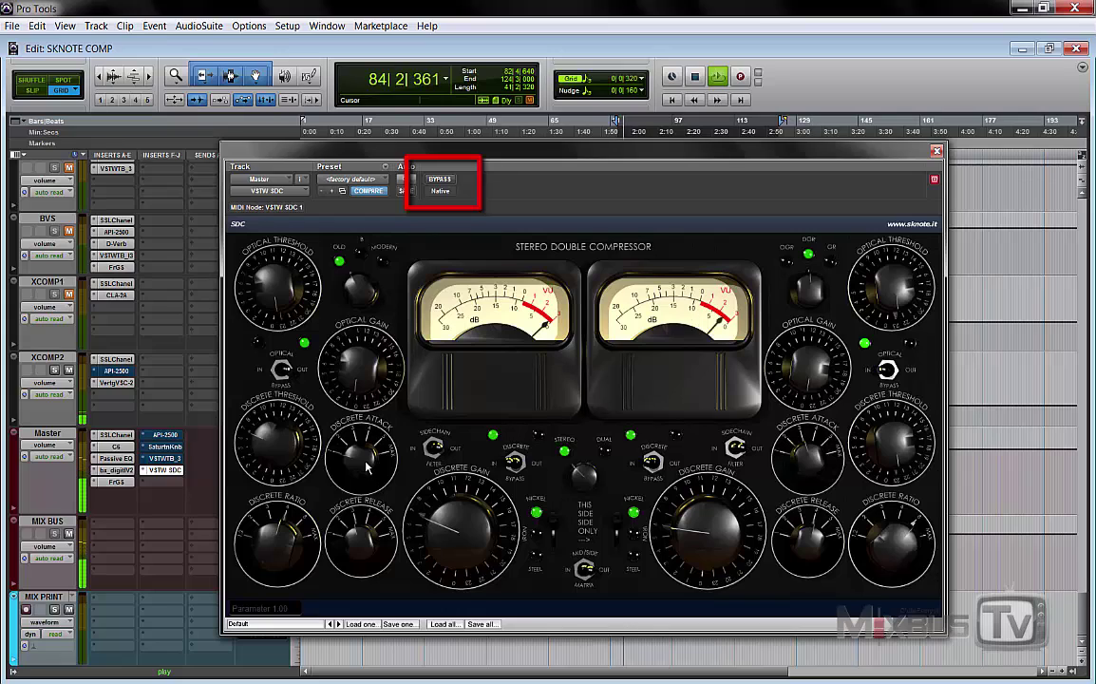
{"action": "left_click_drag", "start_coordinate": [364, 531], "coordinate": [325, 481]}
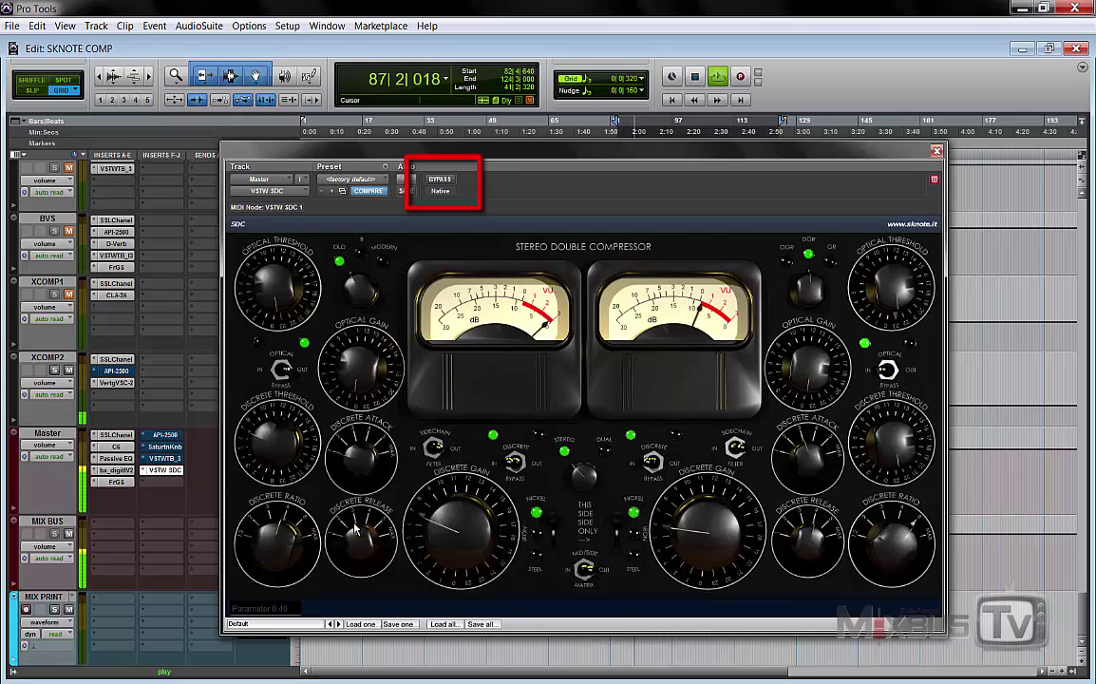
{"action": "left_click_drag", "start_coordinate": [278, 543], "coordinate": [271, 567]}
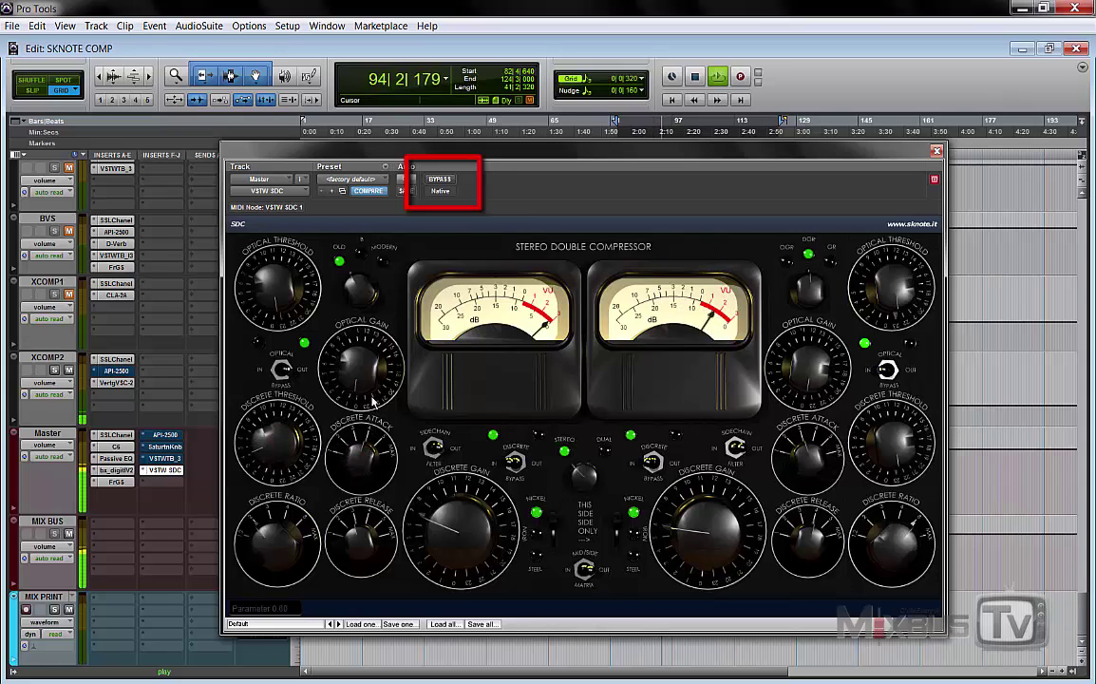
{"action": "scroll", "coordinate": [269, 450], "scroll_direction": "up", "scroll_amount": 2}
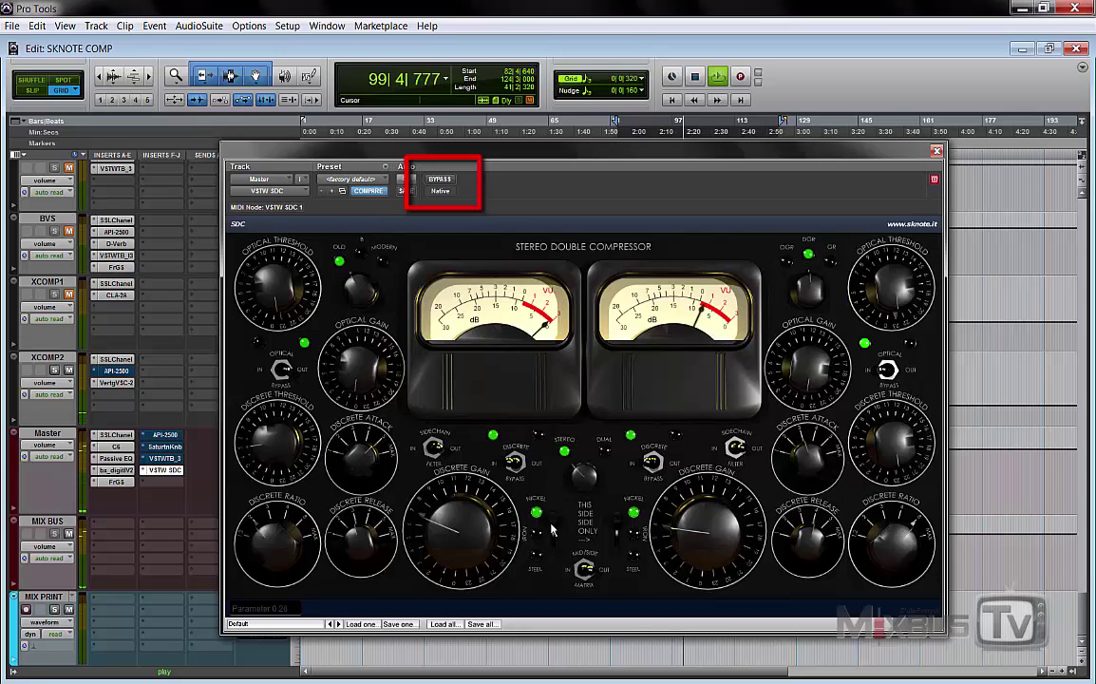
- Compare the adjusted discrete compressor with bypass, audition Iron and Steel before returning to Nickel, and readjust the left discrete attack
{"action": "left_click", "coordinate": [450, 182]}
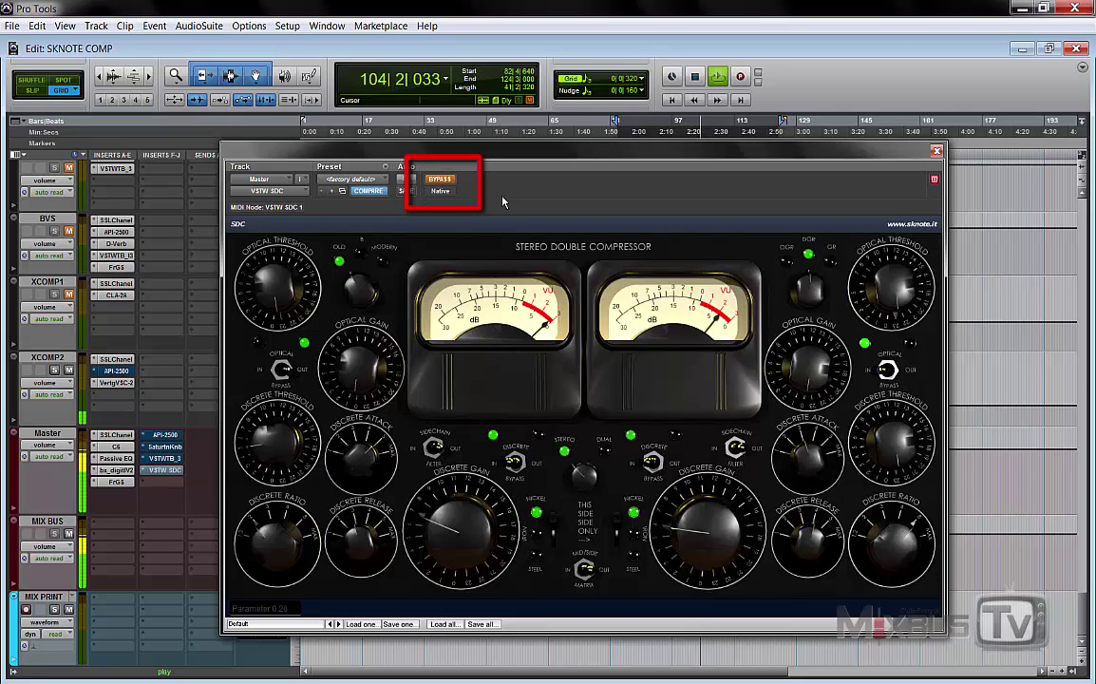
{"action": "left_click", "coordinate": [443, 183]}
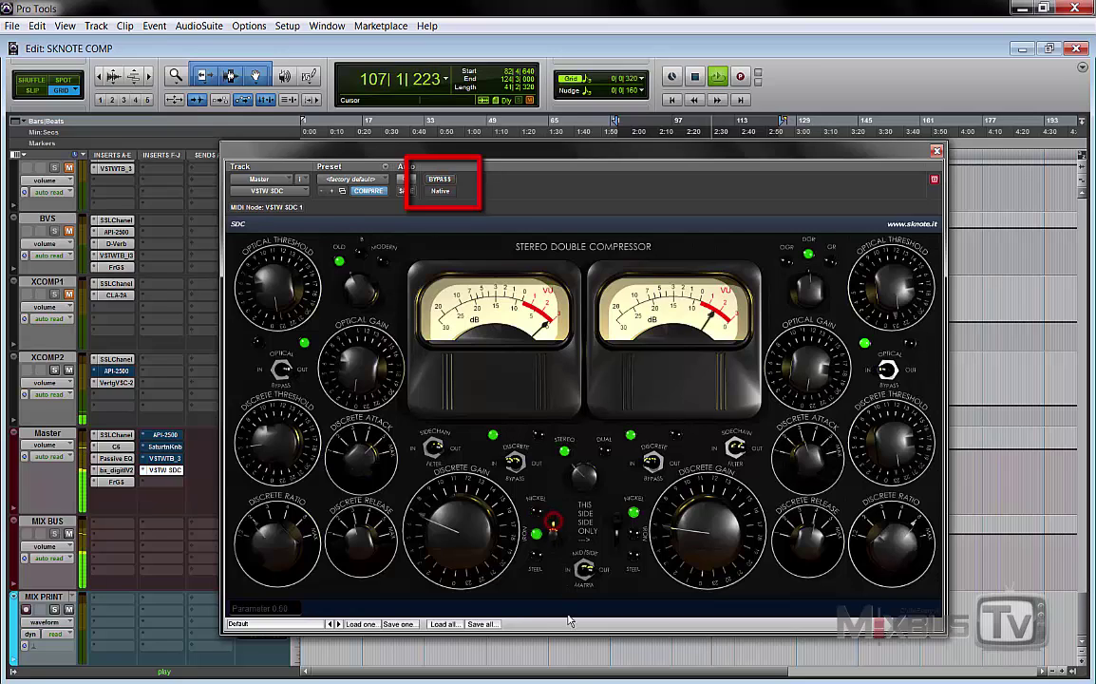
{"action": "left_click", "coordinate": [552, 523]}
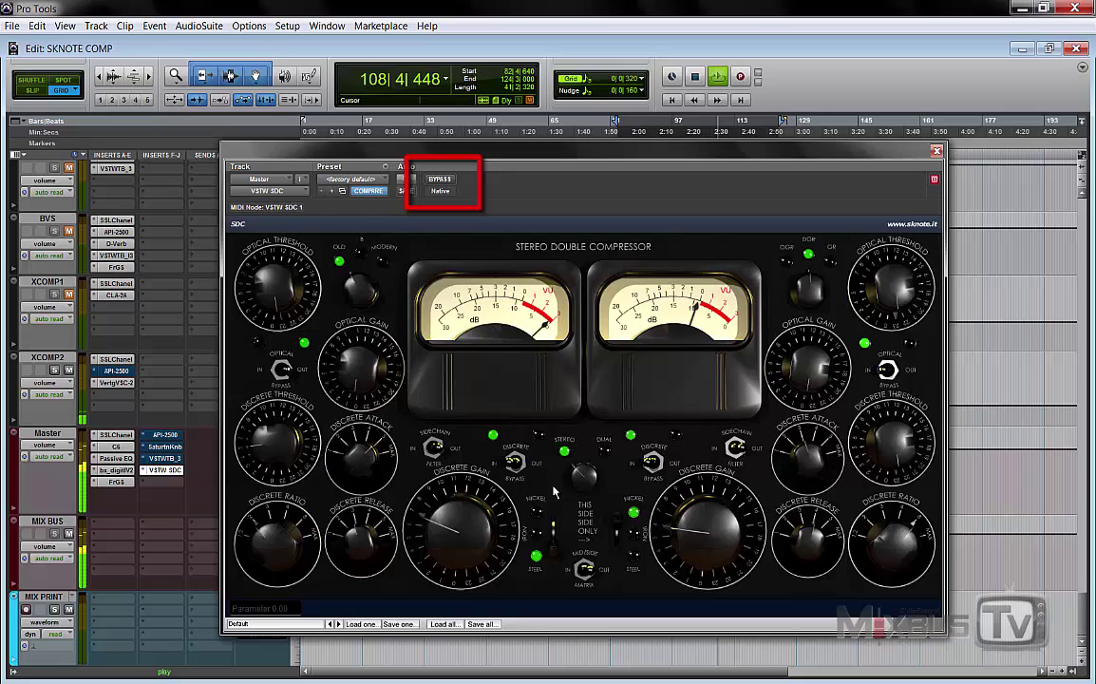
{"action": "left_click", "coordinate": [553, 555]}
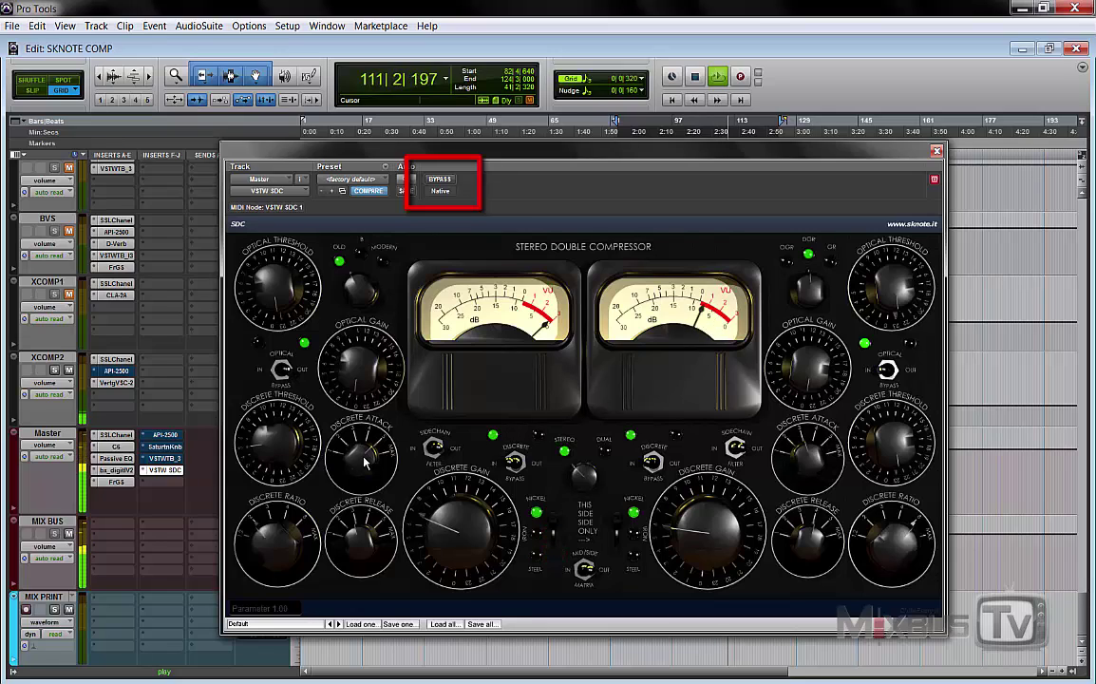
{"action": "left_click_drag", "start_coordinate": [362, 458], "coordinate": [361, 492]}
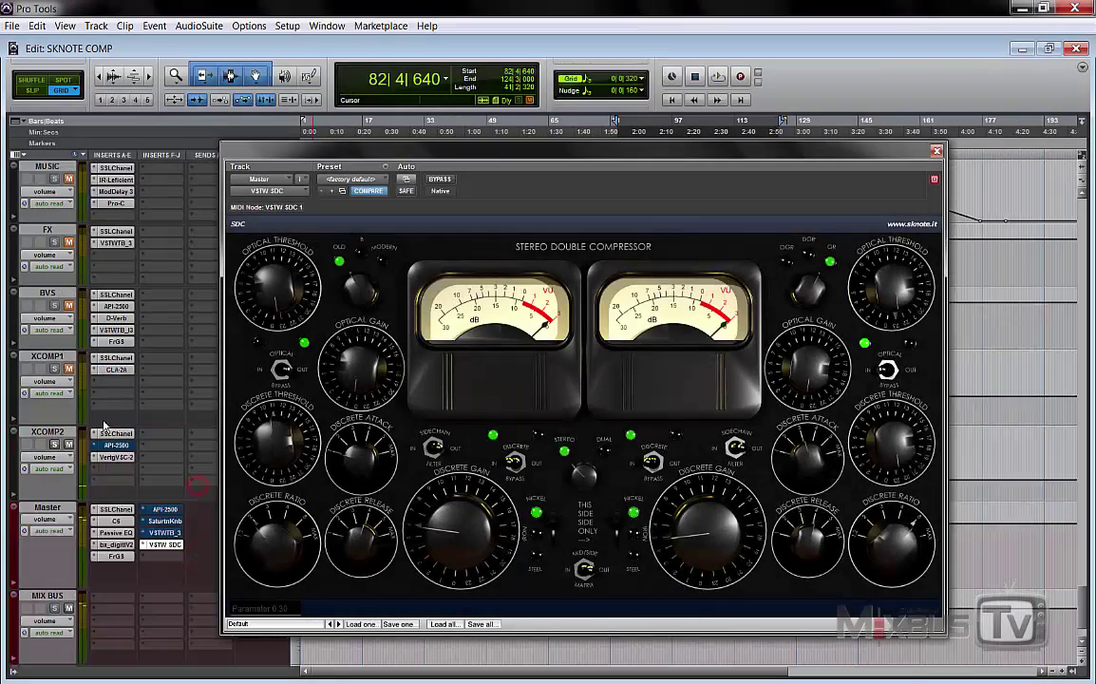
- Bypass the left channel's discrete compressor with its gain down at 0, and engage the optical compressor in Old mode
{"action": "scroll", "coordinate": [86, 370], "scroll_direction": "up", "scroll_amount": 8}
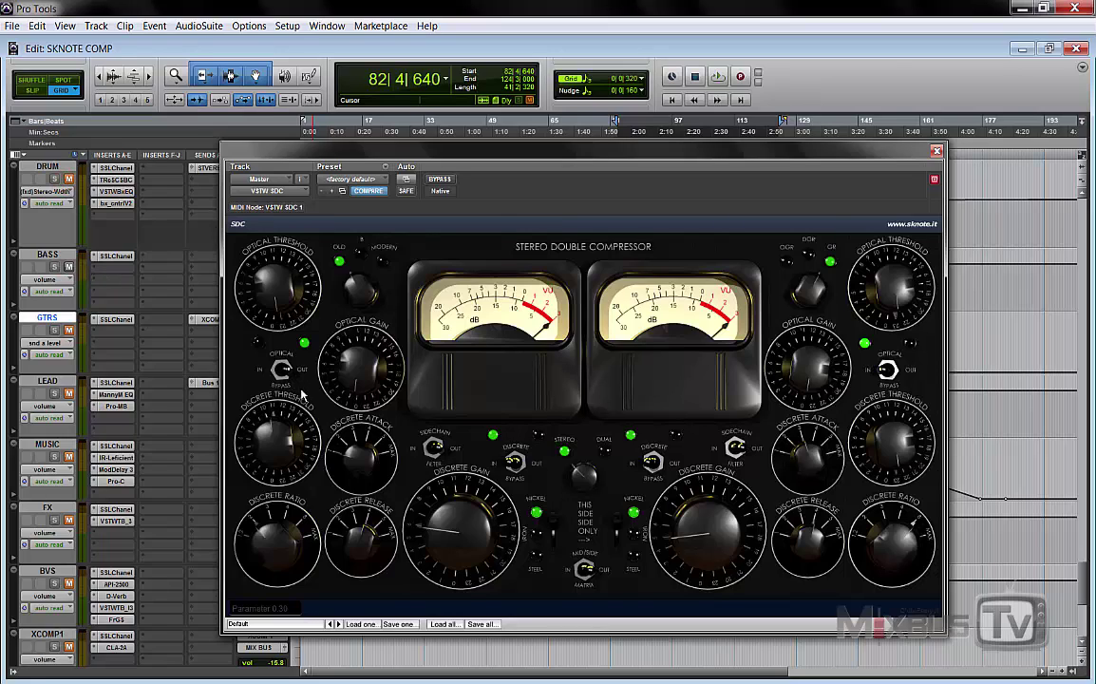
{"action": "left_click", "coordinate": [514, 462]}
{"action": "left_click_drag", "start_coordinate": [447, 530], "coordinate": [425, 534]}
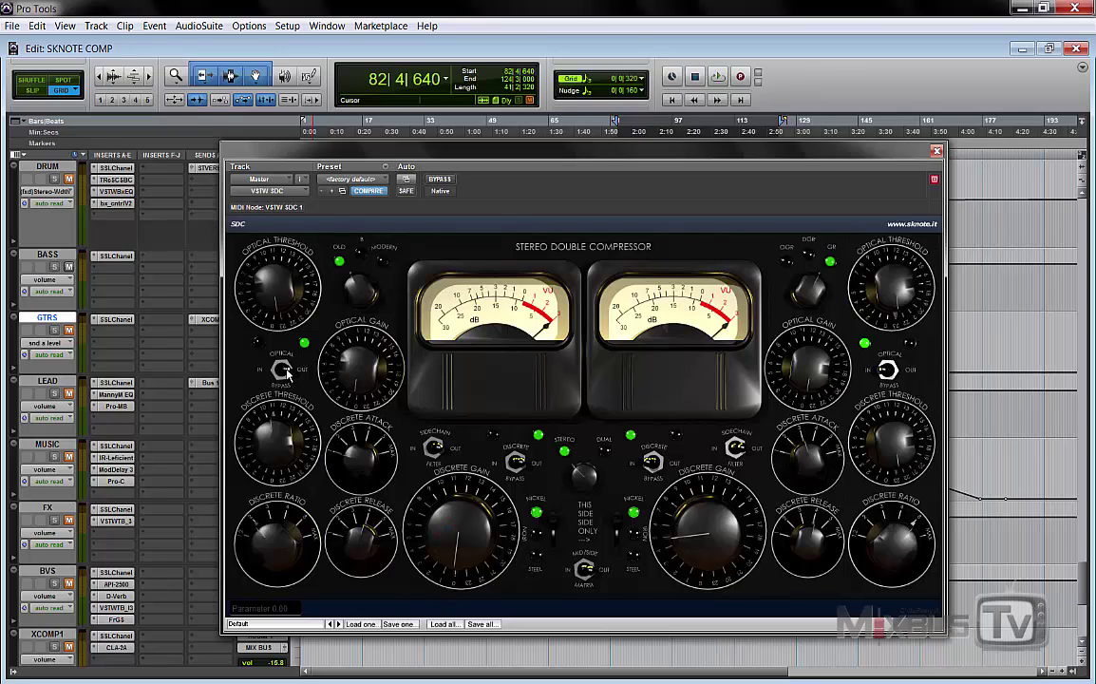
{"action": "left_click", "coordinate": [299, 361]}
{"action": "left_click", "coordinate": [336, 308]}
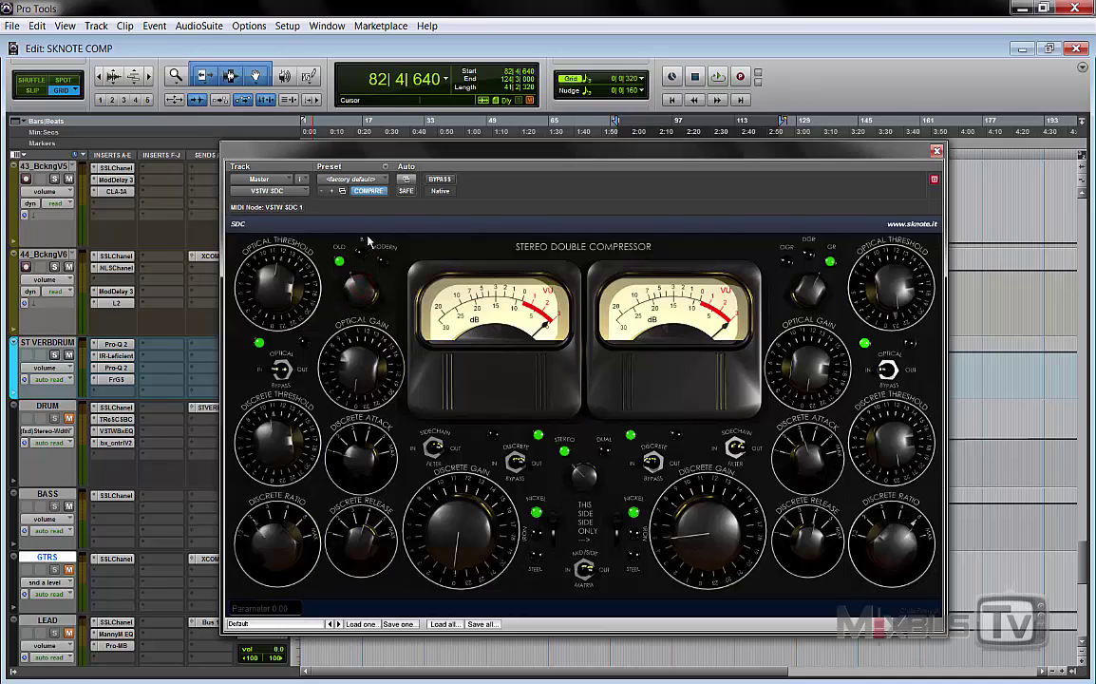
- Play the range, set the left optical threshold to 0.48, and compare the compressor bypassed and active
{"action": "key", "text": "space"}
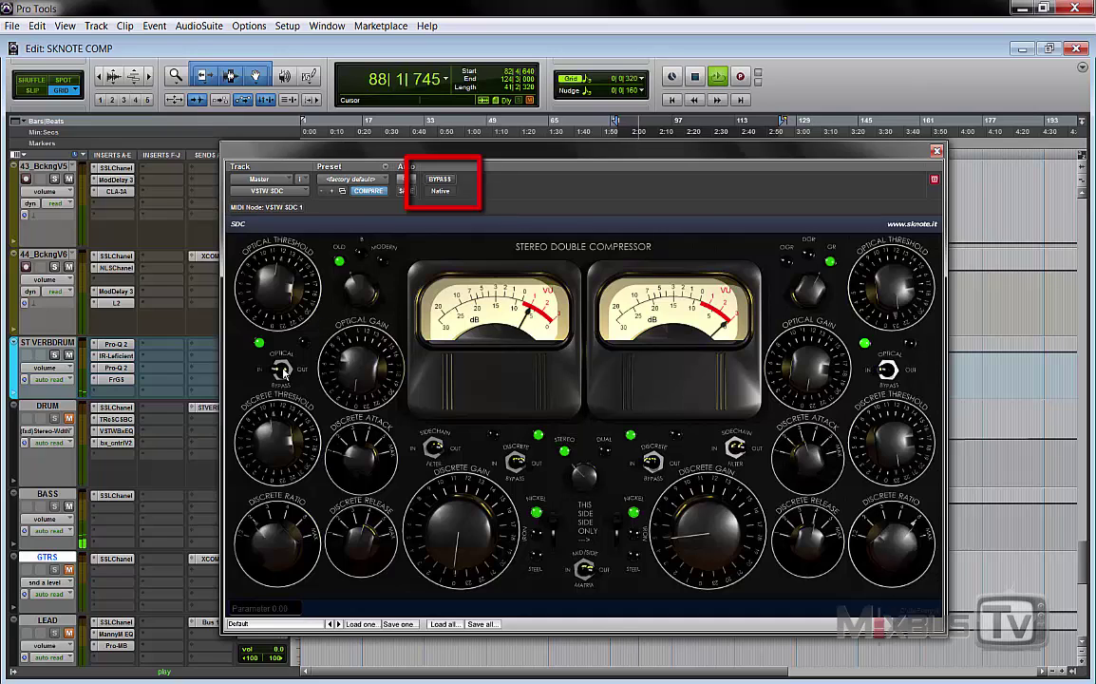
{"action": "scroll", "coordinate": [195, 470], "scroll_direction": "down", "scroll_amount": 3}
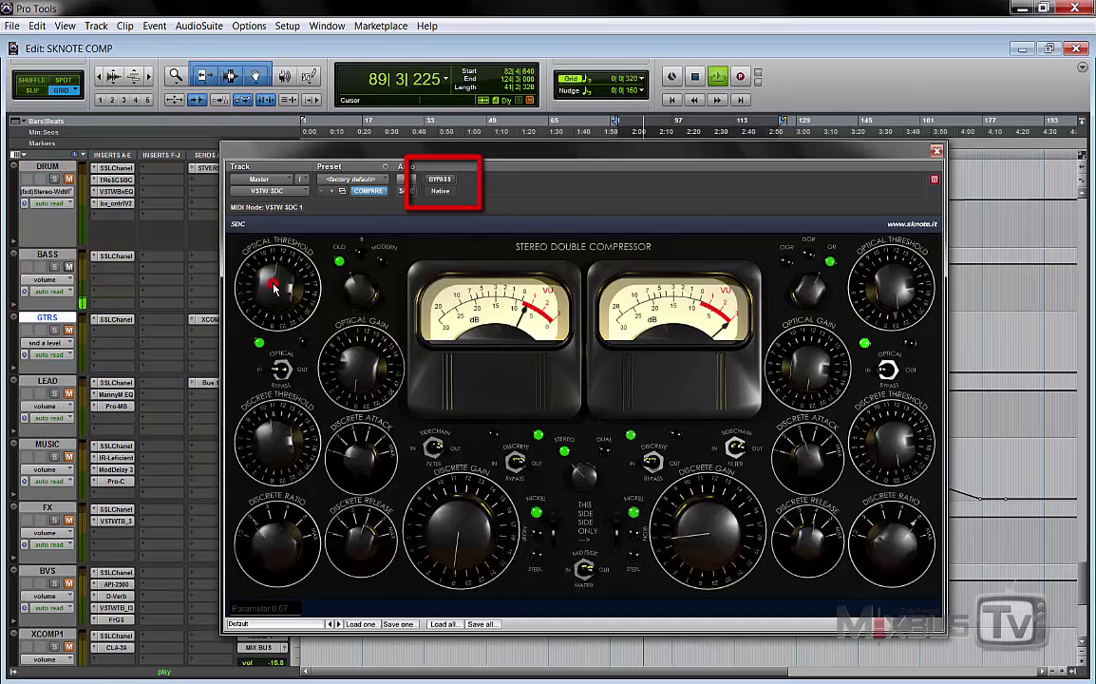
{"action": "left_click", "coordinate": [435, 180]}
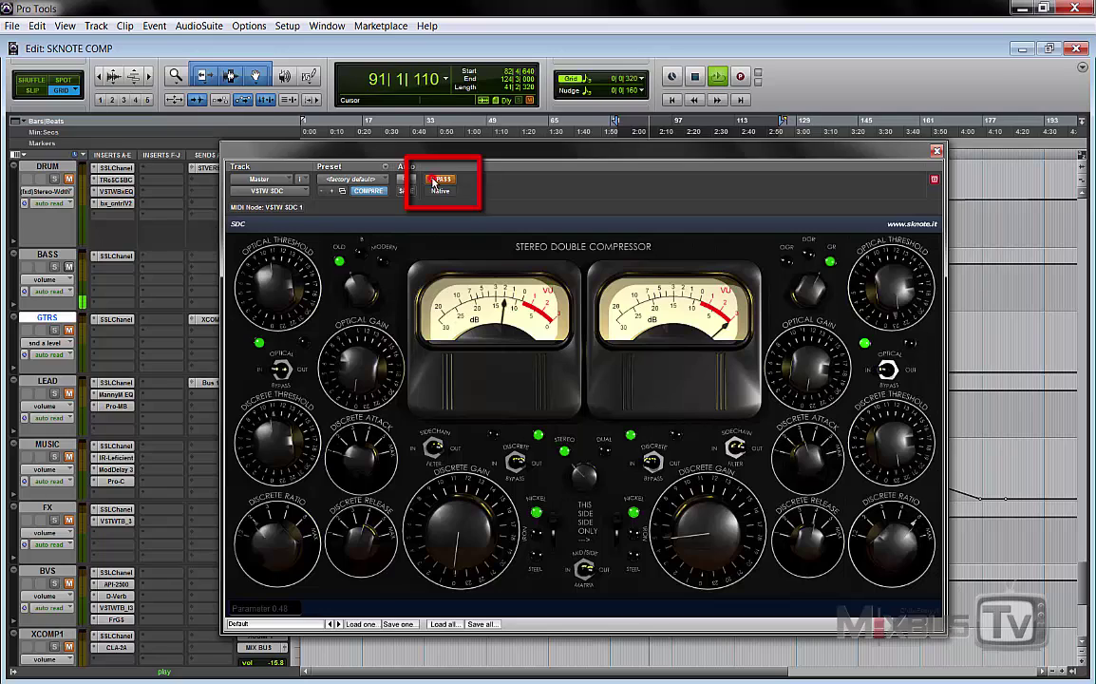
{"action": "left_click", "coordinate": [436, 180]}
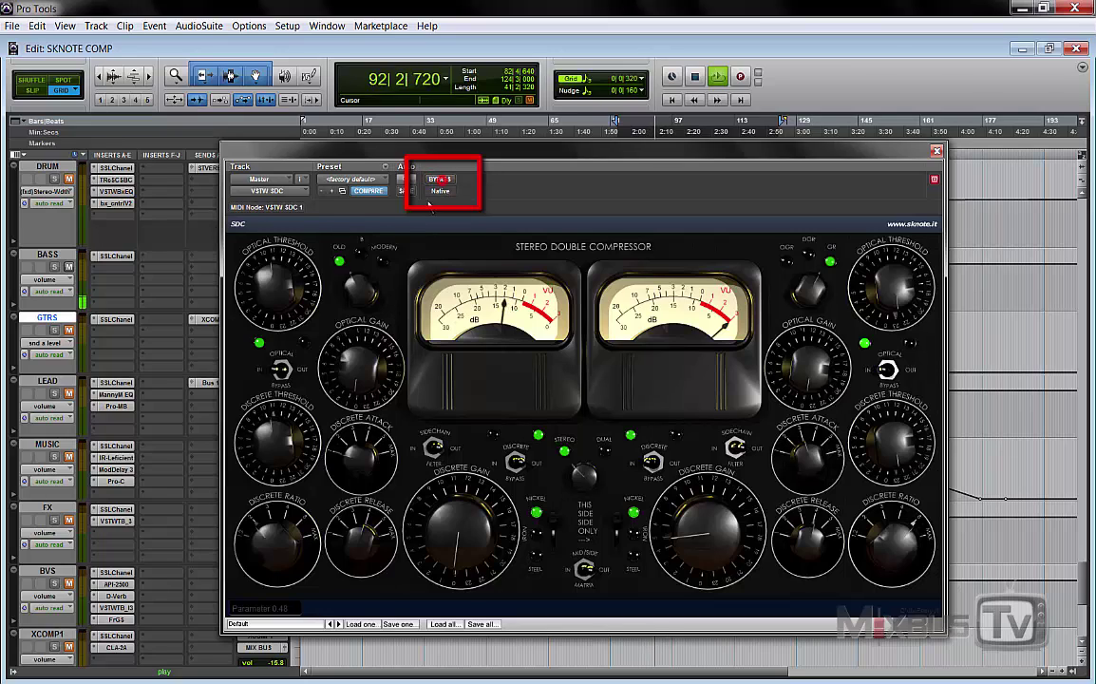
- Raise the left optical gain to 0.57 and compare the optical compression with the bypassed mix twice
{"action": "left_click_drag", "start_coordinate": [361, 365], "coordinate": [362, 284]}
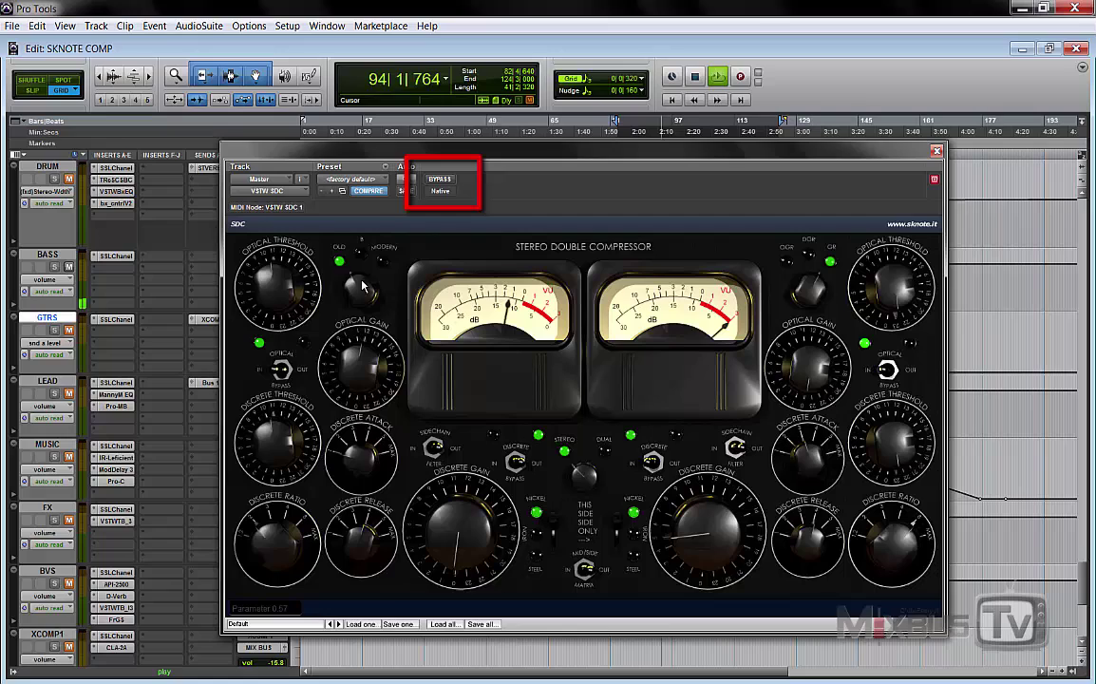
{"action": "left_click", "coordinate": [442, 181]}
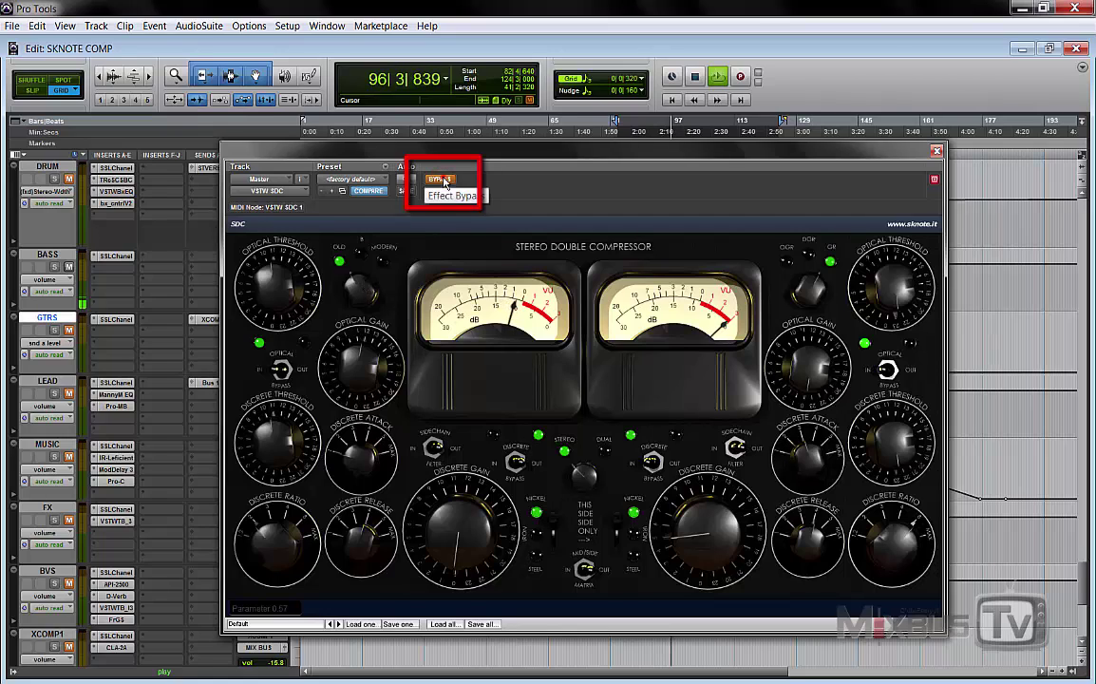
{"action": "left_click", "coordinate": [444, 181]}
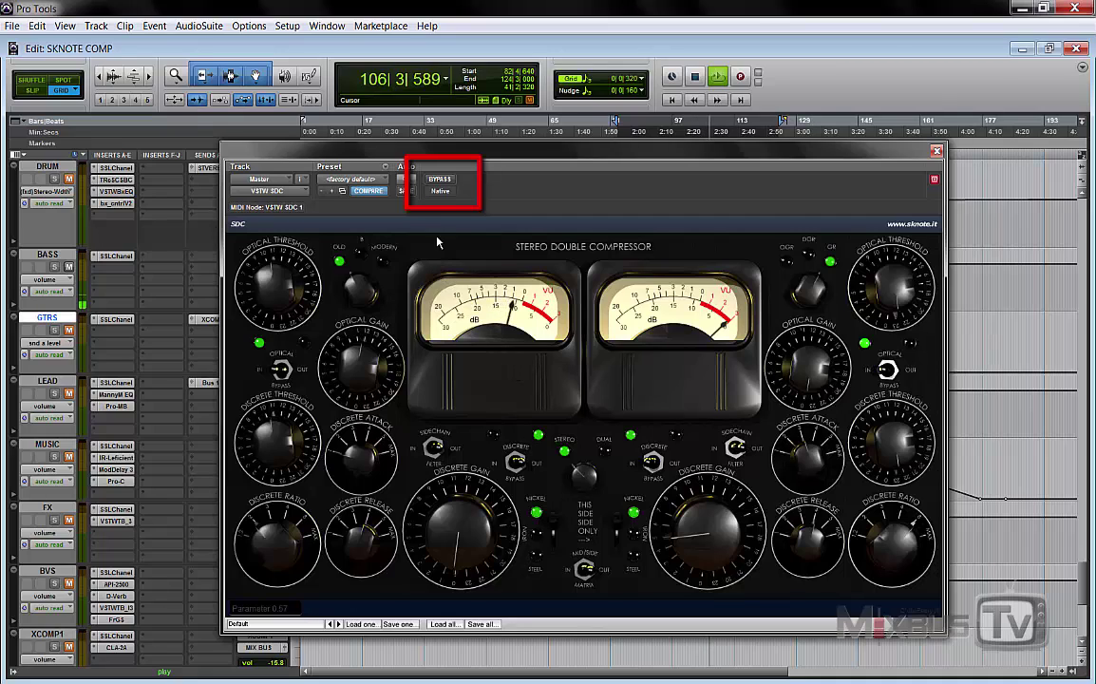
{"action": "left_click", "coordinate": [443, 180]}
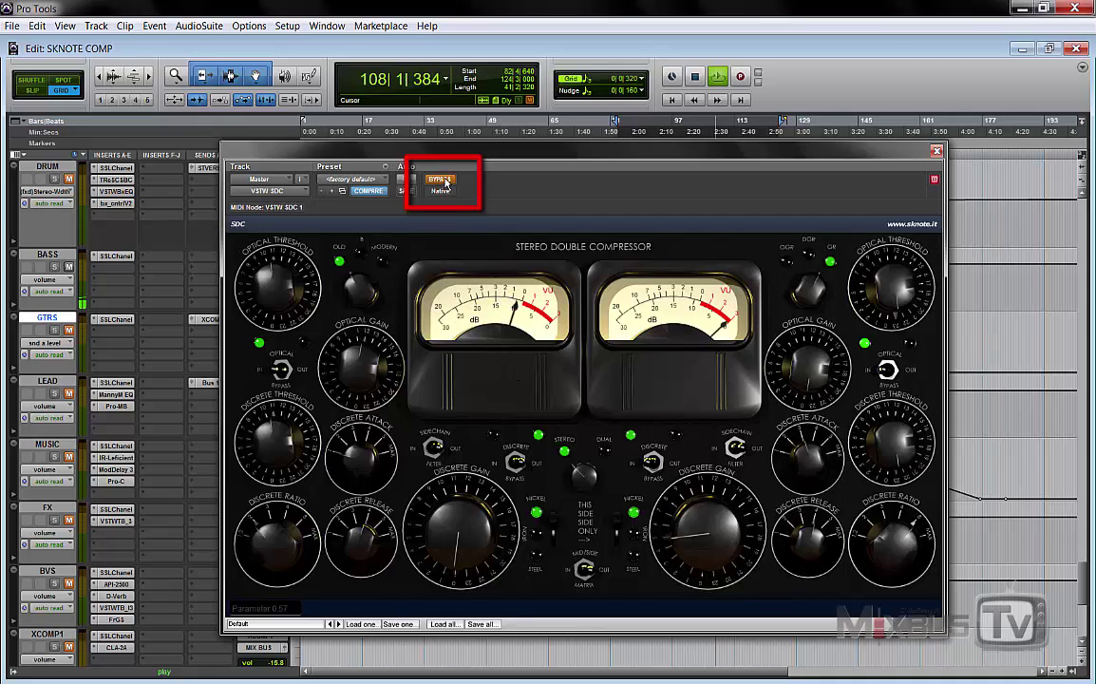
{"action": "left_click", "coordinate": [442, 179]}
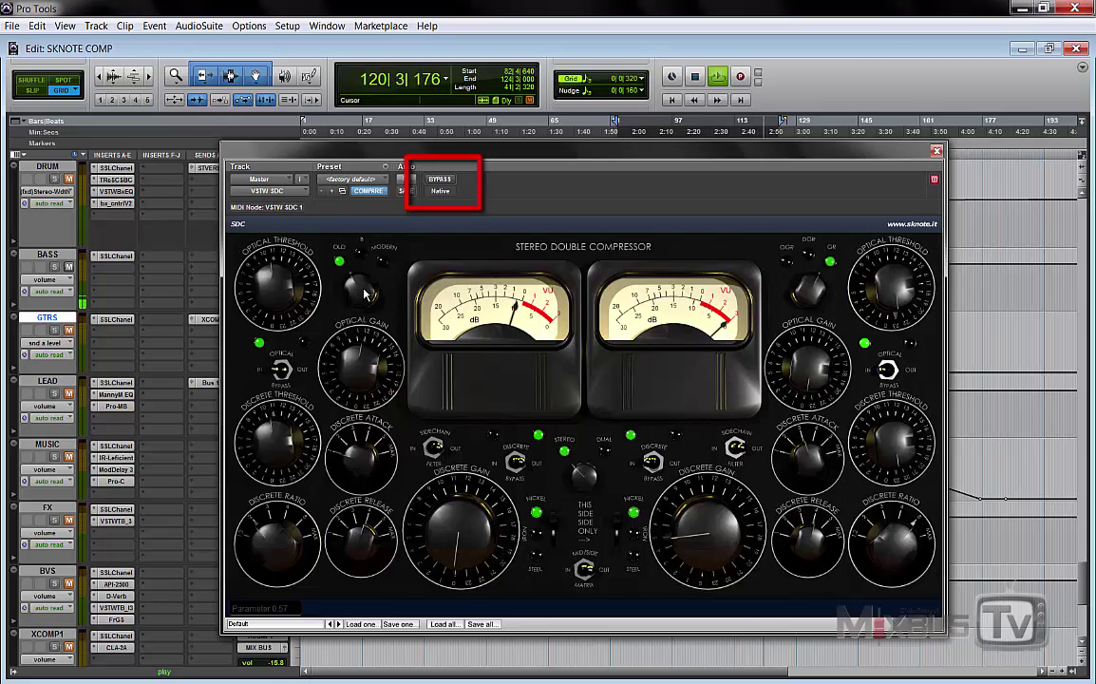
- Switch the left optical compressor to the middle mode between Old and Modern, replay the range, and compare it with bypass
{"action": "left_click", "coordinate": [361, 288]}
{"action": "key", "text": "space"}
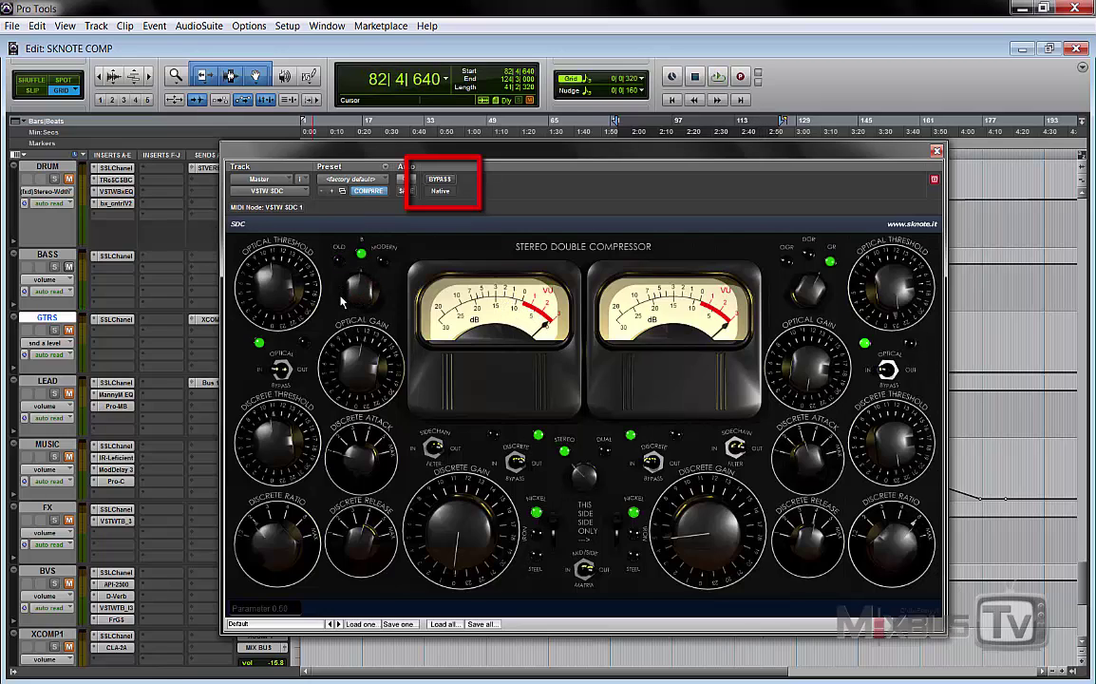
{"action": "key", "text": "space"}
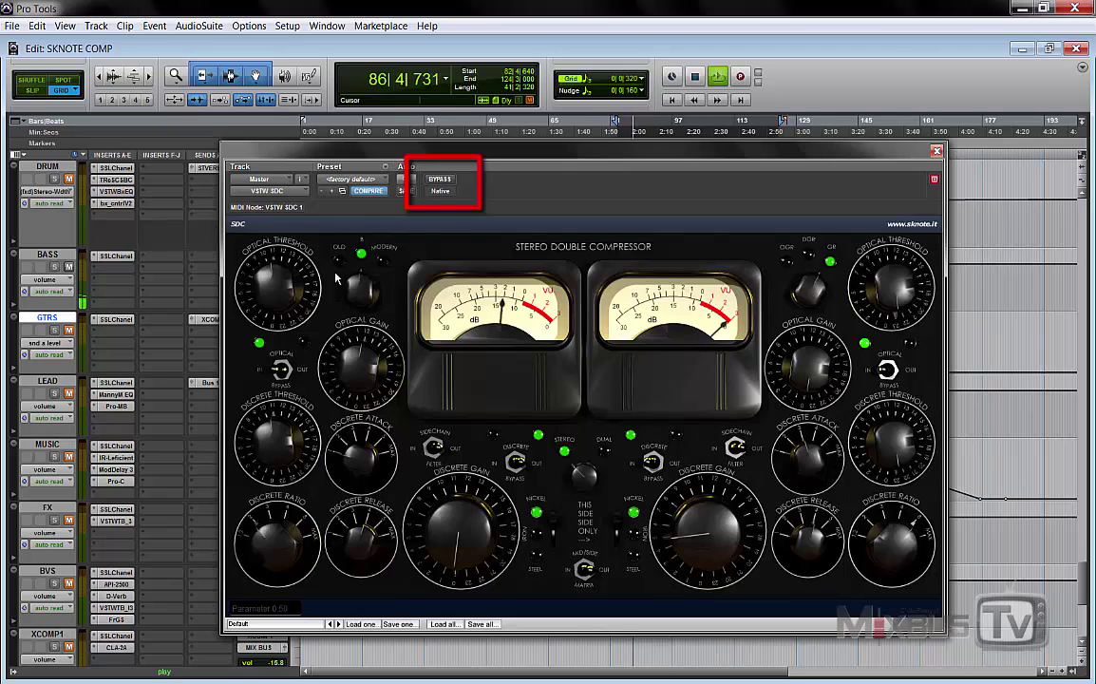
{"action": "left_click", "coordinate": [440, 179]}
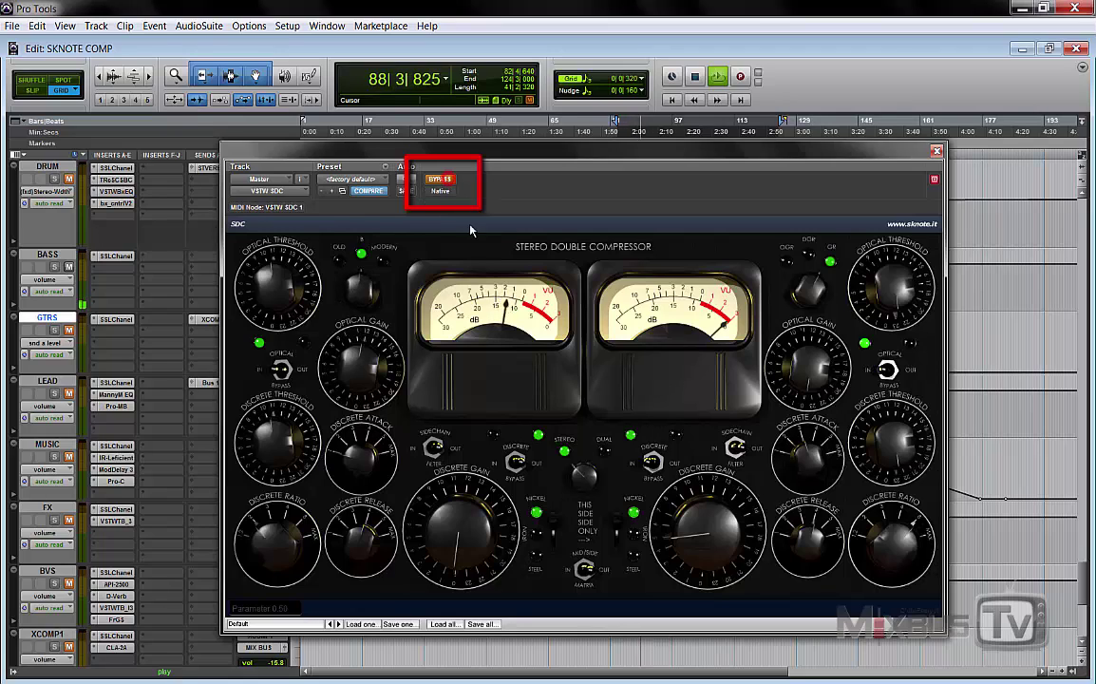
{"action": "left_click", "coordinate": [442, 180]}
- Raise the left optical gain to 0.61 and on to 0.65, comparing the middle-mode compression with the bypassed mix
{"action": "left_click", "coordinate": [363, 359]}
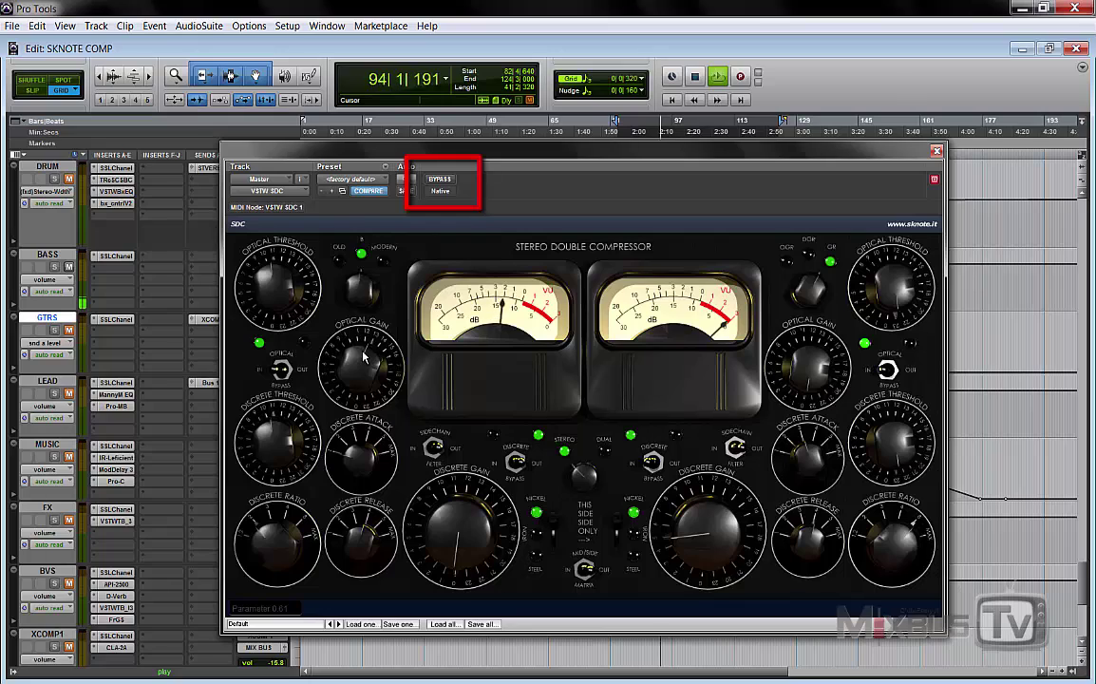
{"action": "key", "text": "space"}
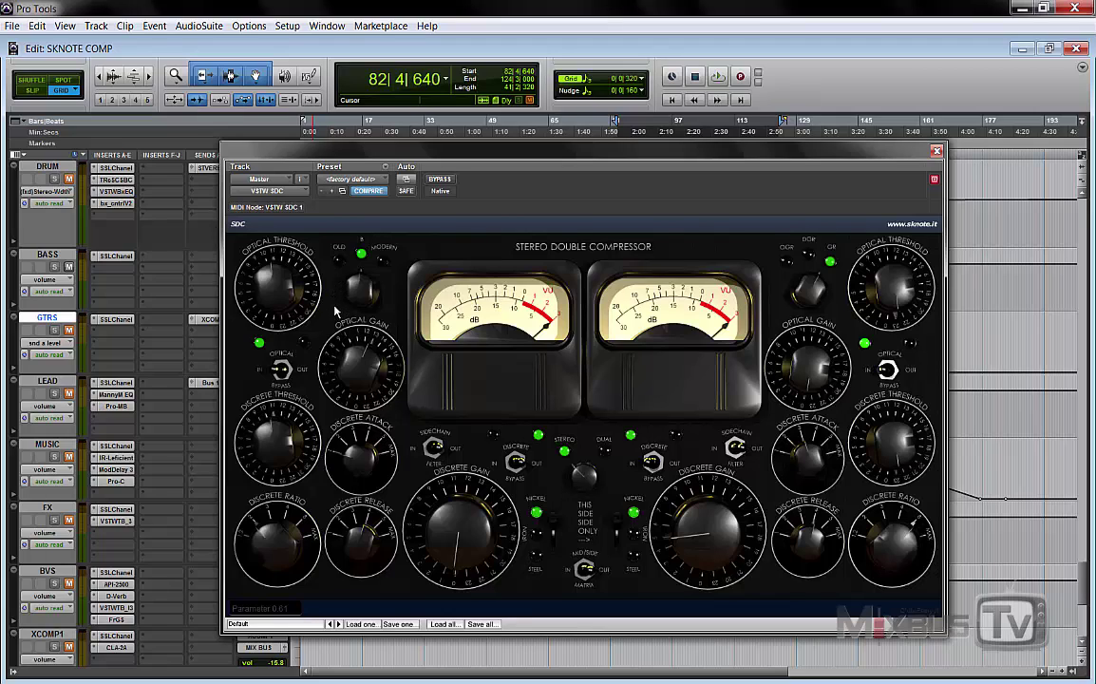
{"action": "key", "text": "space"}
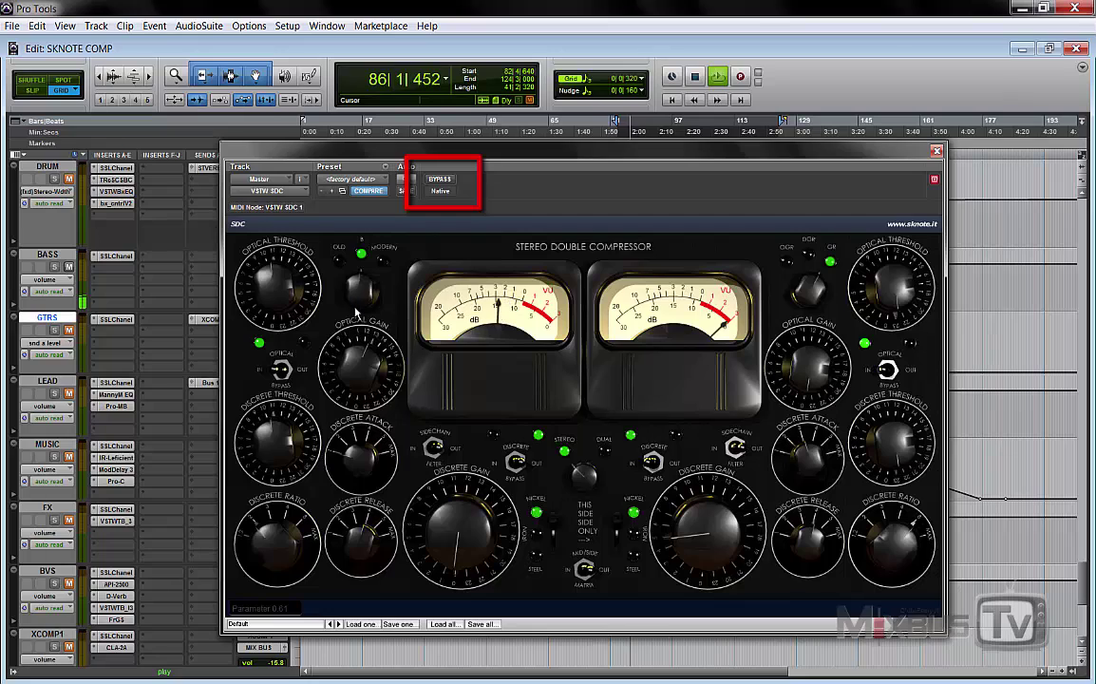
{"action": "left_click", "coordinate": [437, 179]}
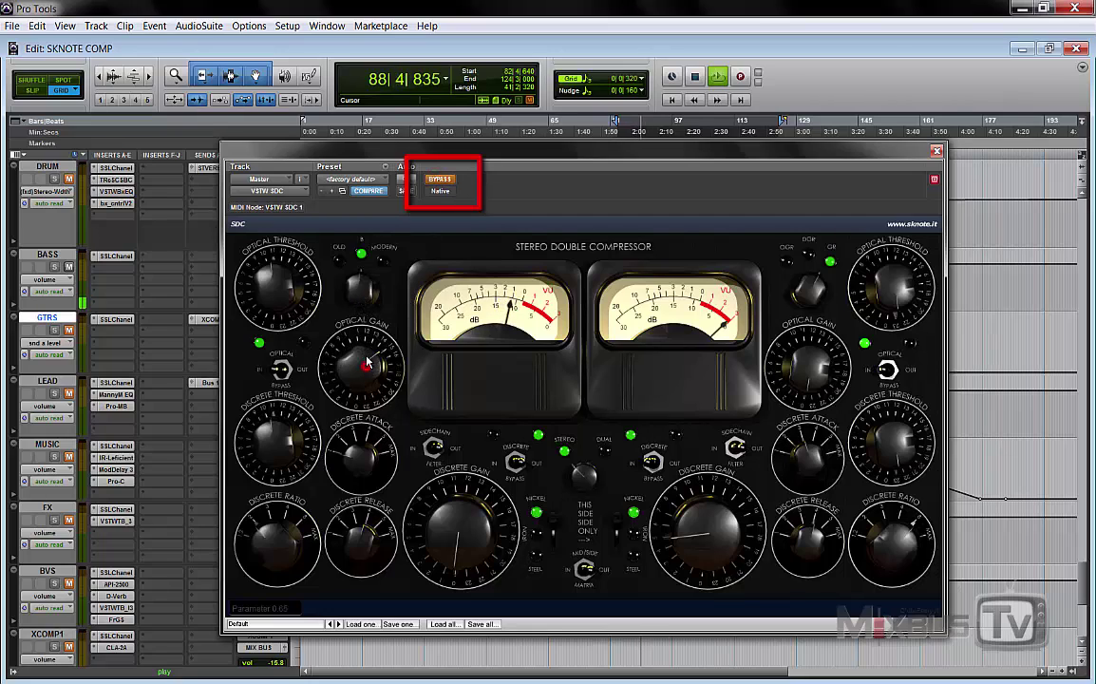
{"action": "left_click", "coordinate": [435, 181]}
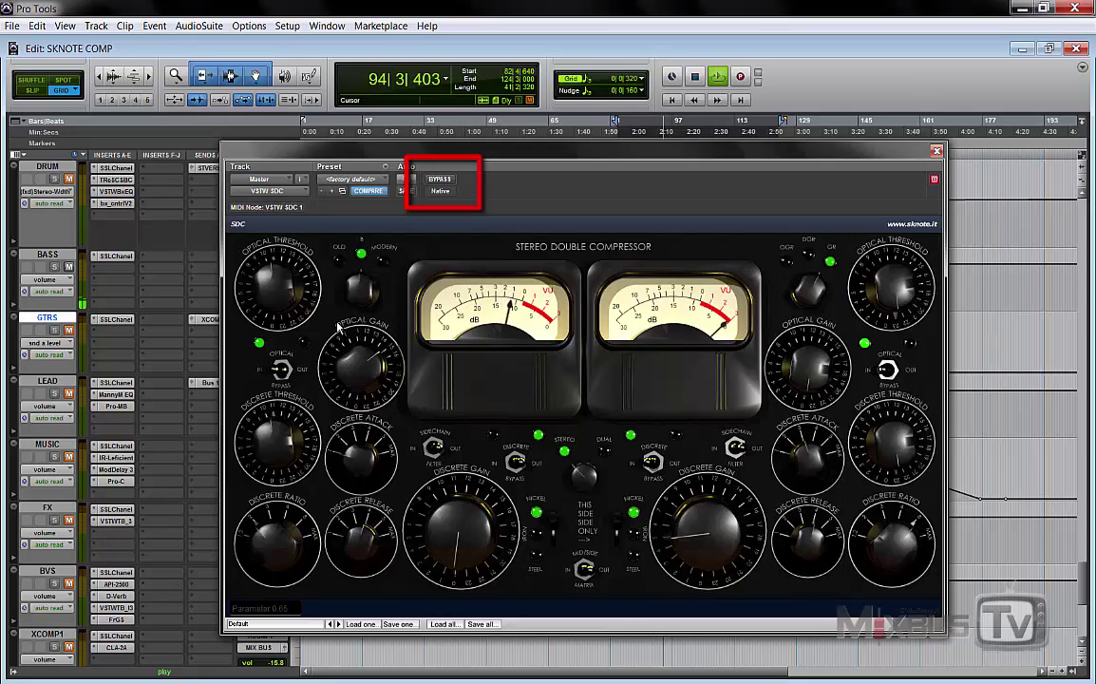
{"action": "key", "text": "space"}
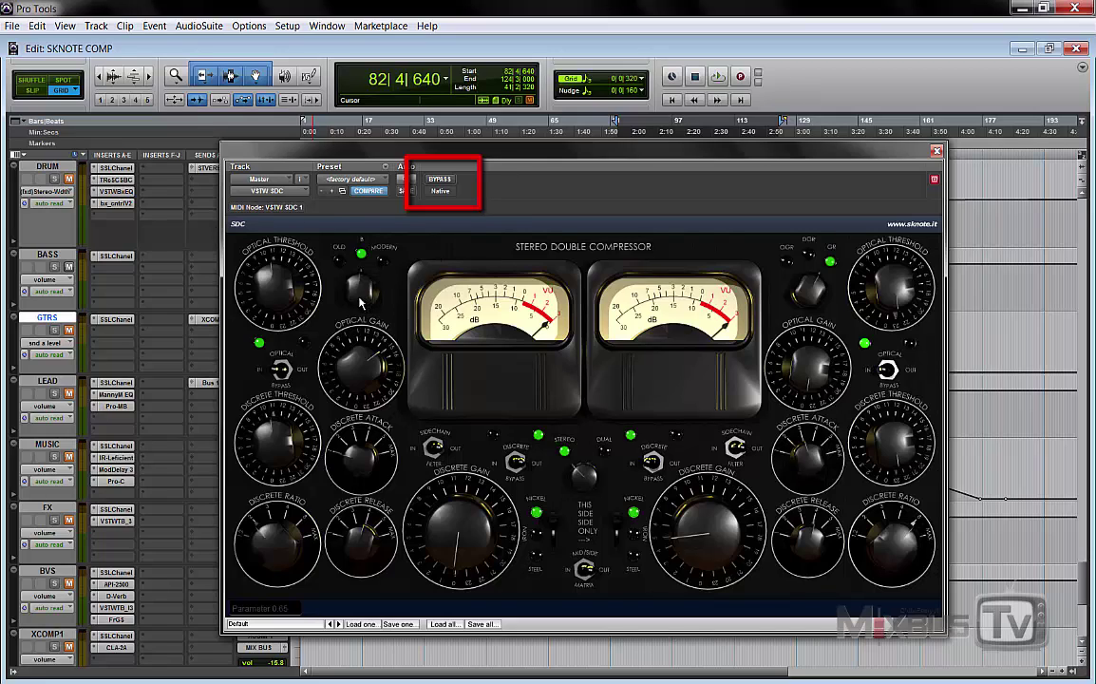
- Switch the left optical compressor to Modern mode, replay the range, and compare it with the bypassed mix
{"action": "left_click_drag", "start_coordinate": [361, 302], "coordinate": [362, 209]}
{"action": "key", "text": "space"}
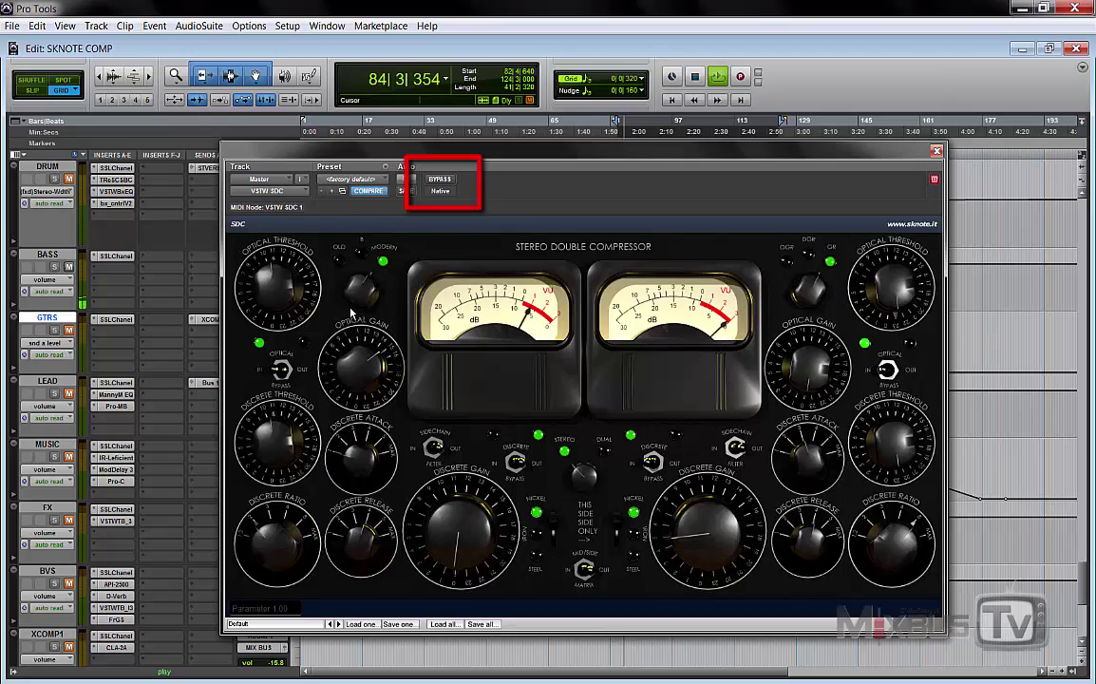
{"action": "left_click", "coordinate": [445, 180]}
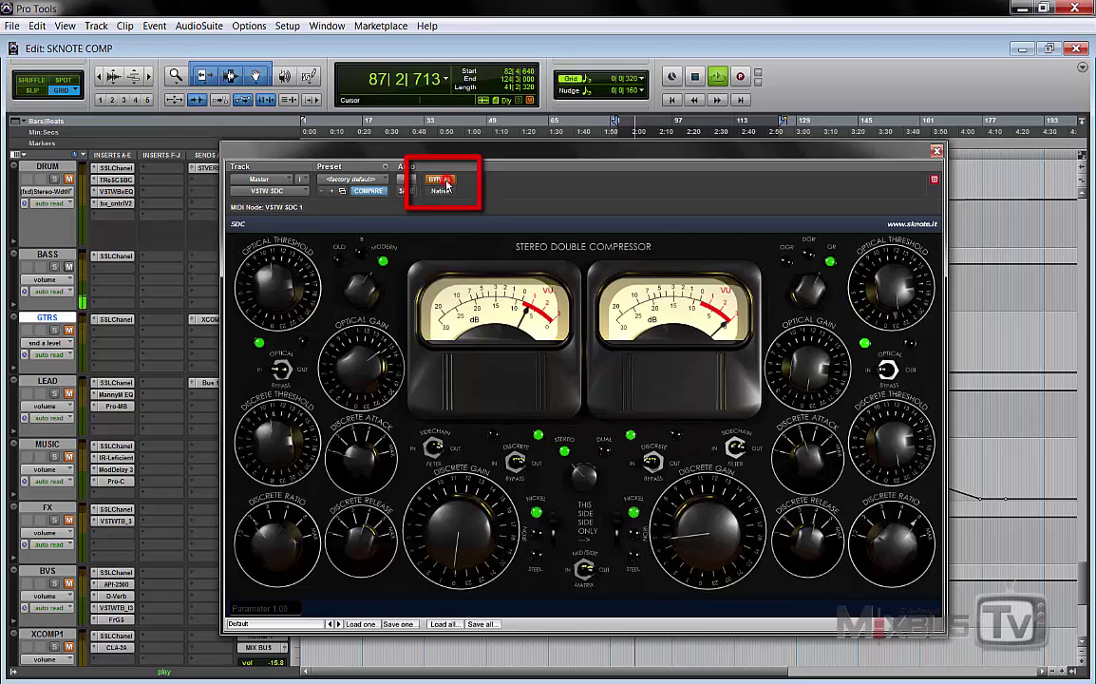
{"action": "left_click", "coordinate": [439, 181]}
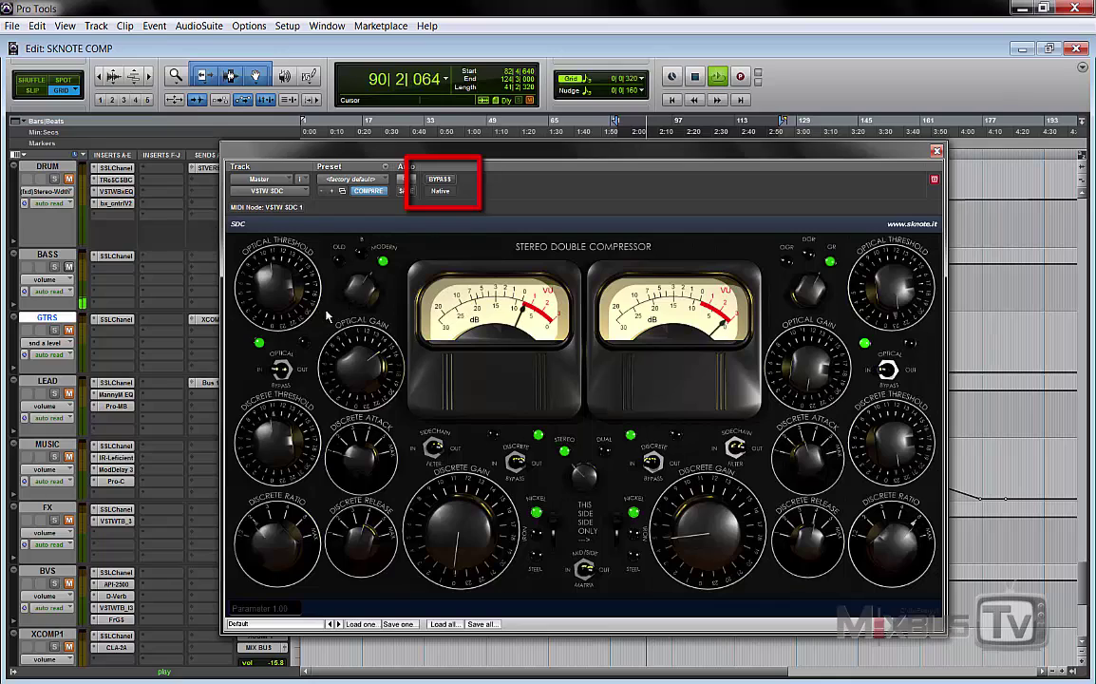
- Lower the left optical threshold and raise its gain, compare the Modern compression with bypass, and bring the gain back to 0.65
{"action": "mouse_move", "coordinate": [281, 292]}
{"action": "left_mouse_down"}
{"action": "mouse_move", "coordinate": [281, 269]}
{"action": "mouse_move", "coordinate": [270, 297]}
{"action": "mouse_move", "coordinate": [304, 264]}
{"action": "left_mouse_up"}
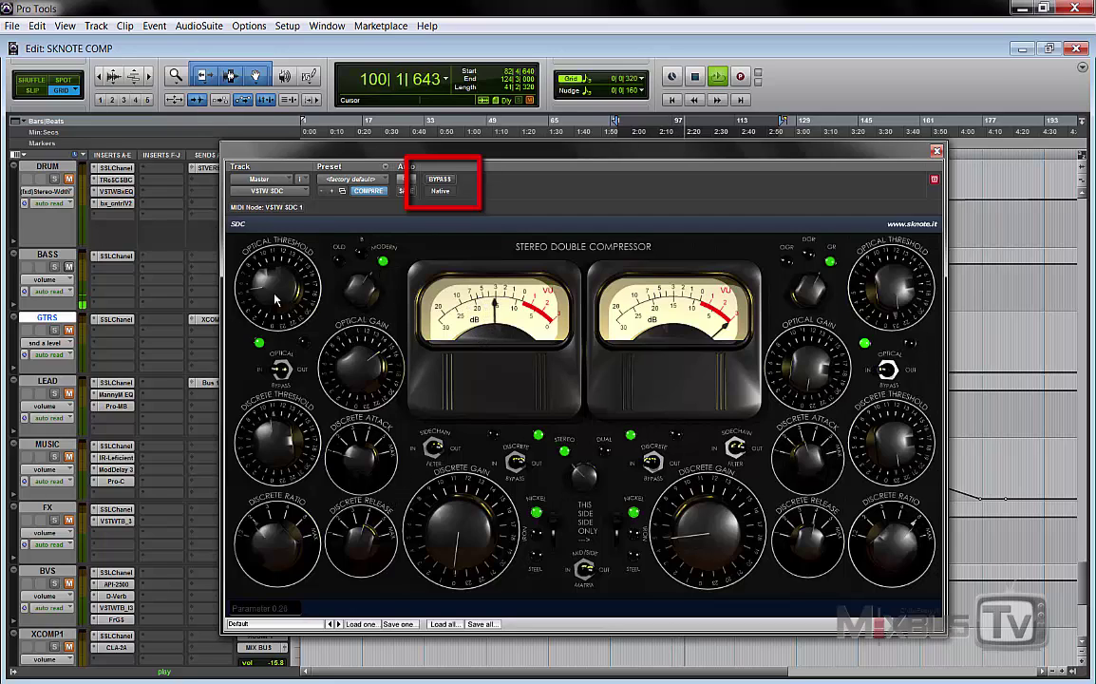
{"action": "left_click_drag", "start_coordinate": [275, 301], "coordinate": [277, 302]}
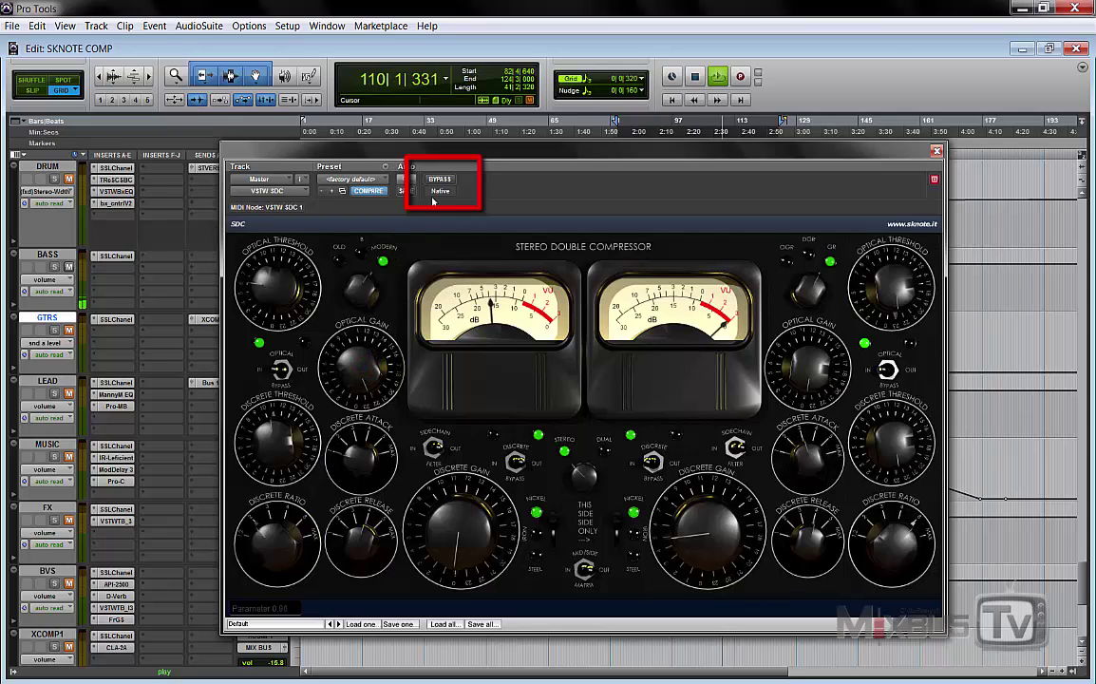
{"action": "left_click", "coordinate": [440, 179]}
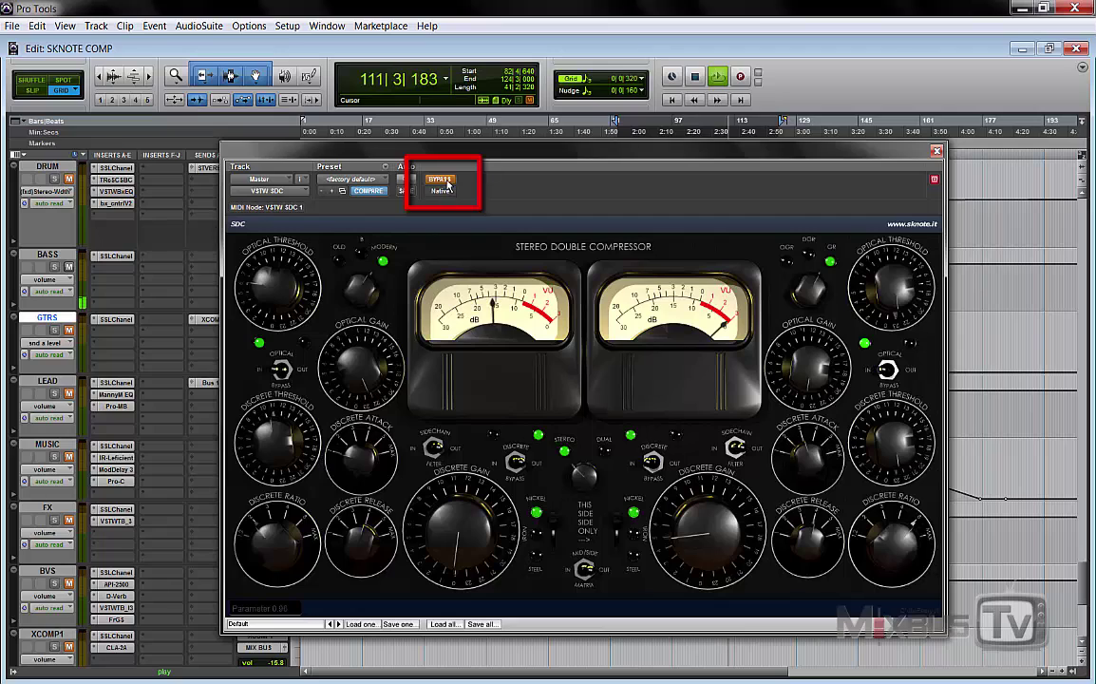
{"action": "left_click", "coordinate": [446, 182]}
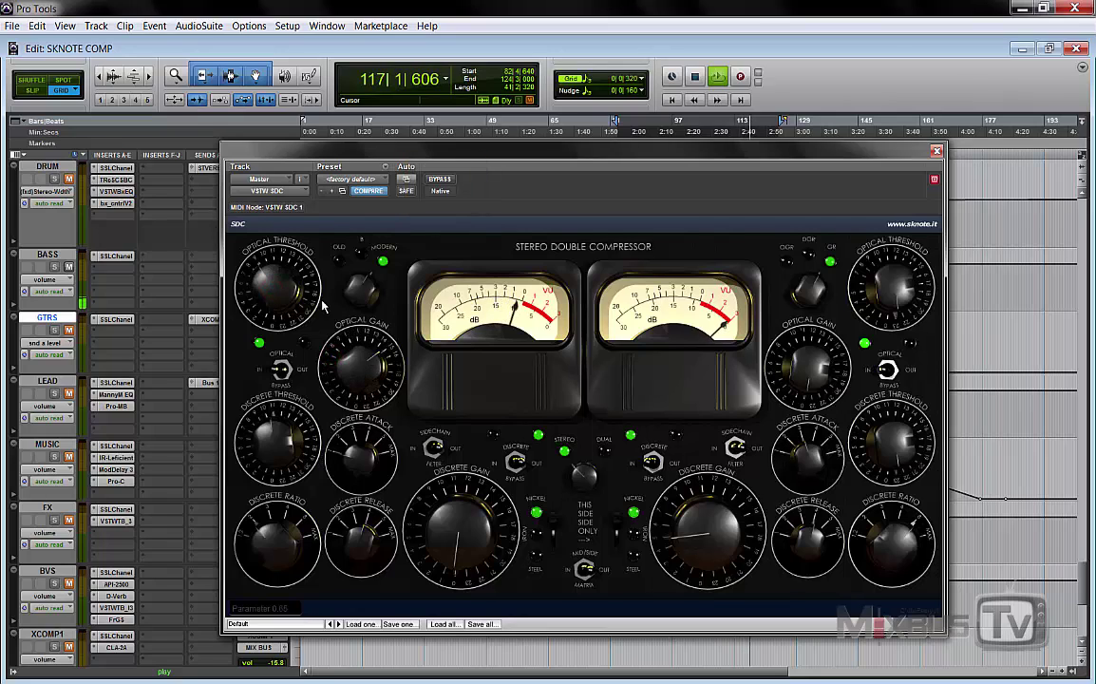
- Return the left optical compressor to Old mode, readjust its optical gain, and replay the range
{"action": "key", "text": "space"}
{"action": "left_click", "coordinate": [367, 288]}
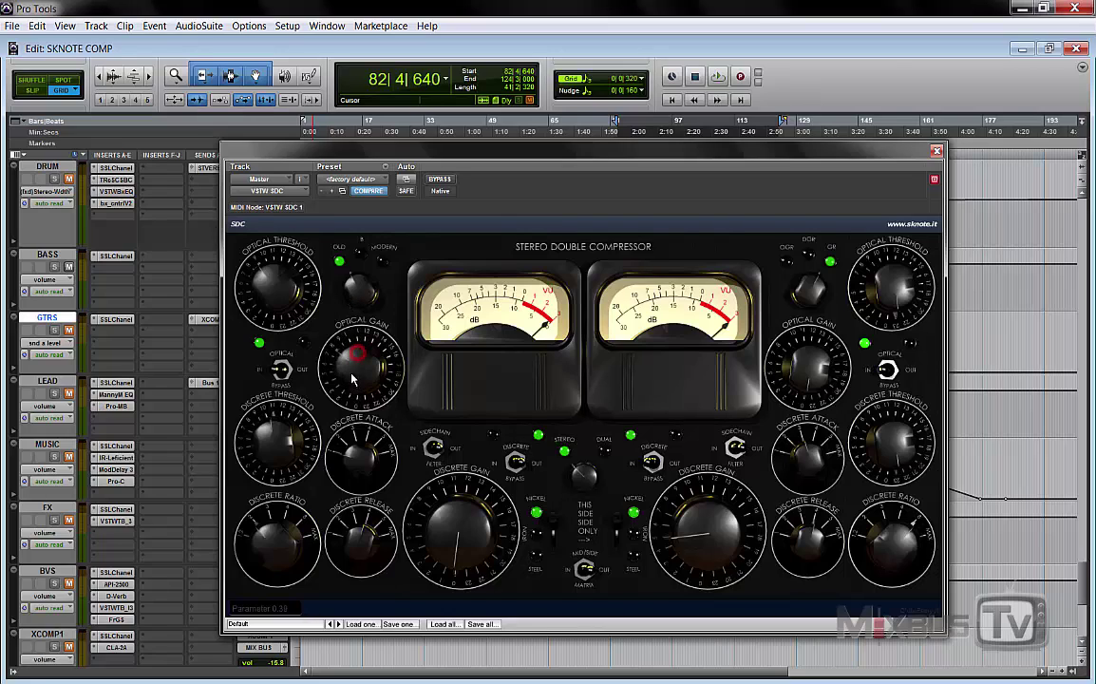
{"action": "left_click_drag", "start_coordinate": [351, 379], "coordinate": [352, 363]}
{"action": "key", "text": "space"}
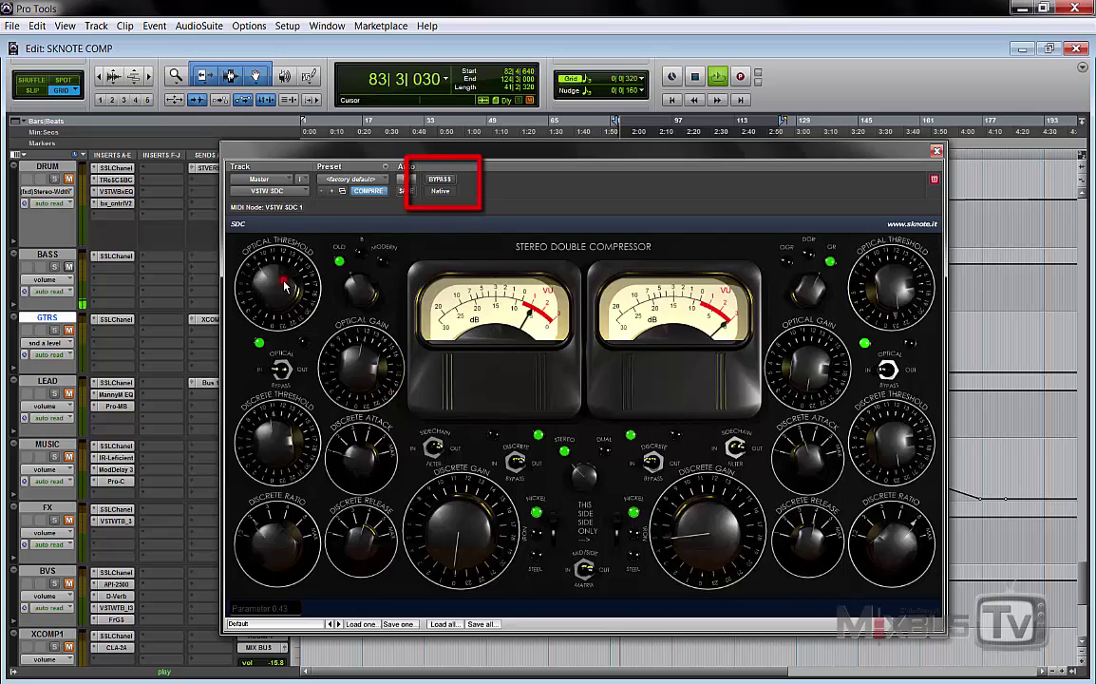
- Lower the left optical threshold, raise the optical gain to 1.00, and compare the heavy Old-mode compression with bypass
{"action": "left_click_drag", "start_coordinate": [282, 280], "coordinate": [283, 297]}
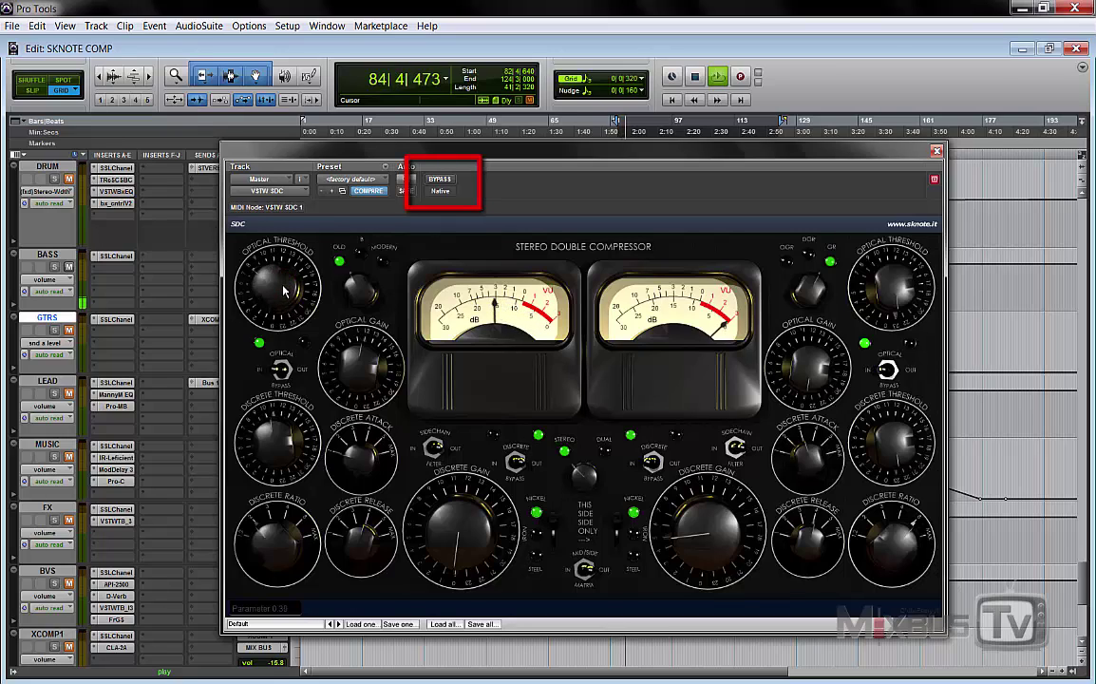
{"action": "left_click_drag", "start_coordinate": [347, 362], "coordinate": [357, 325]}
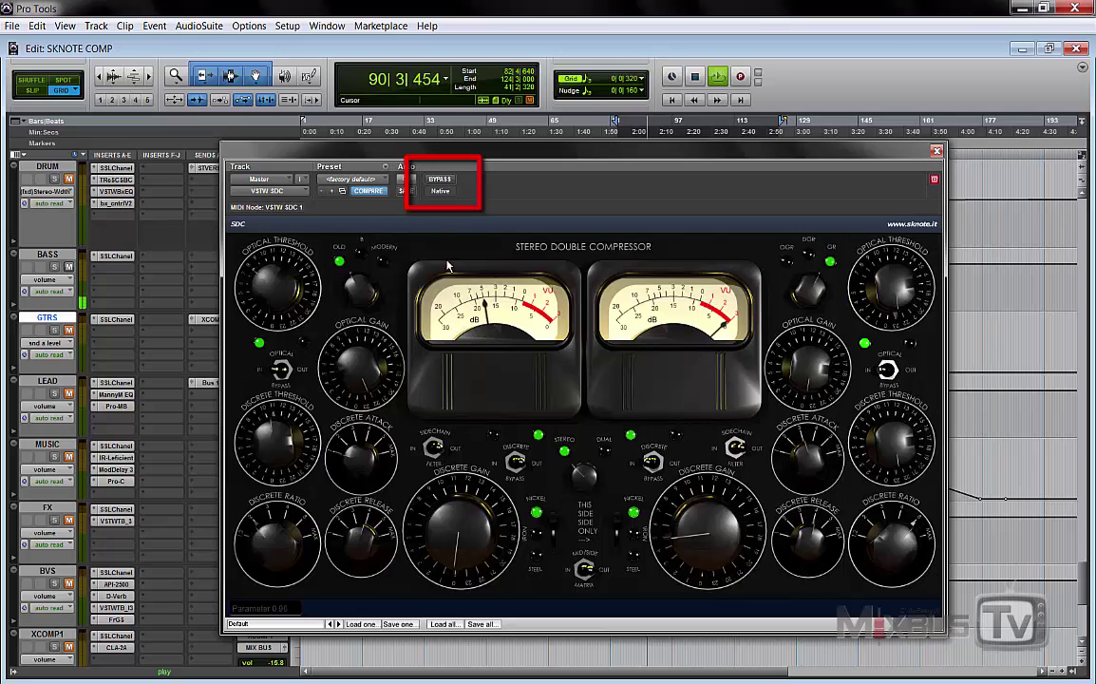
{"action": "left_click", "coordinate": [439, 178]}
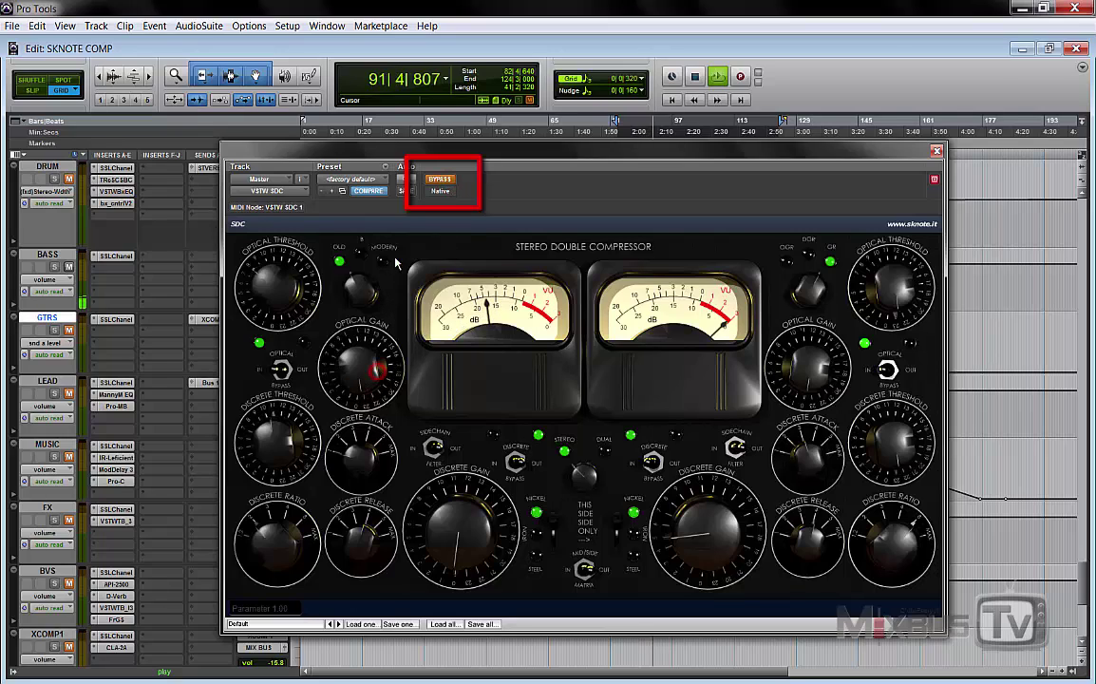
{"action": "left_click", "coordinate": [445, 180]}
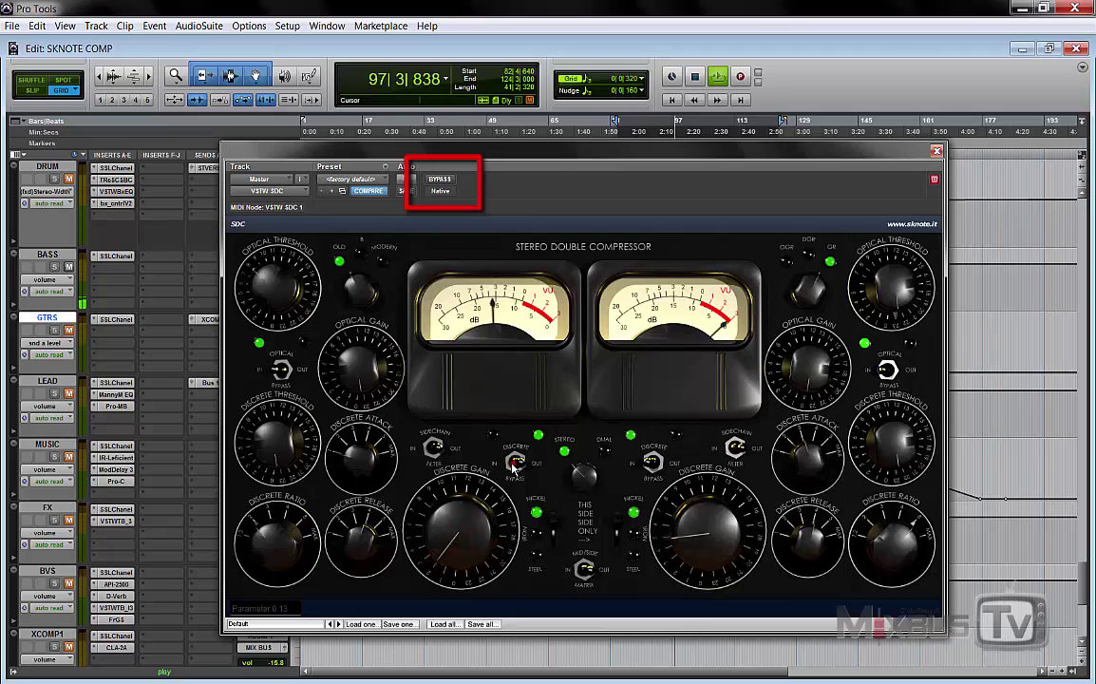
- Engage the left discrete compressor alongside the optical one, compare the pair with bypass, and return the discrete gain to 0
{"action": "left_click", "coordinate": [443, 179]}
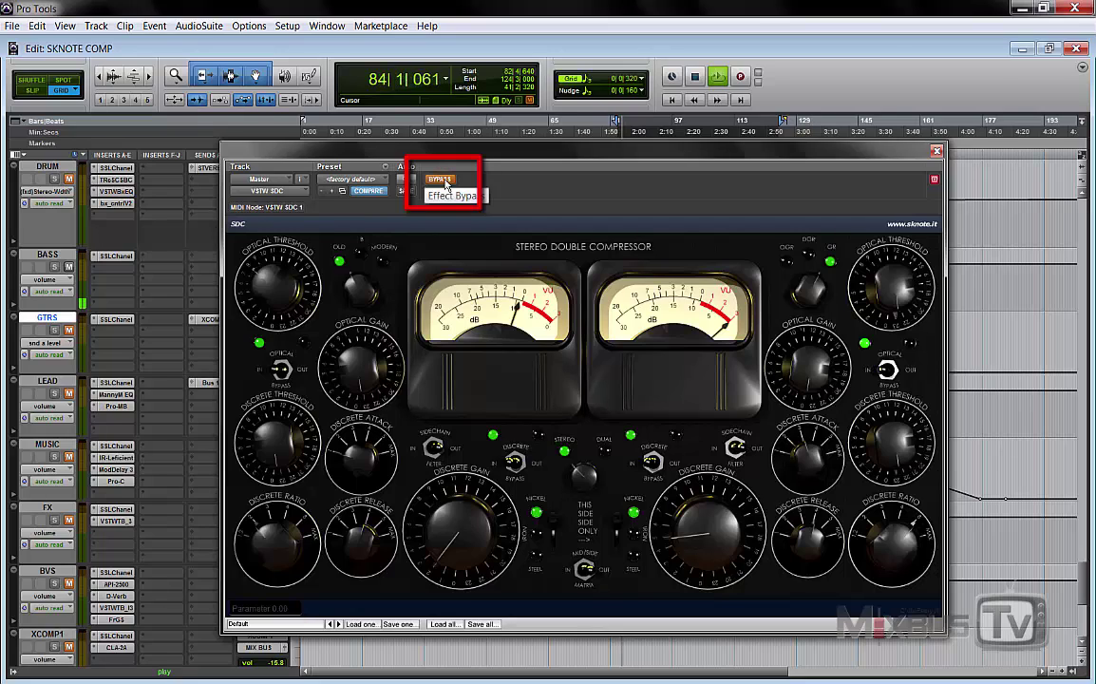
{"action": "left_click", "coordinate": [443, 179]}
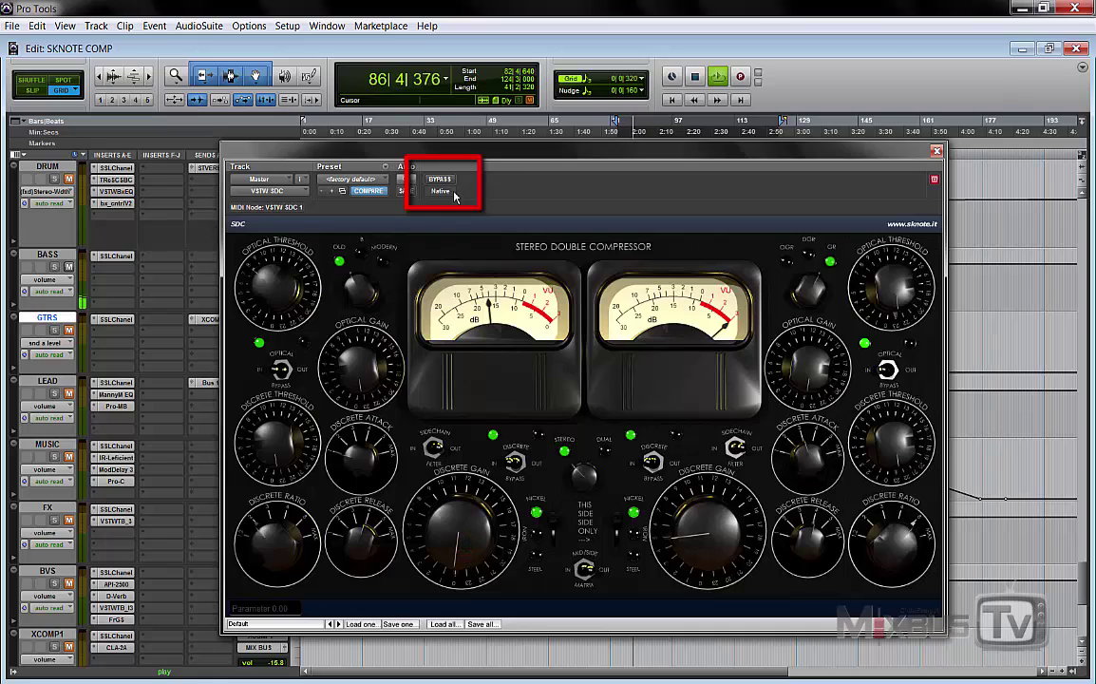
{"action": "left_click", "coordinate": [441, 180]}
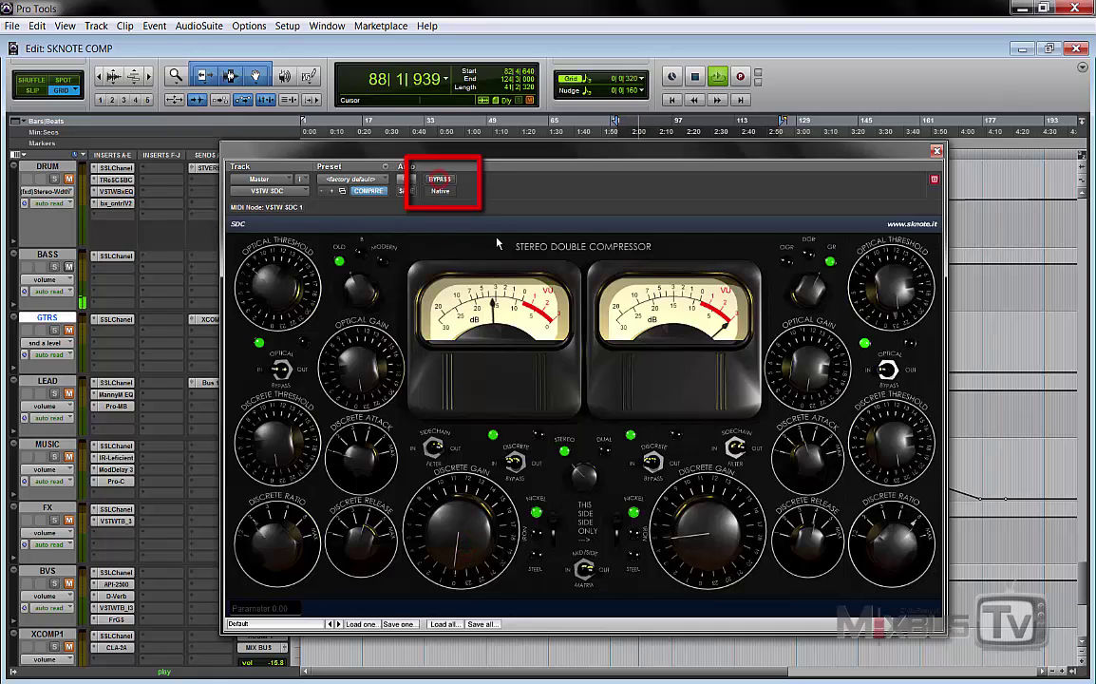
- Audition the left channel's Iron and Steel transformers with both compressors engaged
{"action": "left_click", "coordinate": [555, 523]}
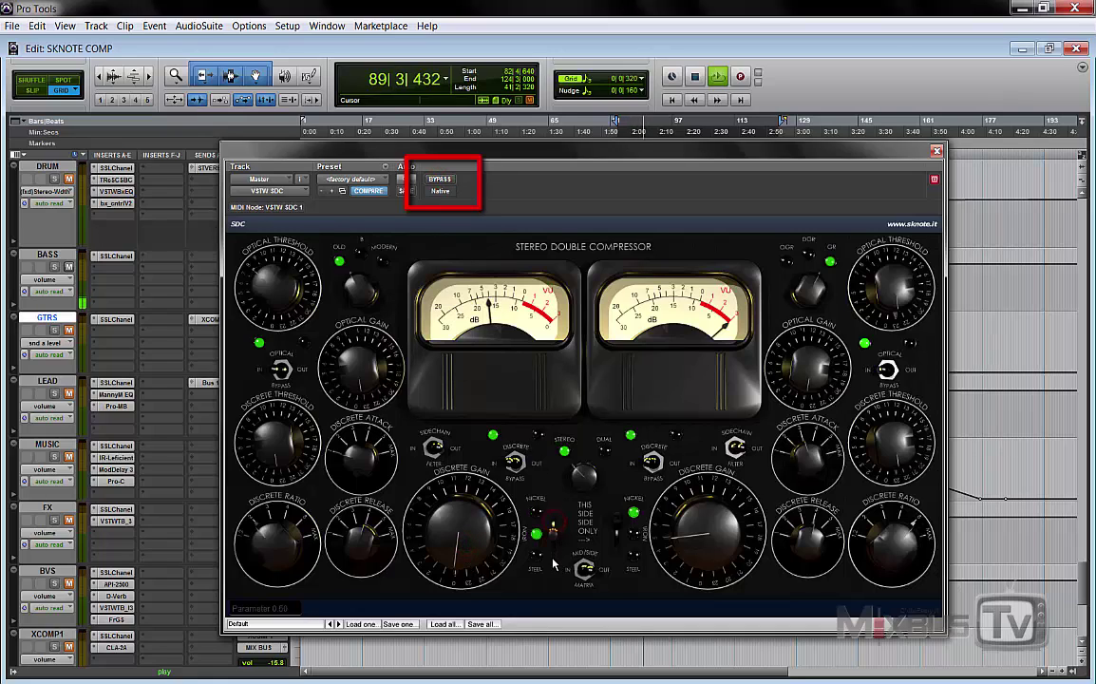
{"action": "left_click", "coordinate": [557, 533]}
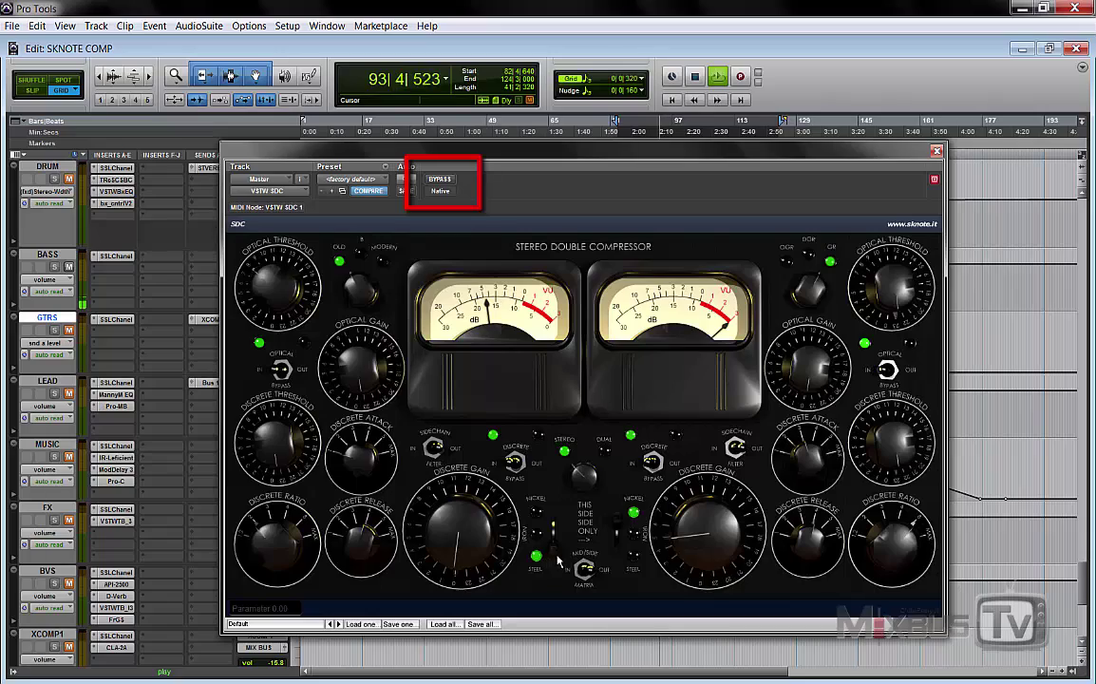
{"action": "left_click", "coordinate": [557, 556]}
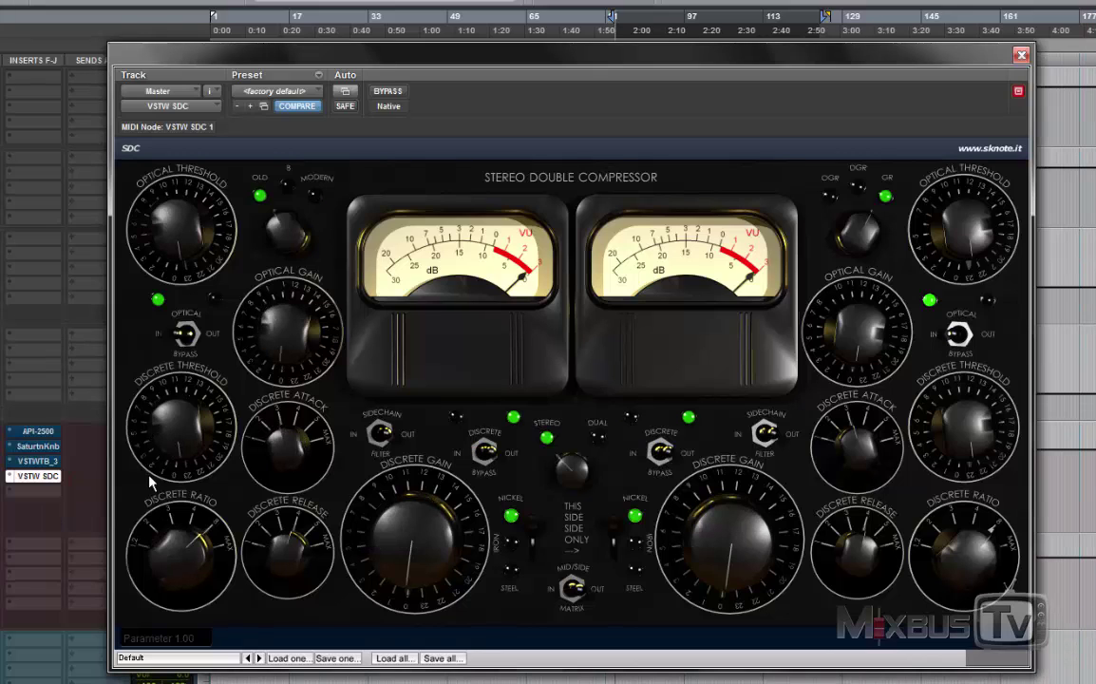
- Engage the left discrete compressor, setting its threshold to 0.48 and its gain to 0.30
{"action": "left_click", "coordinate": [479, 452]}
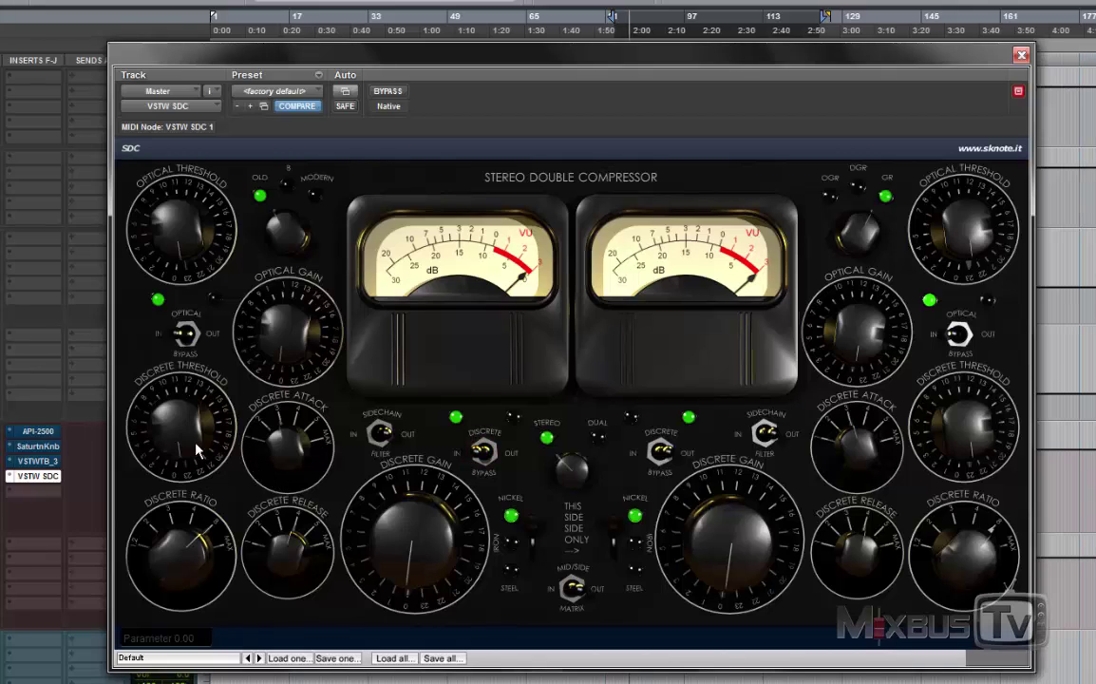
{"action": "left_click_drag", "start_coordinate": [197, 448], "coordinate": [168, 510]}
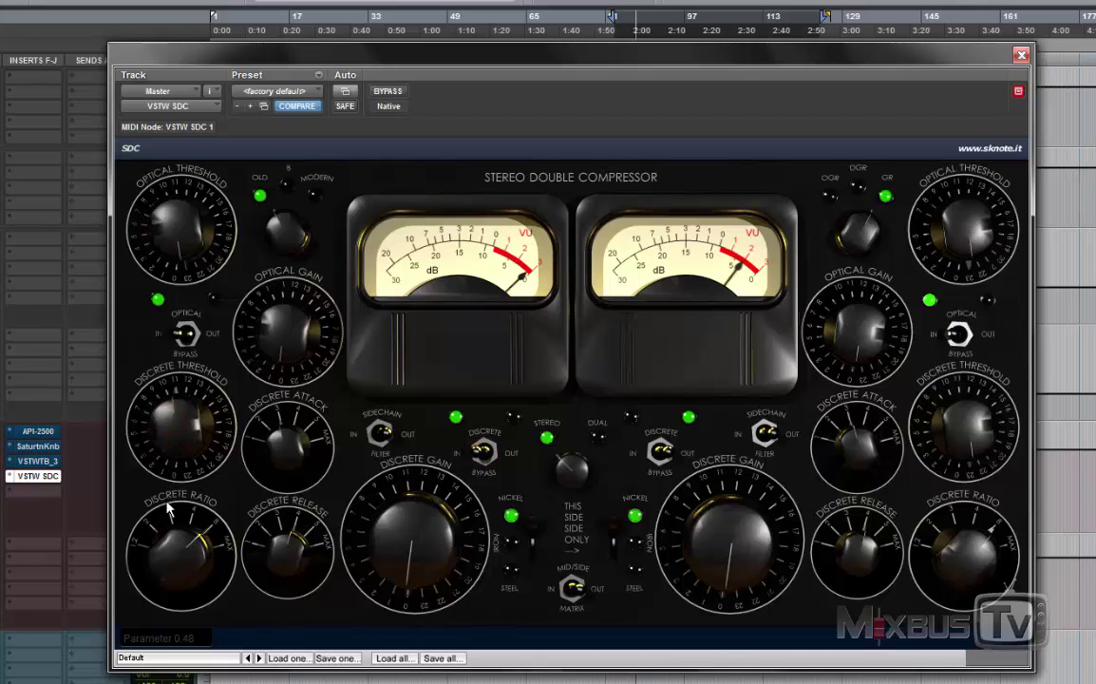
{"action": "left_click", "coordinate": [396, 506]}
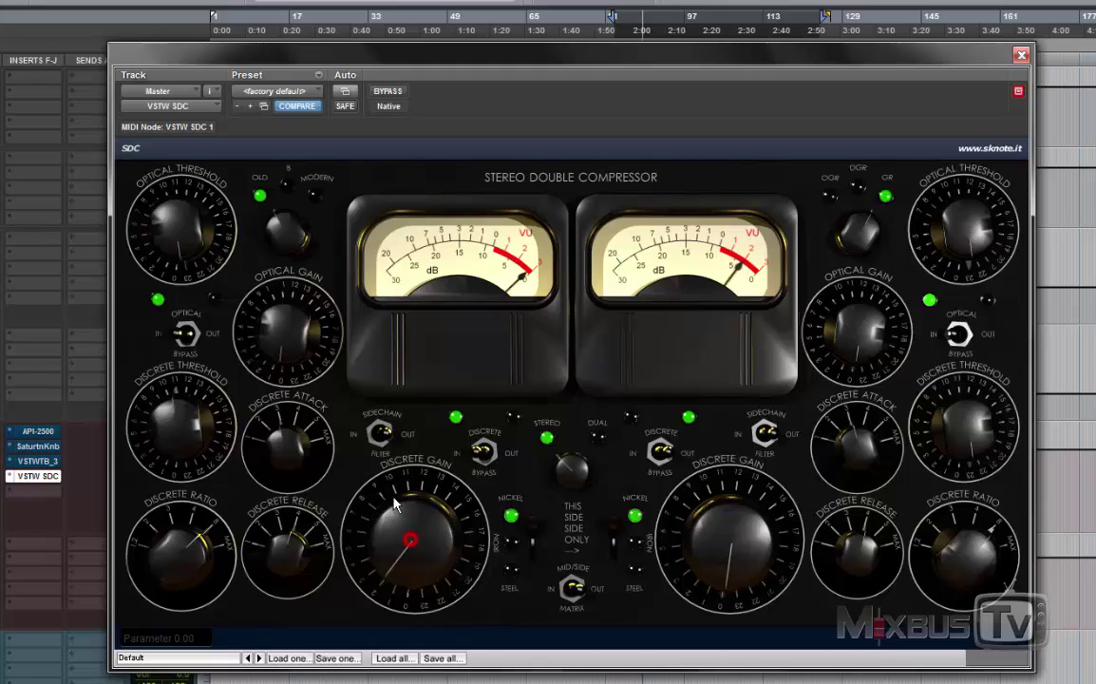
{"action": "left_click_drag", "start_coordinate": [396, 506], "coordinate": [435, 487]}
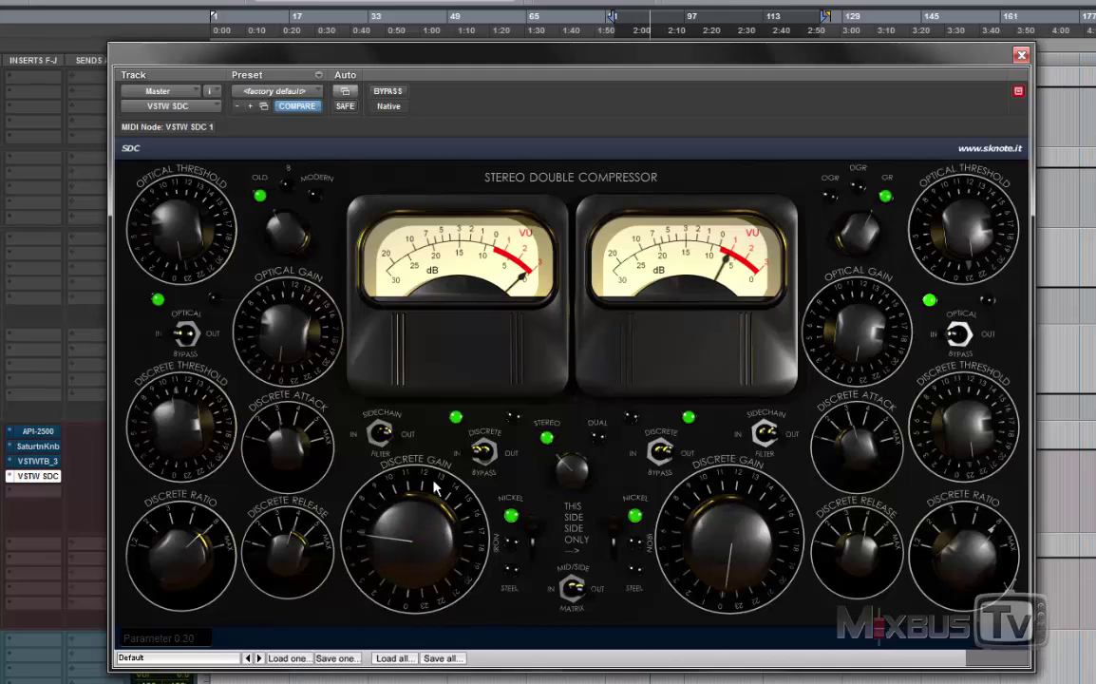
- Set the left discrete ratio to 0.20 and readjust the discrete release
{"action": "left_click", "coordinate": [175, 560]}
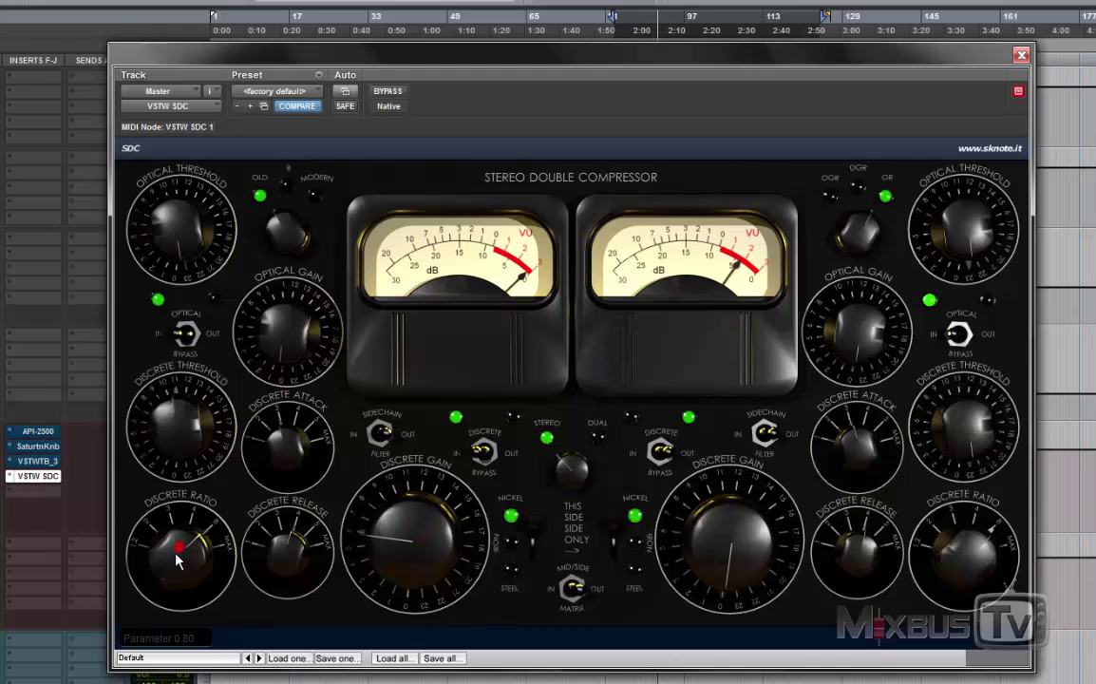
{"action": "left_click_drag", "start_coordinate": [176, 561], "coordinate": [170, 608]}
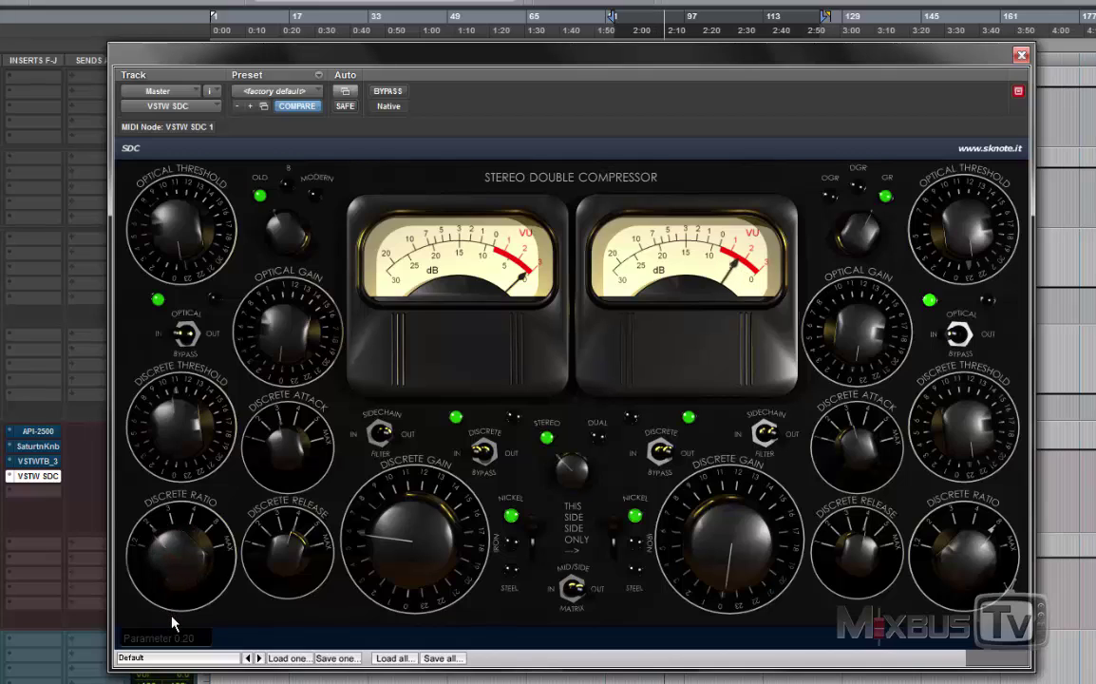
{"action": "left_click_drag", "start_coordinate": [290, 551], "coordinate": [291, 508]}
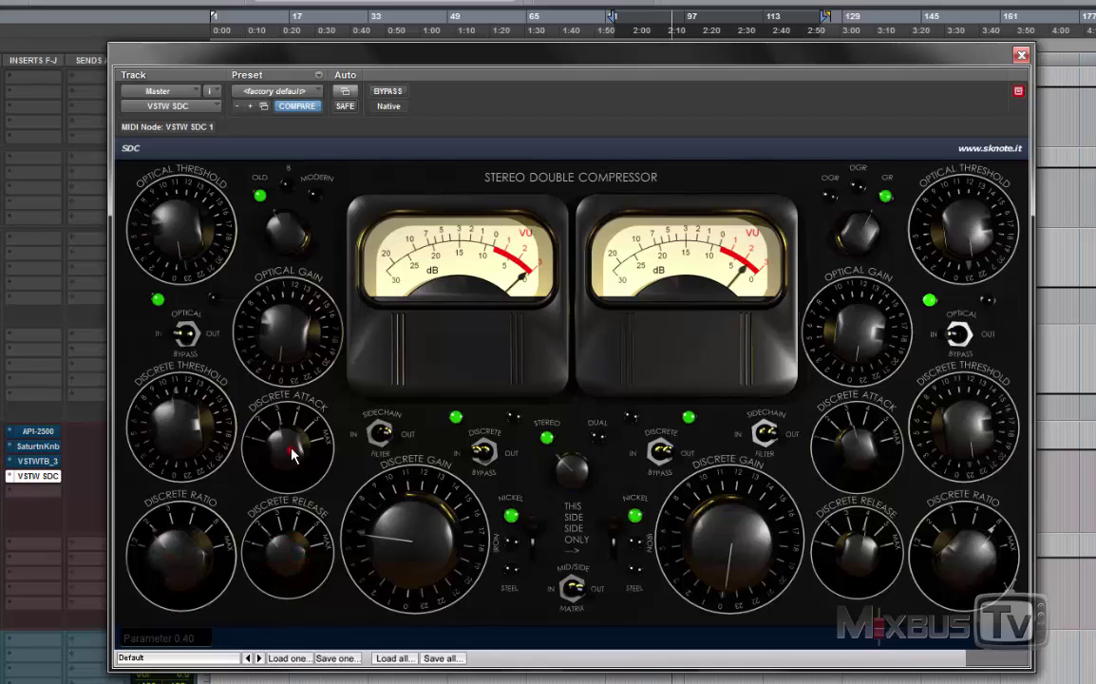
- Readjust the left channel's discrete attack, lower its discrete gain to 0.17, and compare the result with bypass
{"action": "left_click_drag", "start_coordinate": [292, 456], "coordinate": [301, 399]}
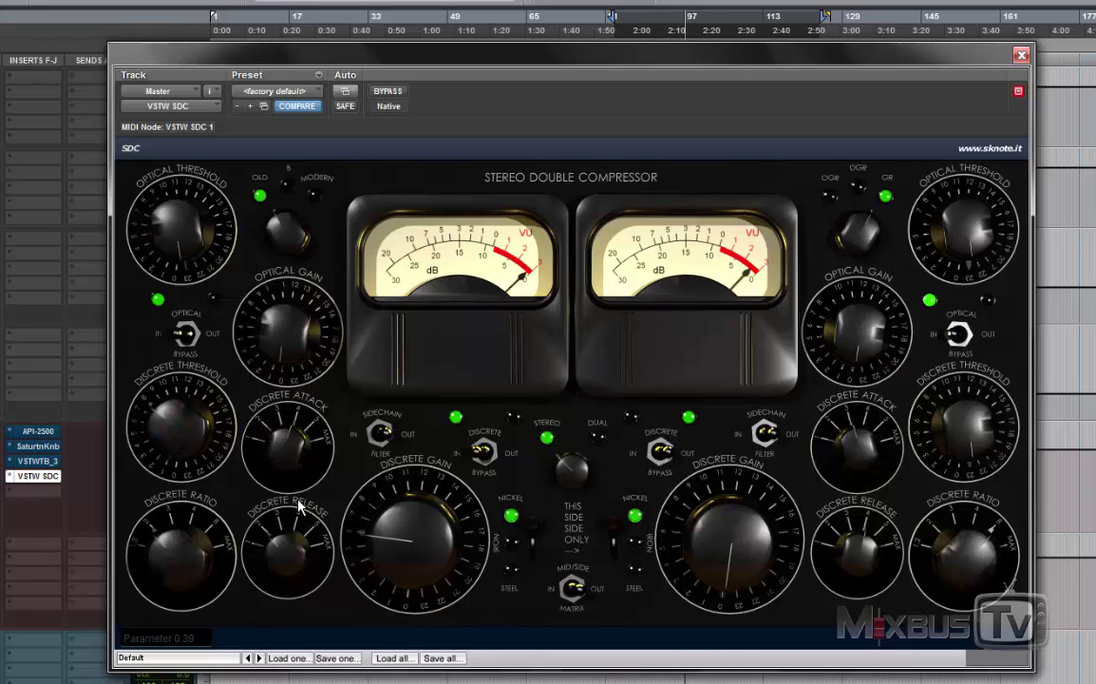
{"action": "left_click_drag", "start_coordinate": [389, 529], "coordinate": [389, 570]}
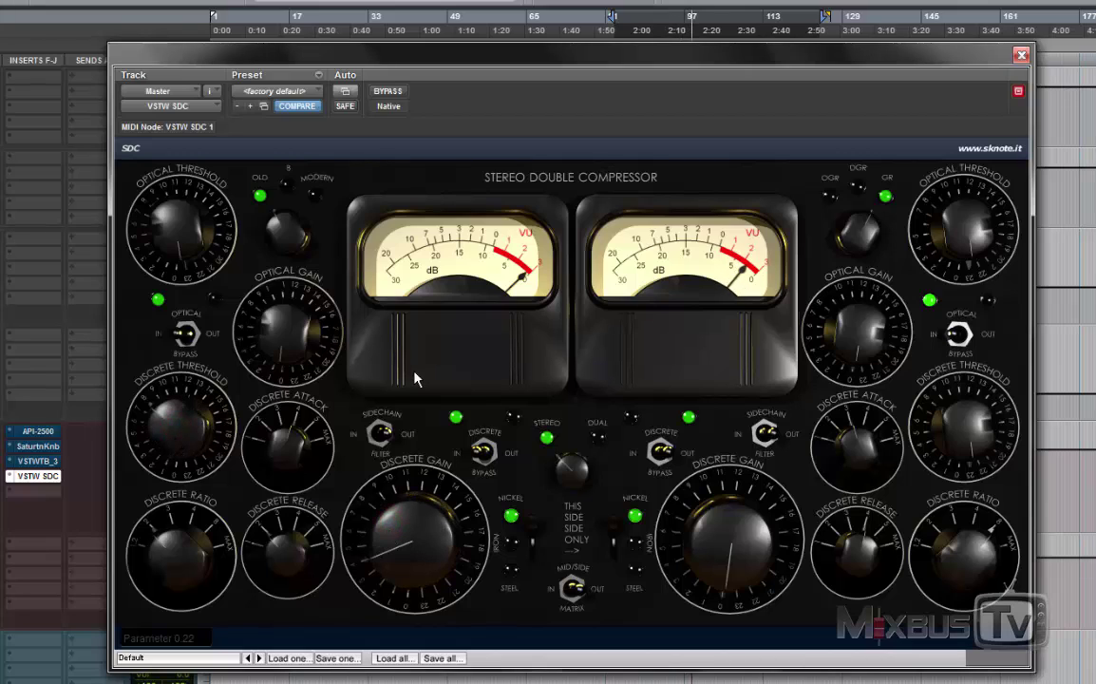
{"action": "left_click", "coordinate": [395, 93]}
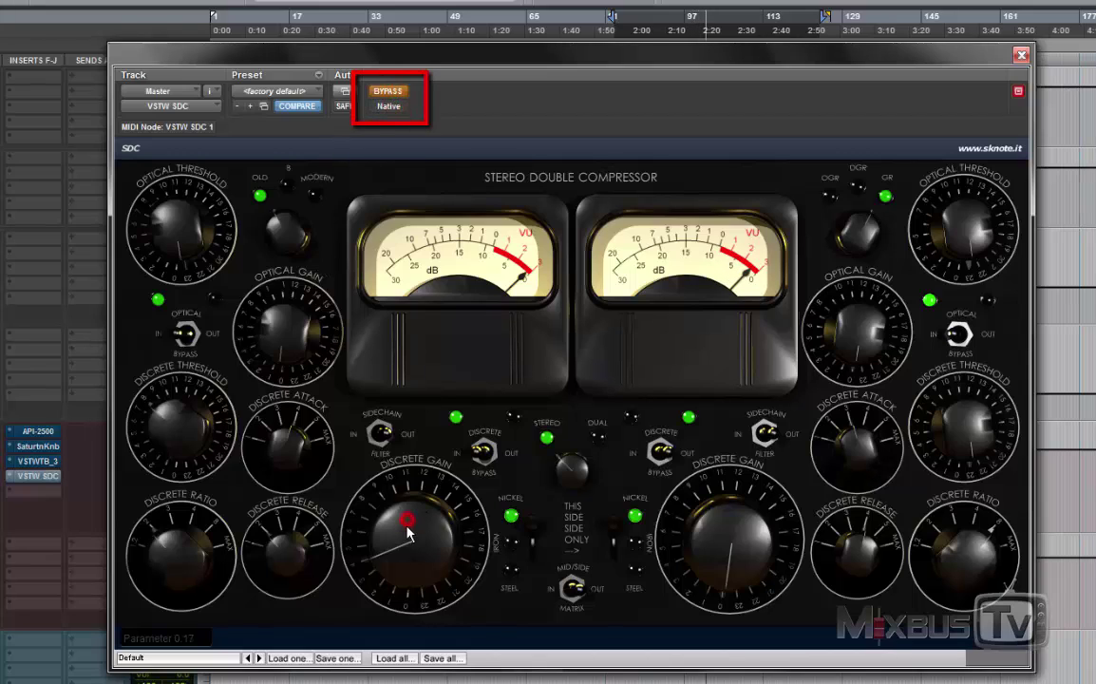
{"action": "left_click_drag", "start_coordinate": [343, 523], "coordinate": [346, 538]}
{"action": "left_click", "coordinate": [386, 92]}
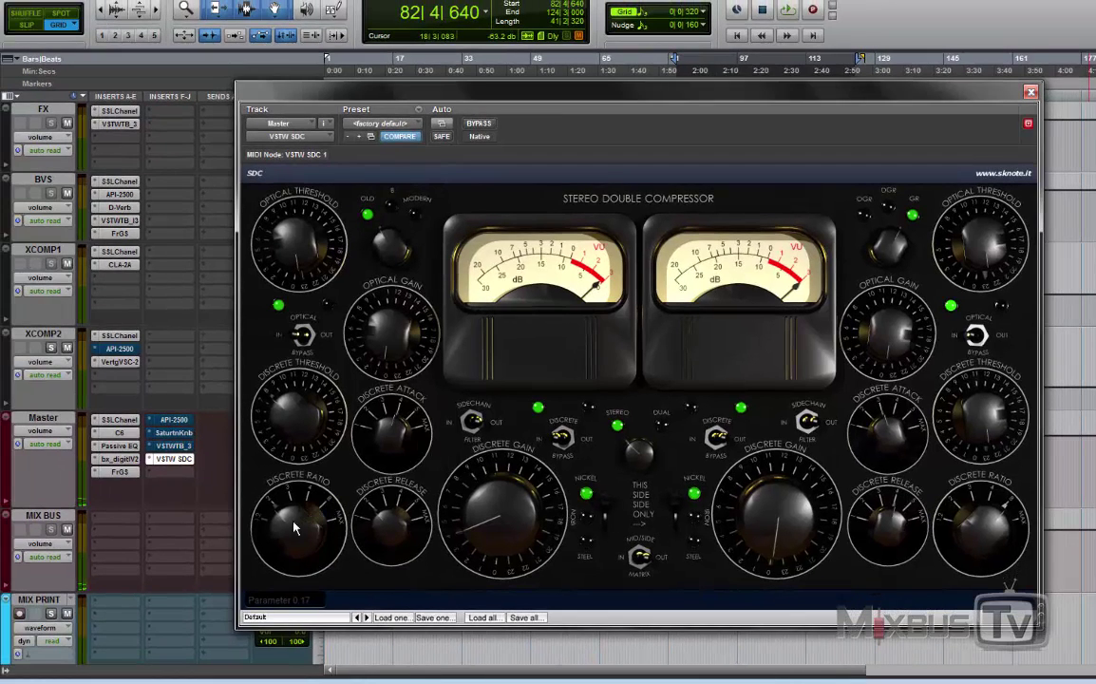
- Lower the left channel's discrete ratio to its minimum and compare the compressed mix with bypass twice during playback
{"action": "left_click_drag", "start_coordinate": [294, 528], "coordinate": [285, 570]}
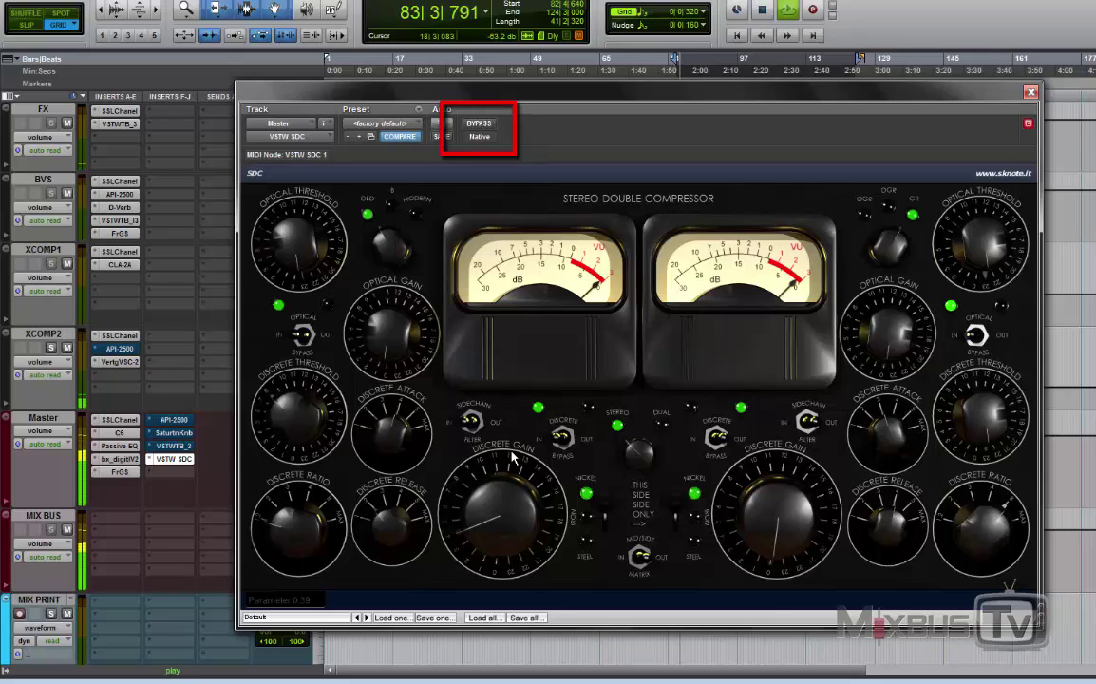
{"action": "left_click", "coordinate": [480, 124]}
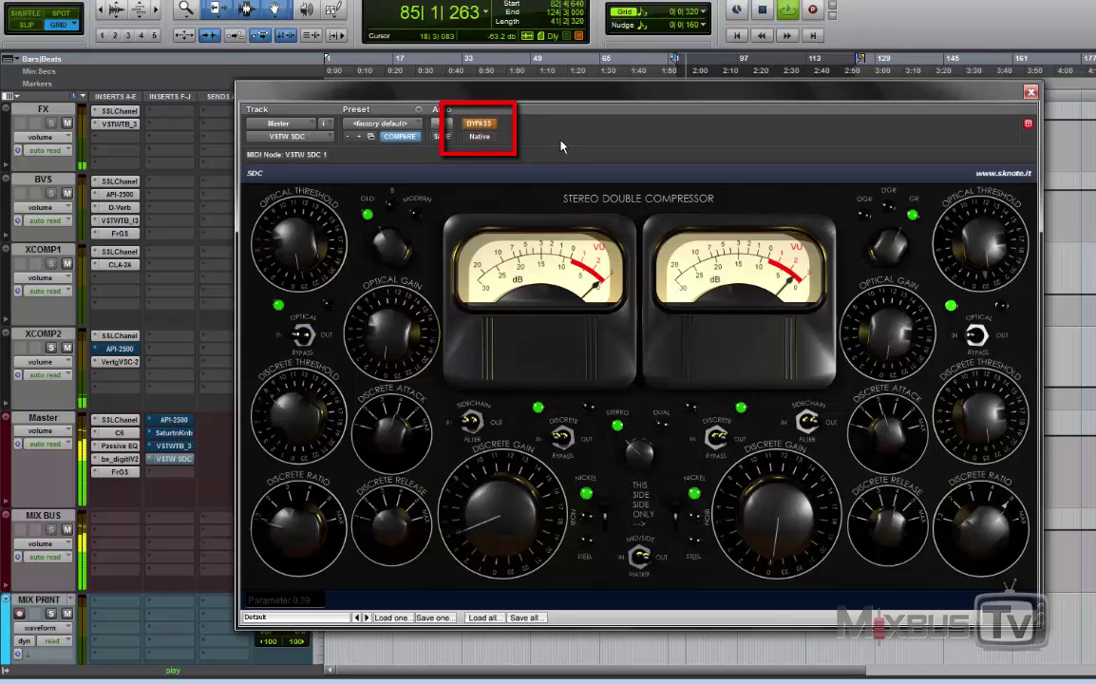
{"action": "left_click", "coordinate": [480, 124]}
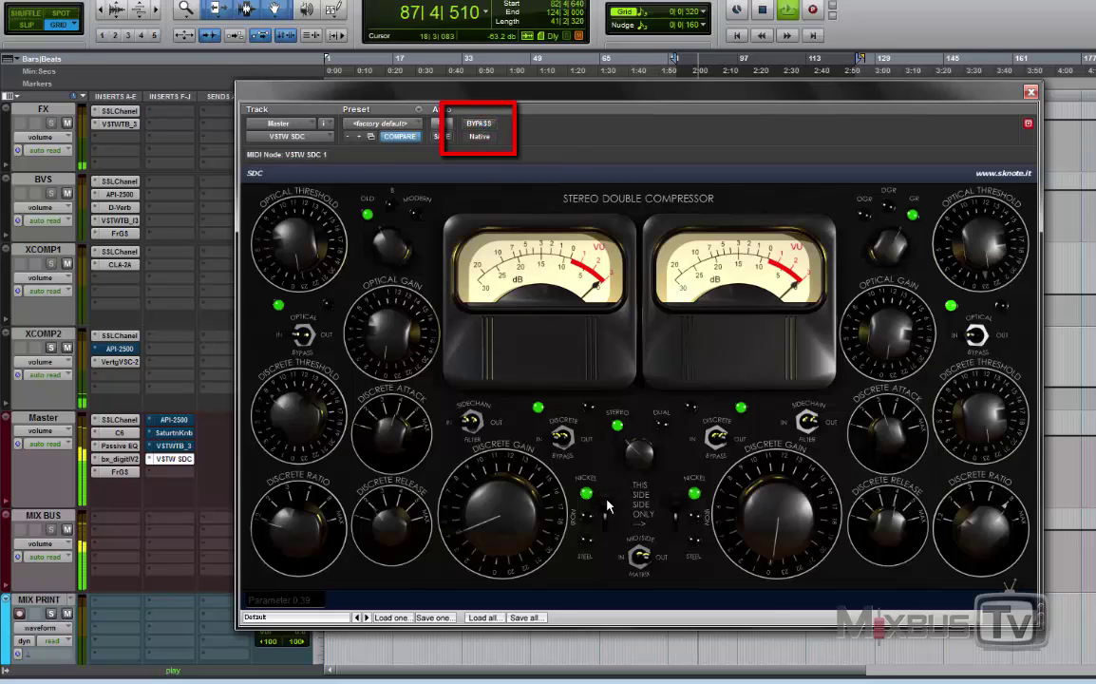
{"action": "left_click", "coordinate": [477, 125]}
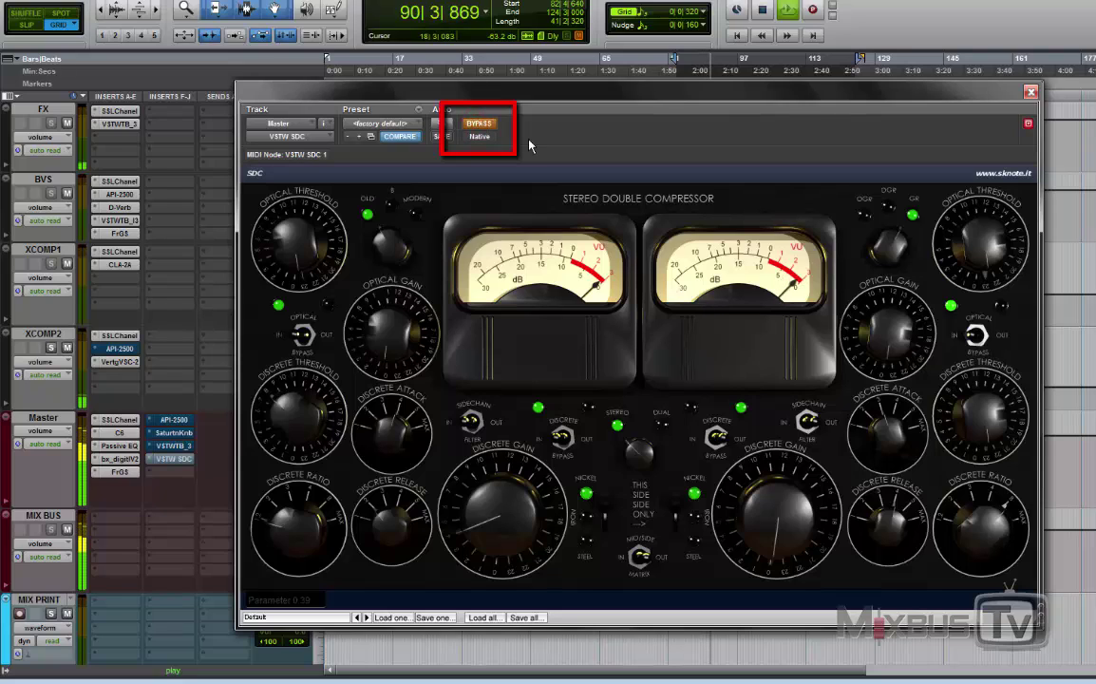
{"action": "left_click", "coordinate": [476, 125]}
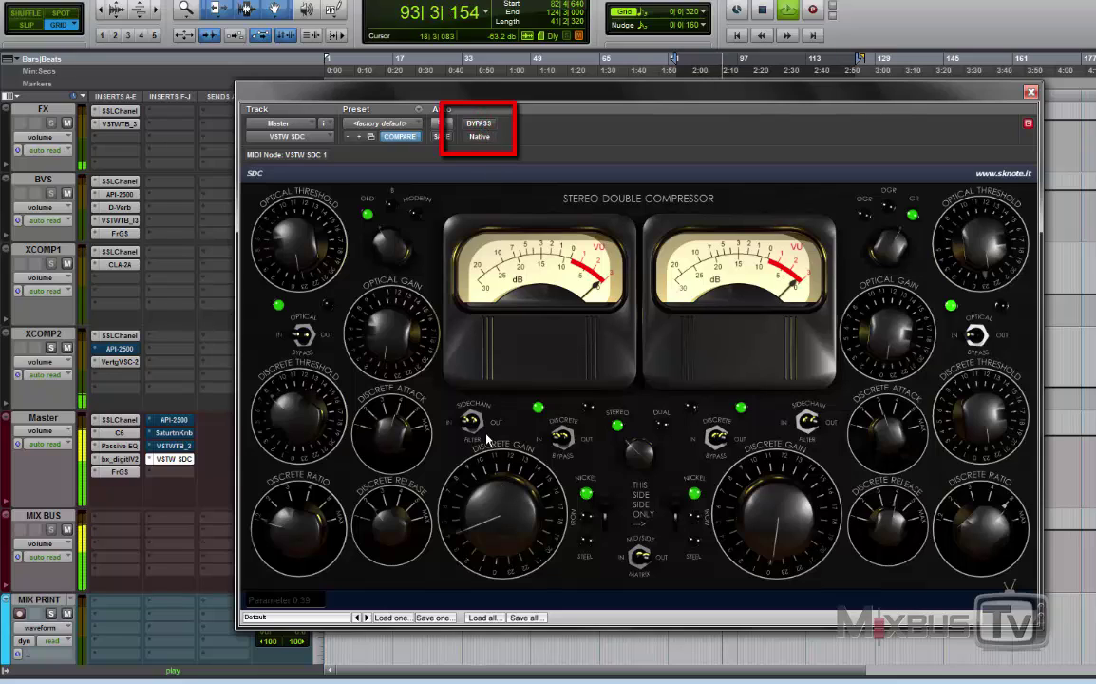
- Bypass the left channel's optical compressor and audition the Steel transformer against Nickel, setting the discrete gain to 0.17
{"action": "left_click", "coordinate": [308, 336]}
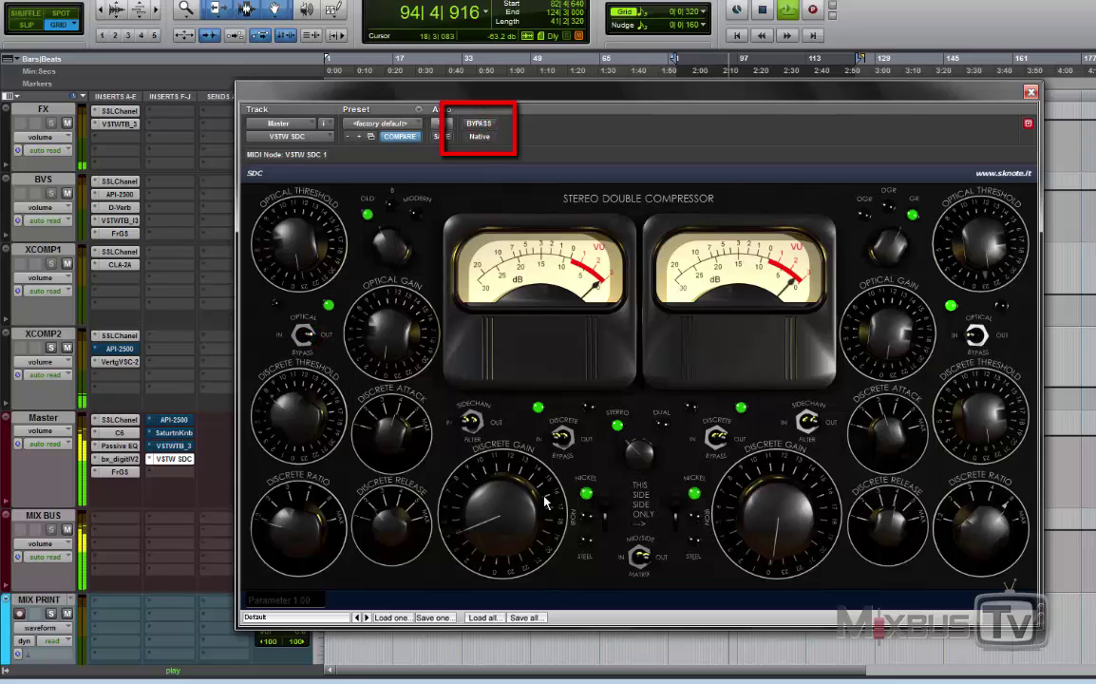
{"action": "left_click_drag", "start_coordinate": [502, 515], "coordinate": [482, 523]}
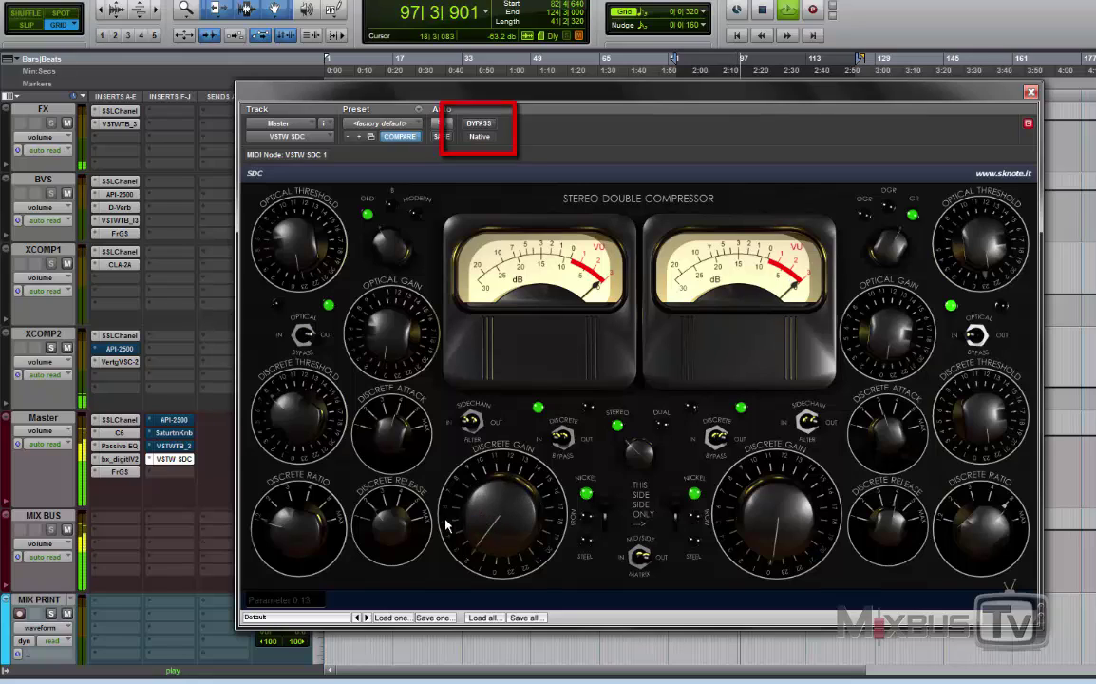
{"action": "left_click", "coordinate": [606, 513]}
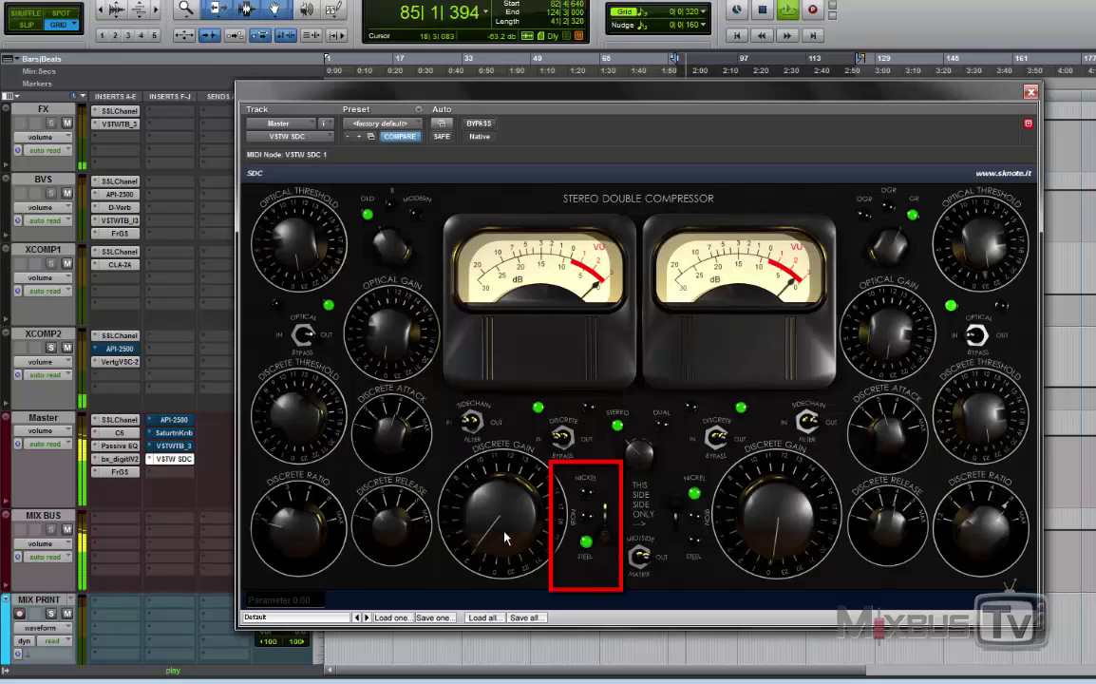
{"action": "left_click_drag", "start_coordinate": [504, 534], "coordinate": [502, 524]}
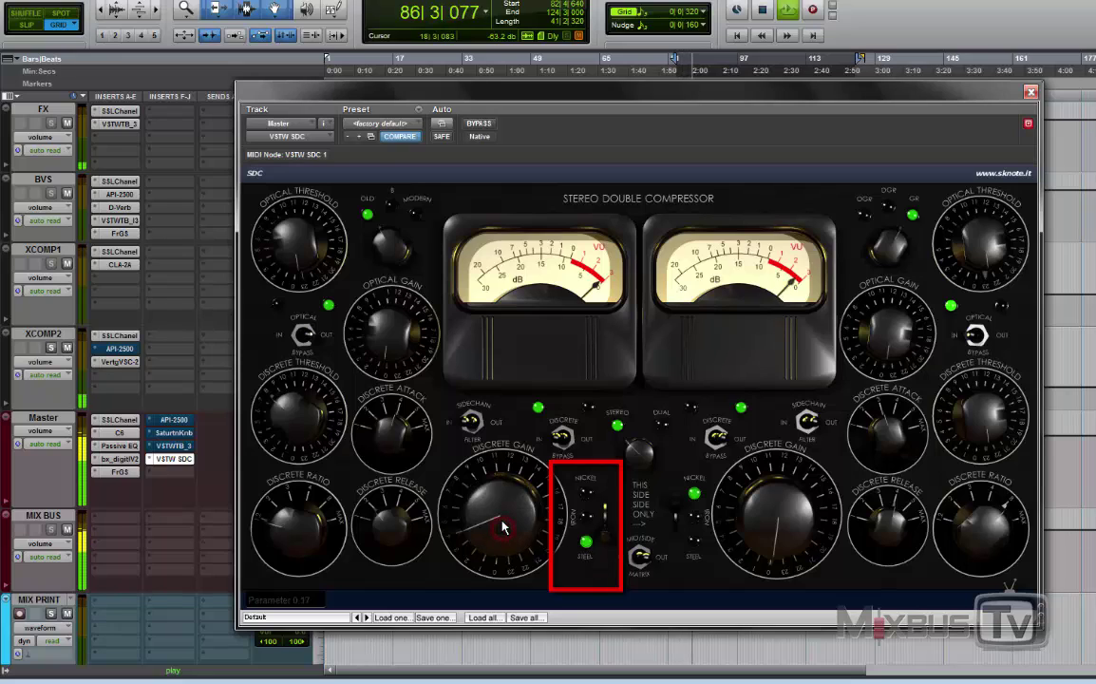
{"action": "left_click", "coordinate": [612, 501]}
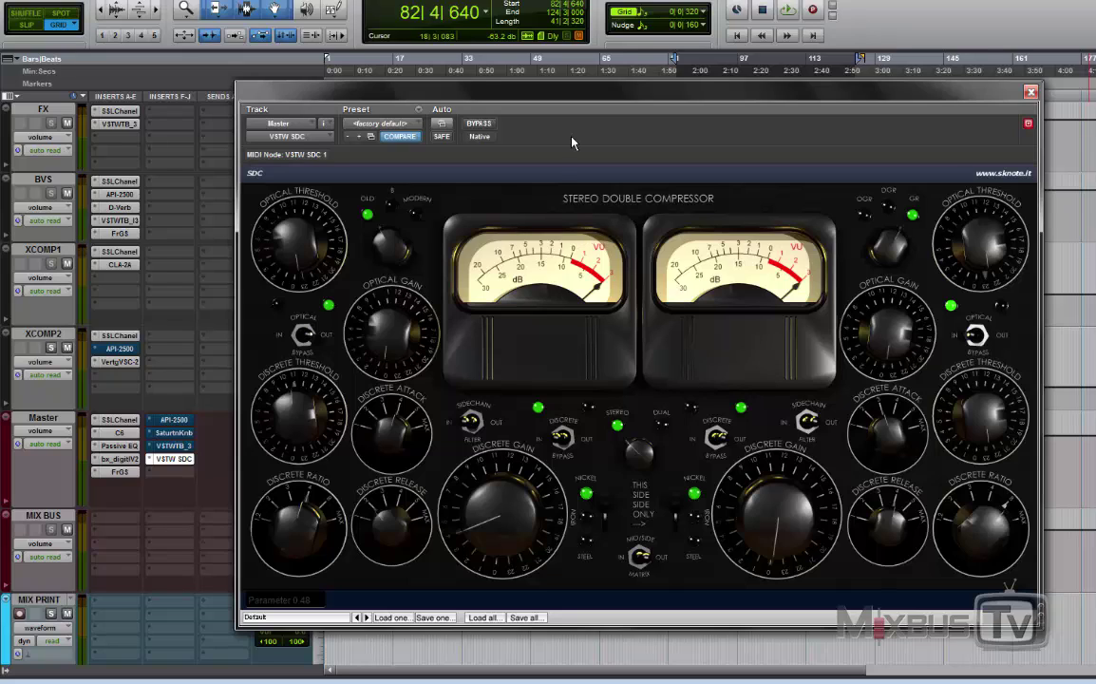
- During playback, set the left channel's discrete threshold to 0.43 and its discrete release to 0.40
{"action": "key", "text": "space"}
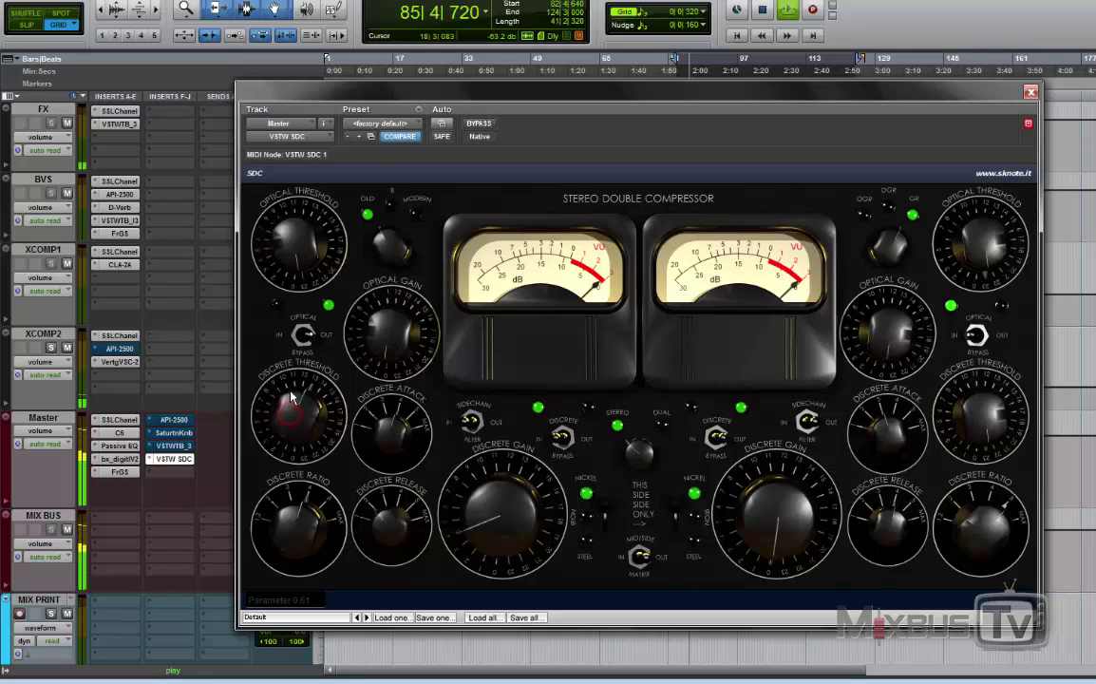
{"action": "mouse_move", "coordinate": [291, 398]}
{"action": "left_mouse_down"}
{"action": "mouse_move", "coordinate": [288, 429]}
{"action": "mouse_move", "coordinate": [289, 416]}
{"action": "left_mouse_up"}
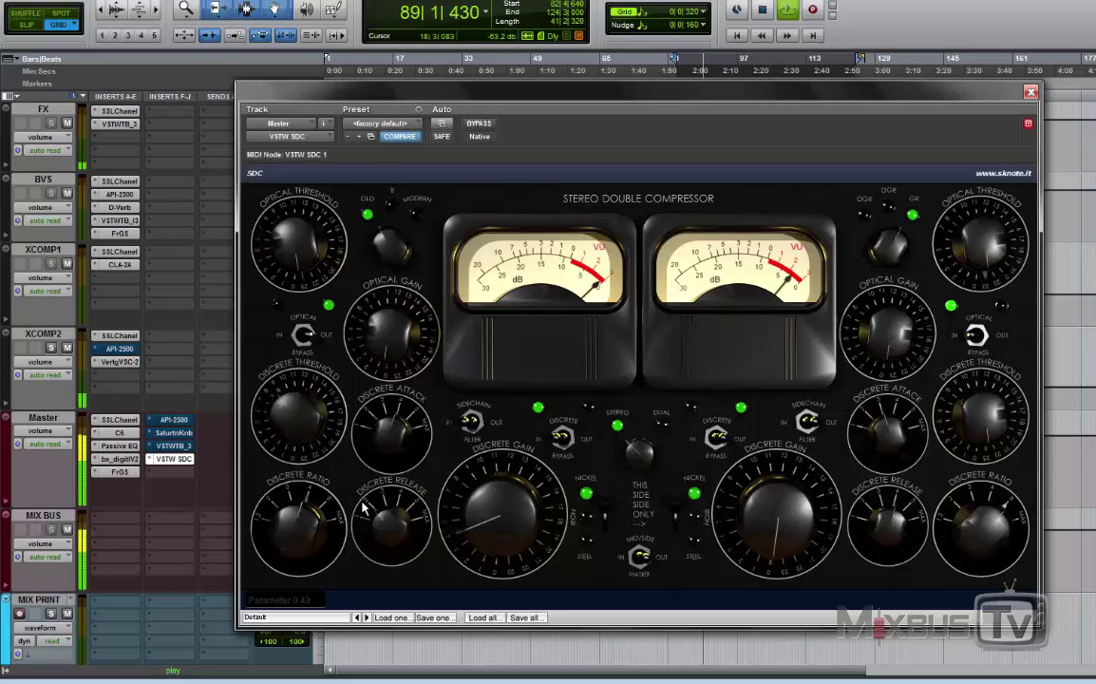
{"action": "left_click", "coordinate": [387, 527]}
{"action": "left_click", "coordinate": [472, 525]}
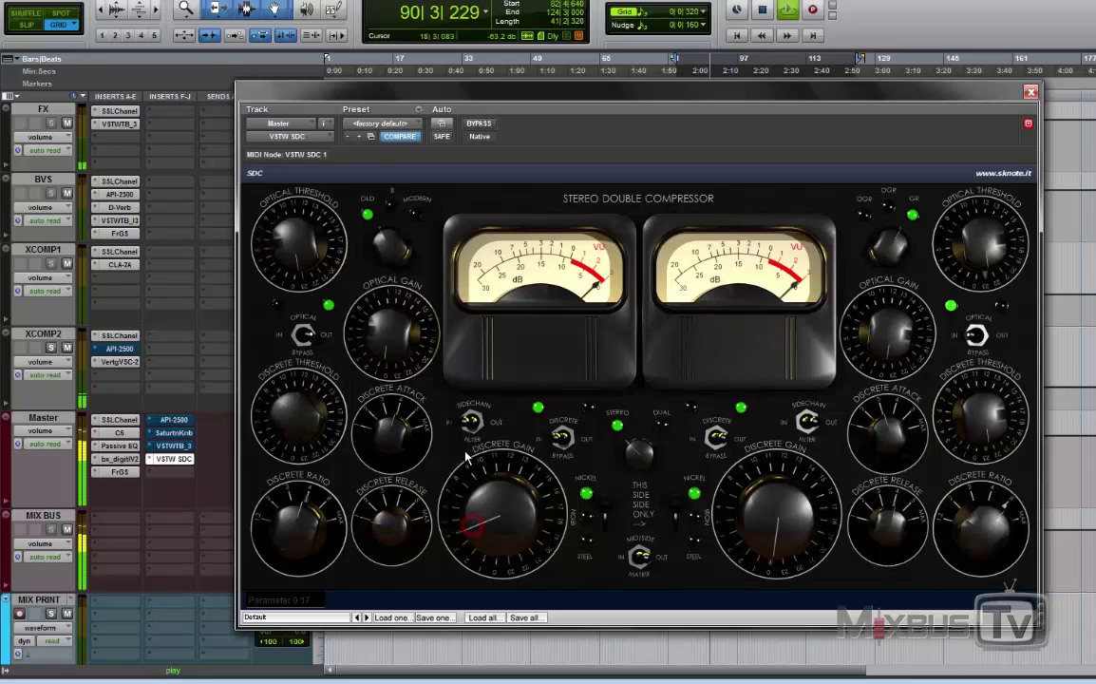
{"action": "left_click", "coordinate": [390, 524]}
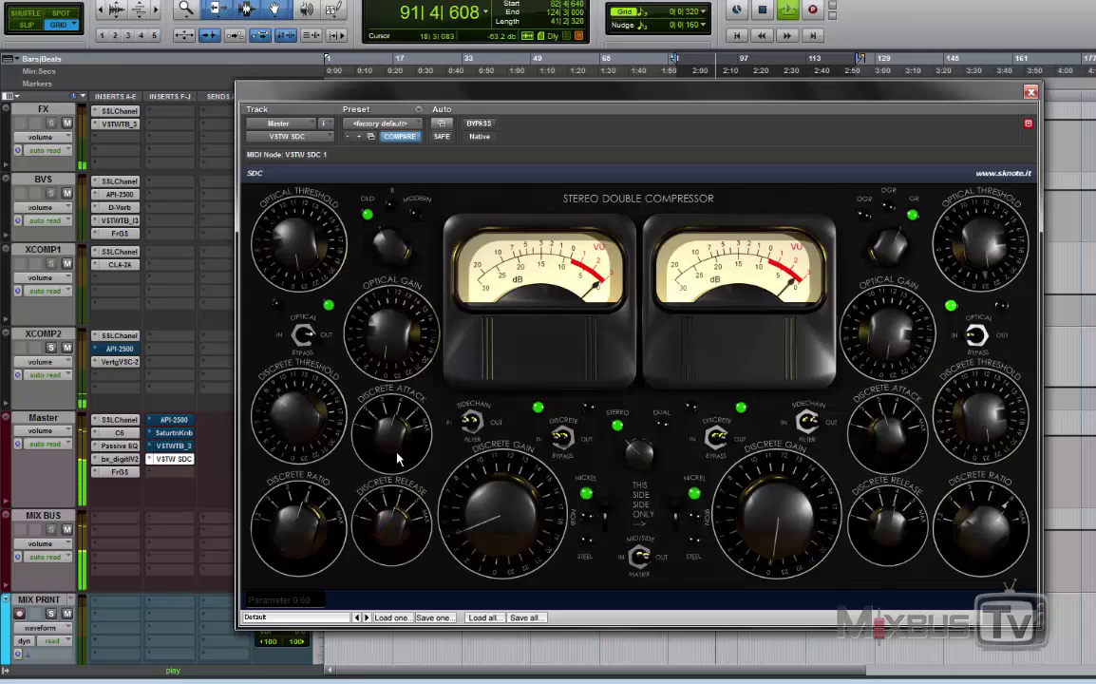
{"action": "left_click", "coordinate": [394, 480]}
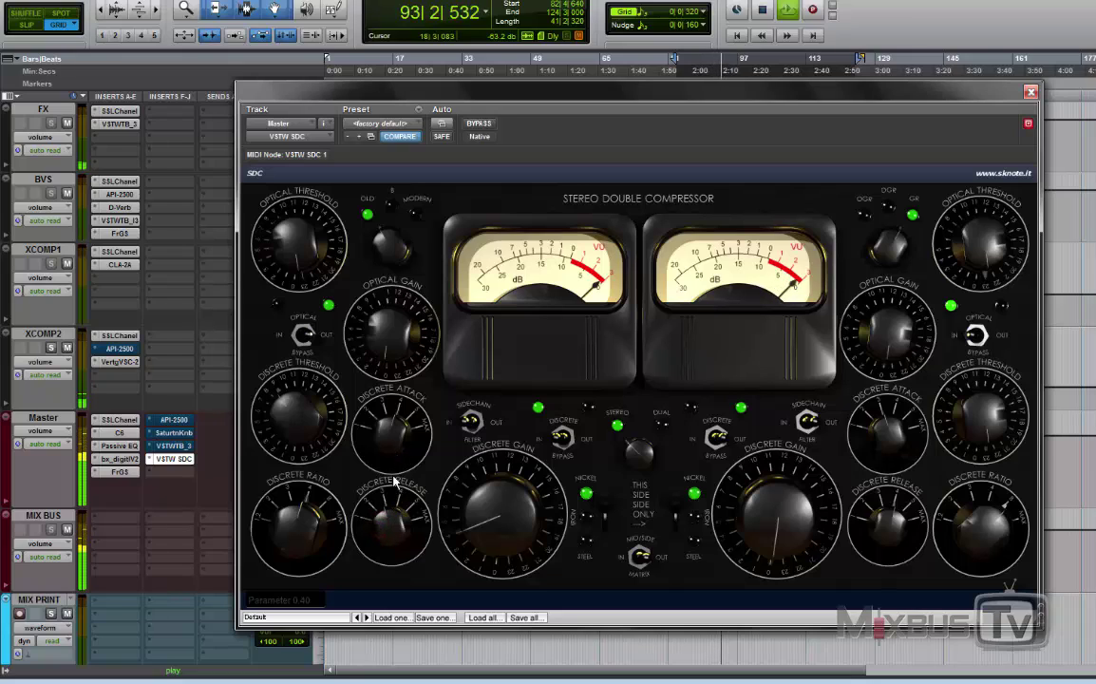
- Compare the discrete-only compression with bypass and raise the left channel's discrete gain to 0.20
{"action": "left_click", "coordinate": [479, 124]}
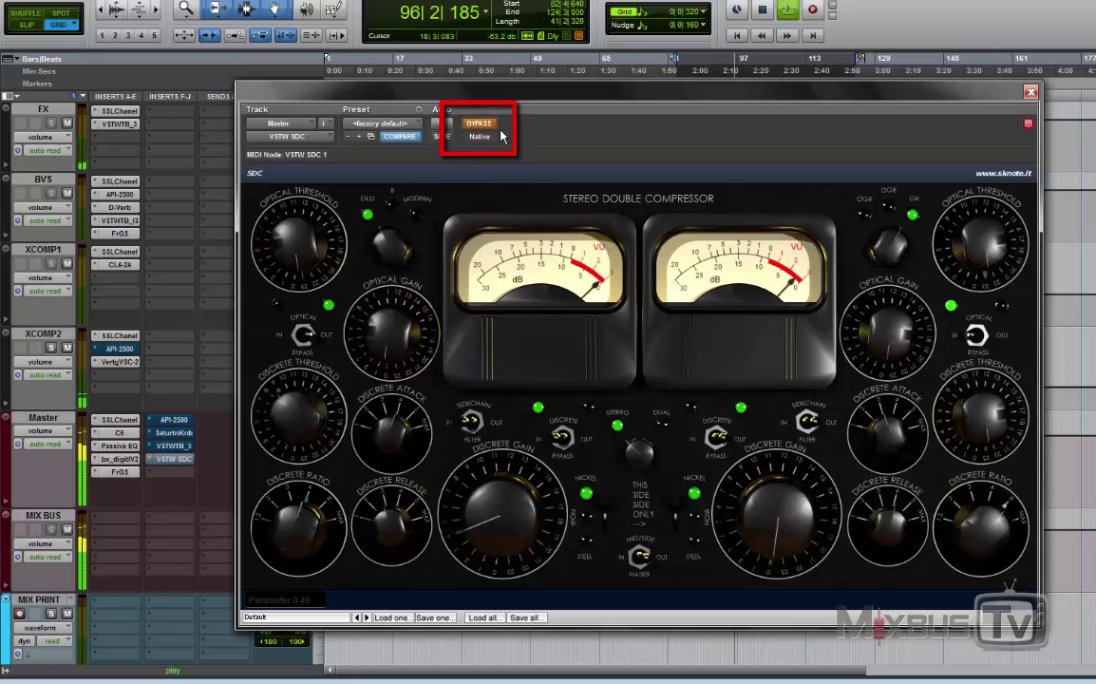
{"action": "left_click", "coordinate": [479, 123]}
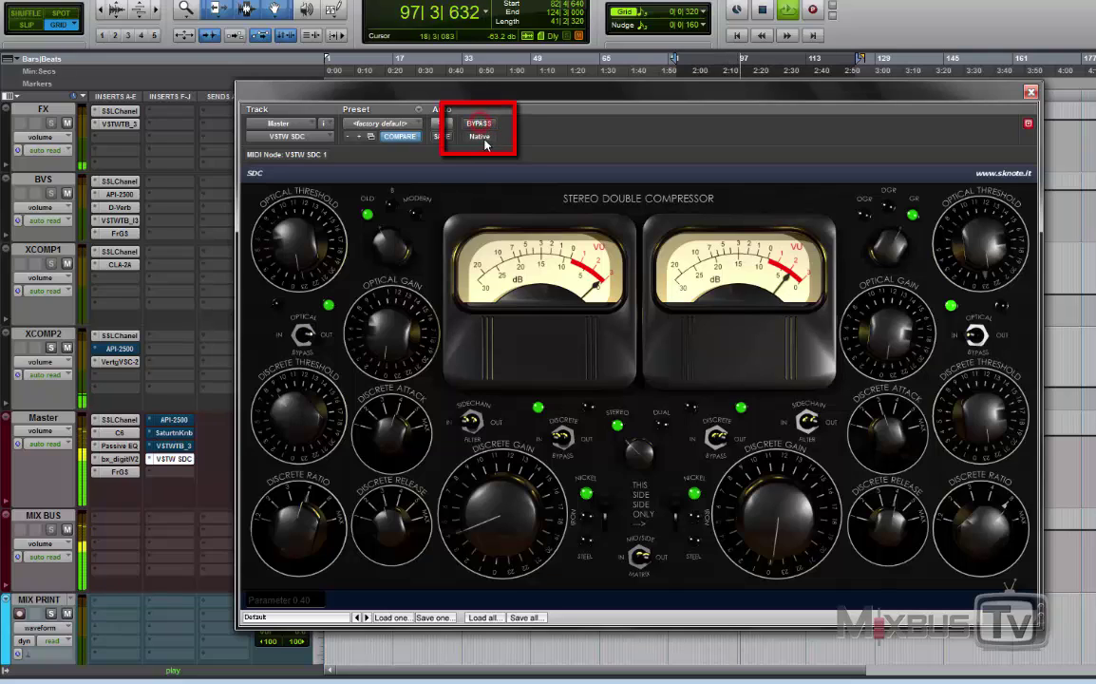
{"action": "left_click", "coordinate": [489, 503]}
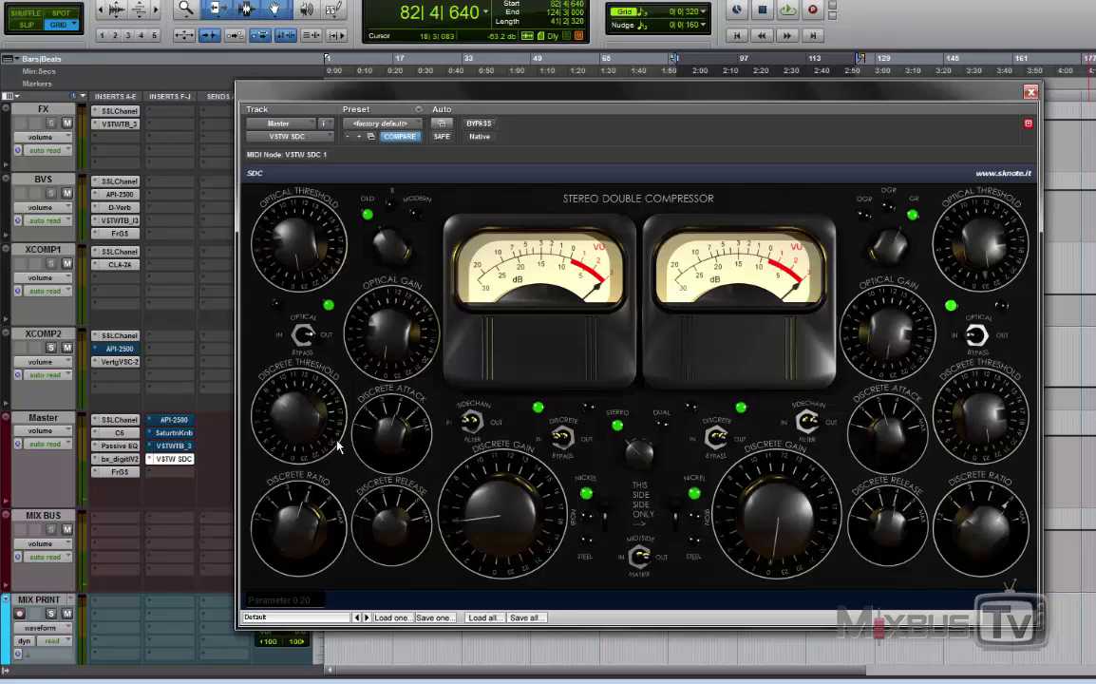
- During playback, lower the left channel's discrete threshold and set its discrete ratio to 0.00
{"action": "key", "text": "space"}
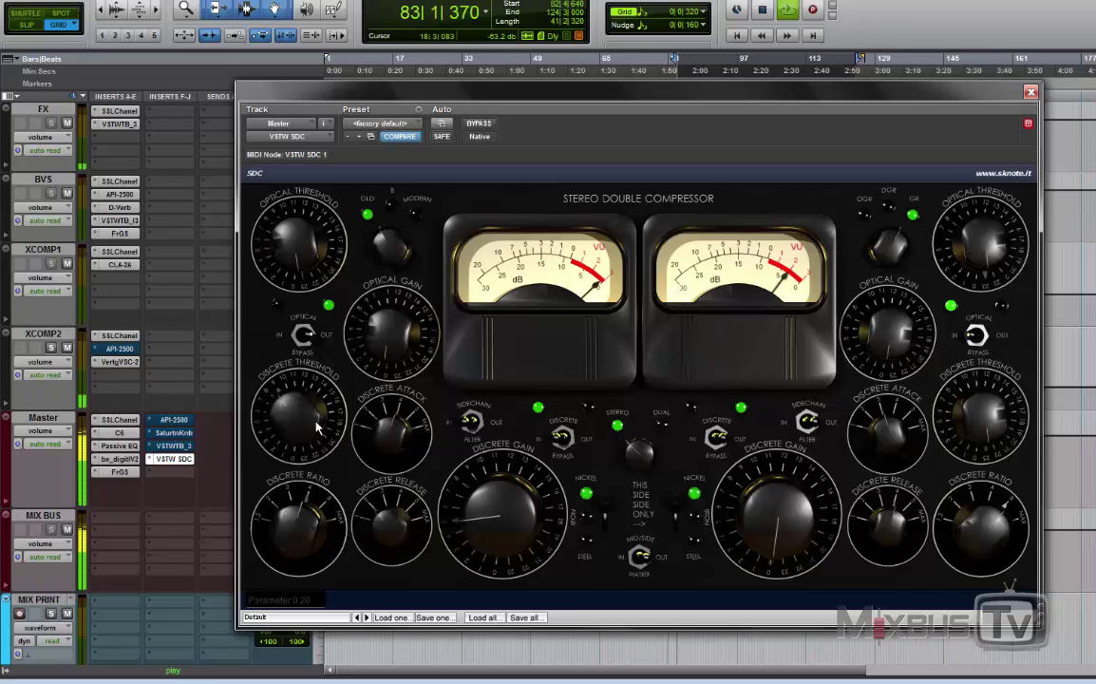
{"action": "left_click_drag", "start_coordinate": [311, 426], "coordinate": [312, 437]}
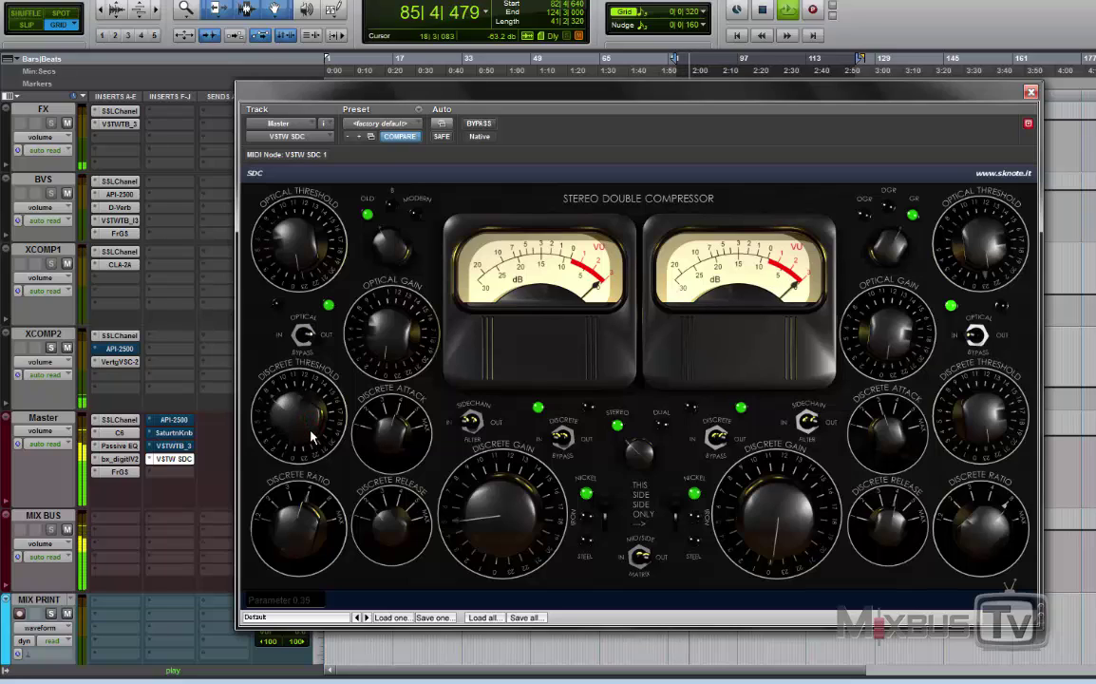
{"action": "mouse_move", "coordinate": [383, 520]}
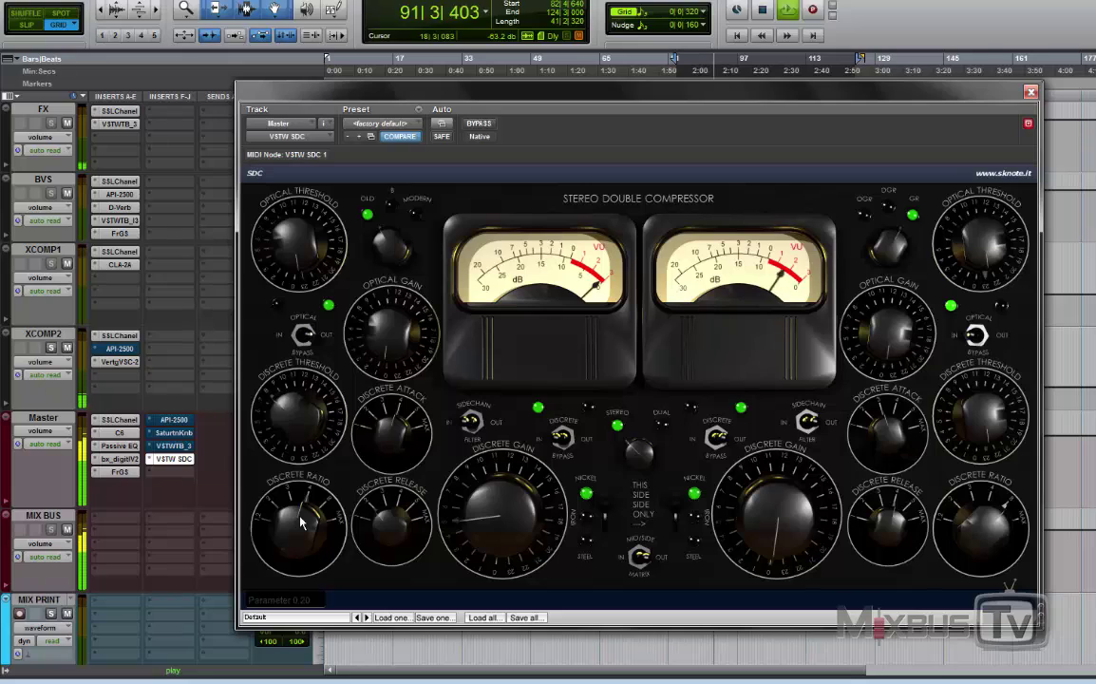
{"action": "mouse_move", "coordinate": [300, 520]}
{"action": "left_mouse_down"}
{"action": "mouse_move", "coordinate": [296, 561]}
{"action": "mouse_move", "coordinate": [302, 540]}
{"action": "left_mouse_up"}
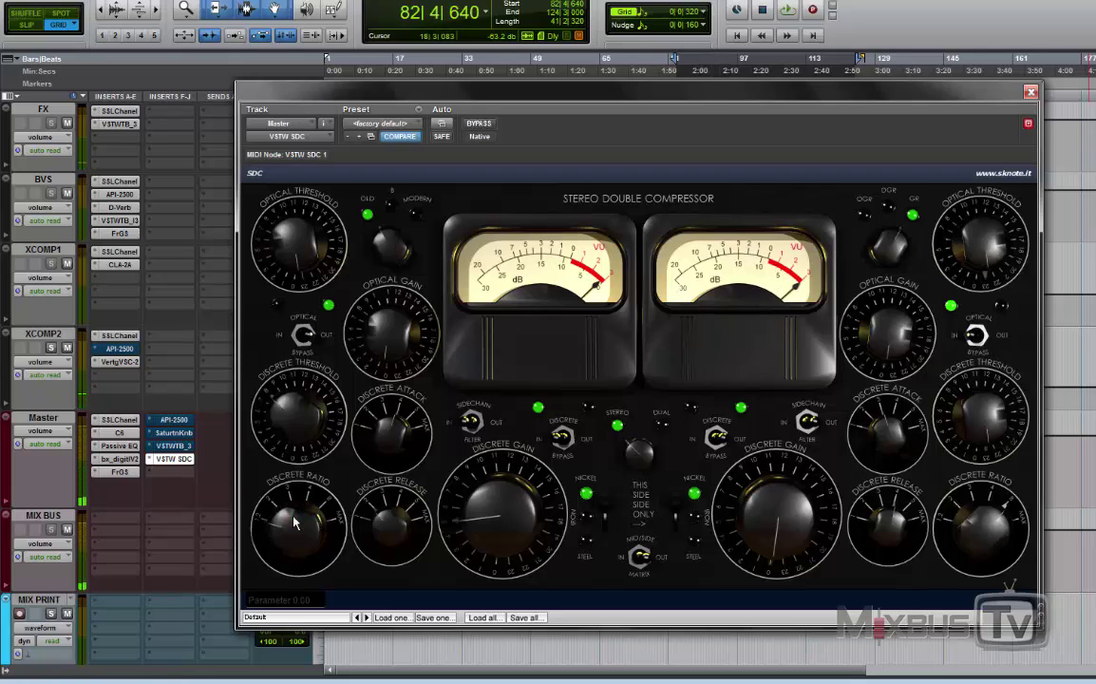
- Audition the left channel's Steel transformer with the discrete compressor alone and return to Nickel
{"action": "scroll", "coordinate": [292, 525], "scroll_direction": "up", "scroll_amount": 2}
{"action": "left_click", "coordinate": [600, 558]}
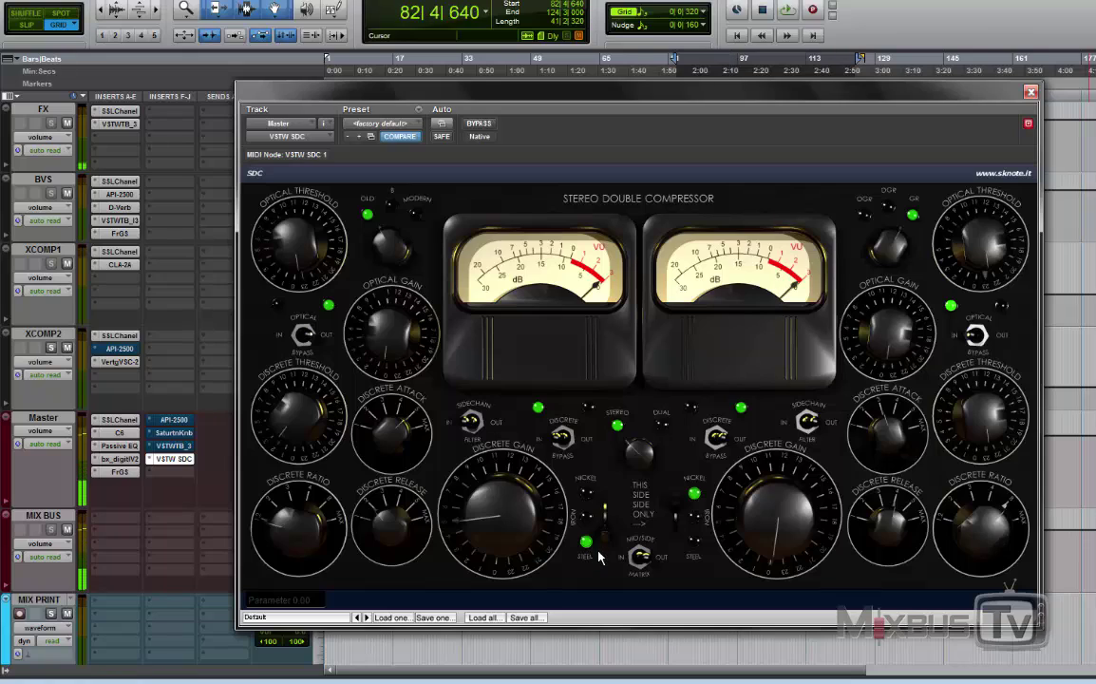
{"action": "left_click", "coordinate": [599, 558]}
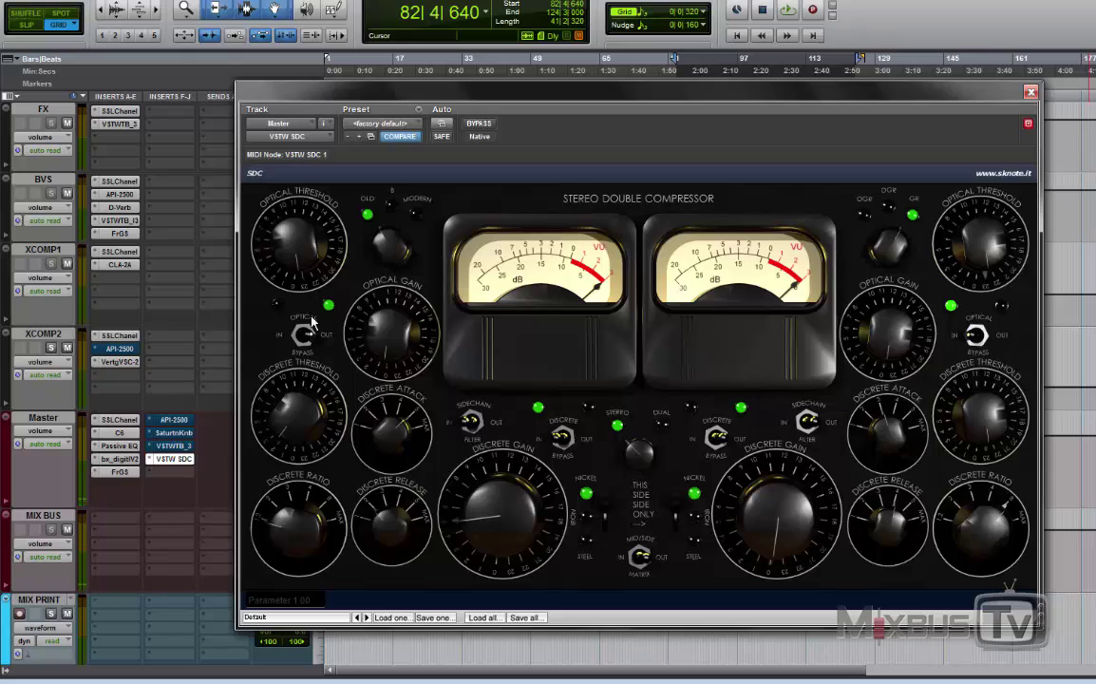
- Switch the left channel's optical compressor to Modern and engage it with threshold 0.65 and gain 0.17
{"action": "left_click", "coordinate": [390, 250]}
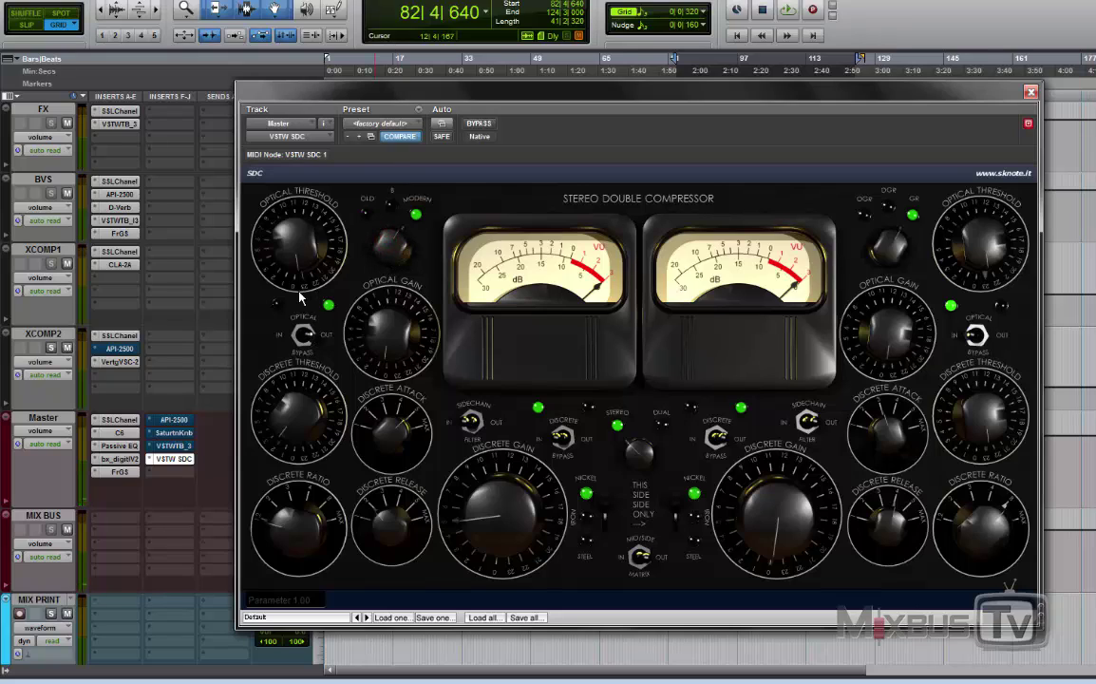
{"action": "left_click", "coordinate": [302, 335]}
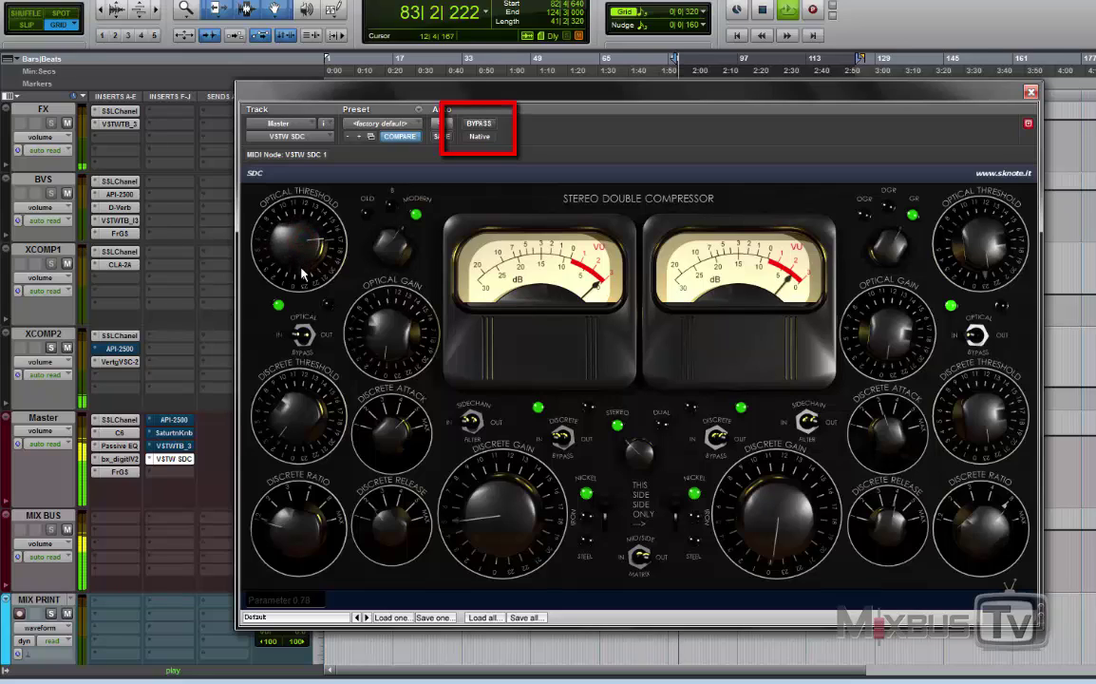
{"action": "left_click_drag", "start_coordinate": [302, 276], "coordinate": [304, 285]}
{"action": "left_click_drag", "start_coordinate": [360, 310], "coordinate": [302, 249]}
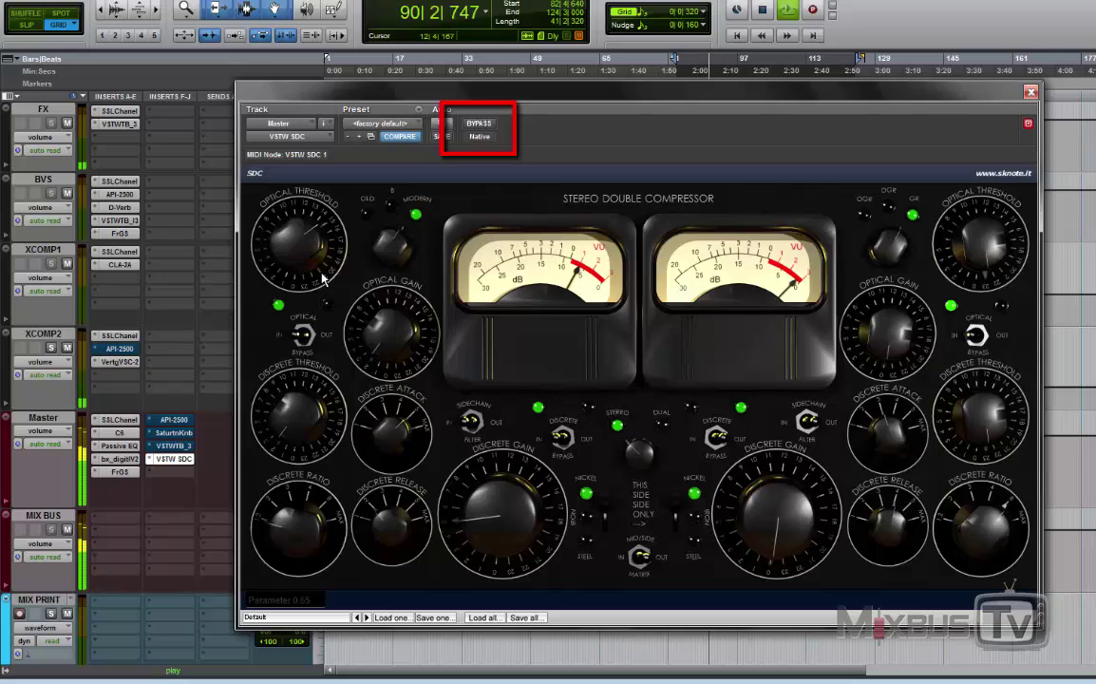
{"action": "left_click", "coordinate": [387, 332]}
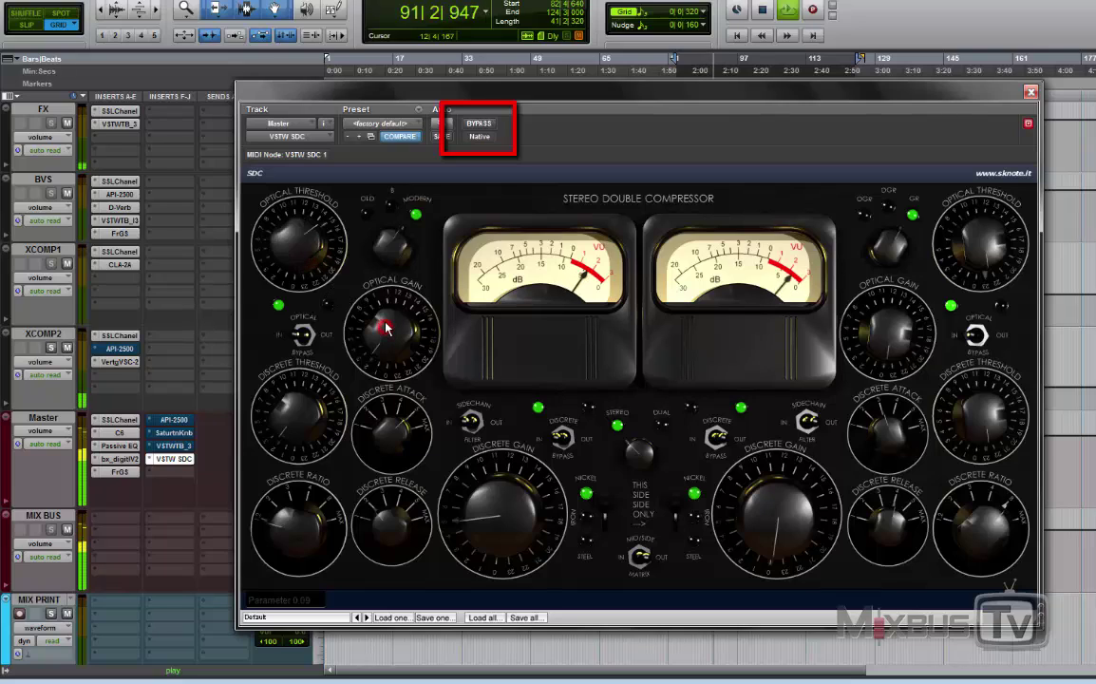
- Compare the combined Modern optical and discrete compression with bypass, replaying the section with the compressor active
{"action": "left_click", "coordinate": [486, 124]}
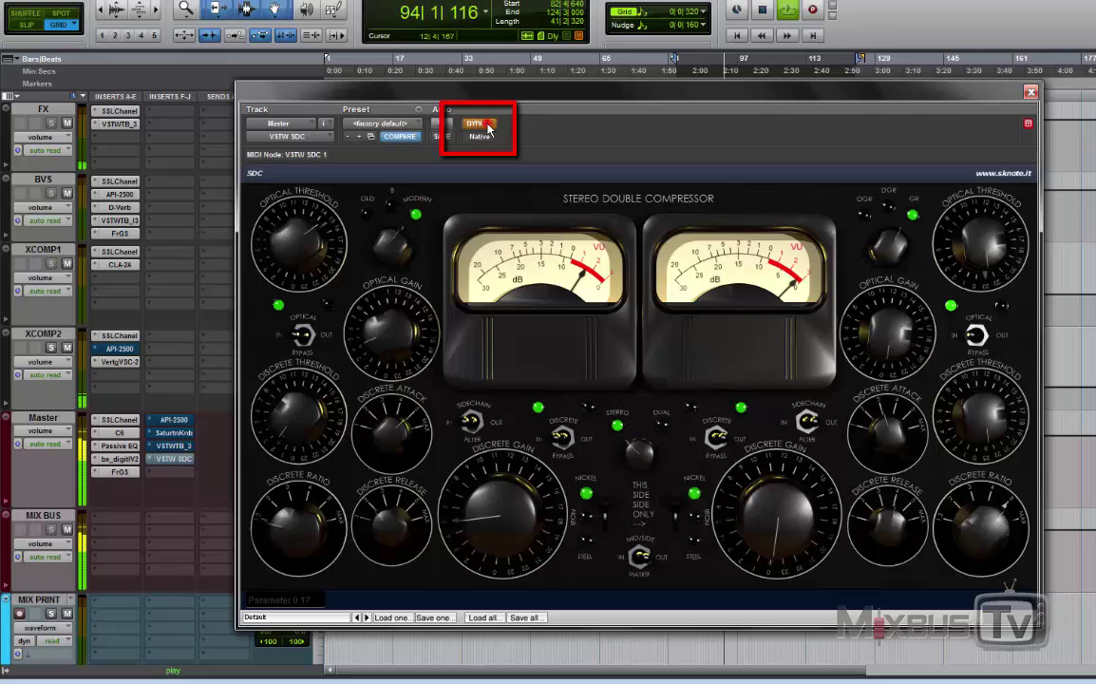
{"action": "left_click", "coordinate": [488, 127]}
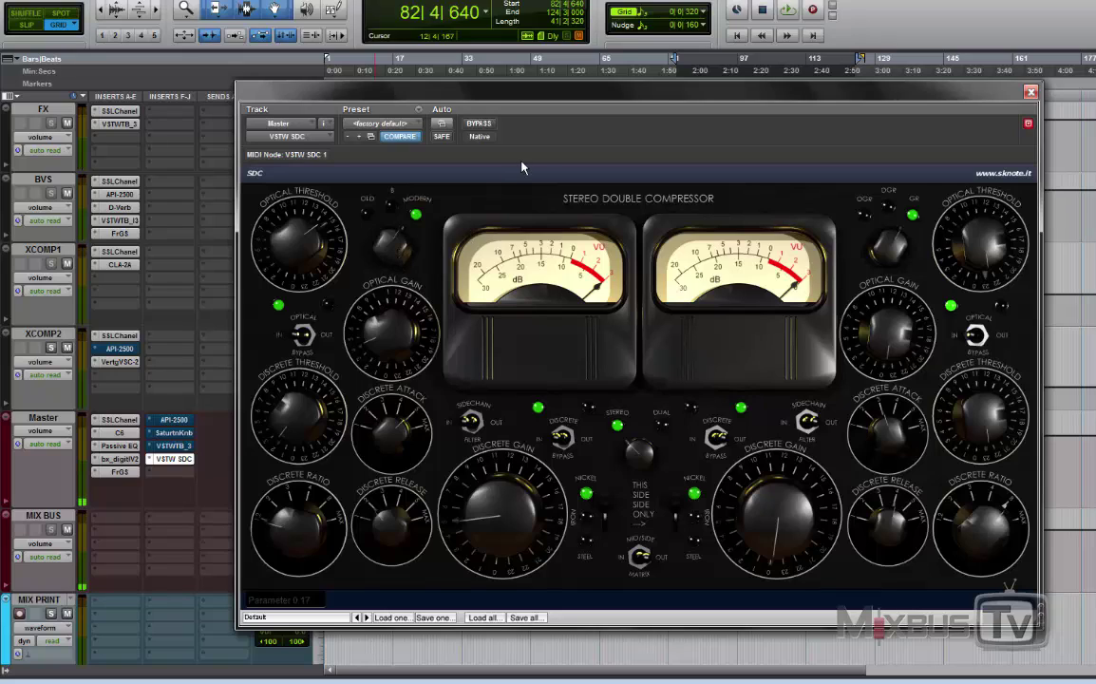
{"action": "key", "text": "space"}
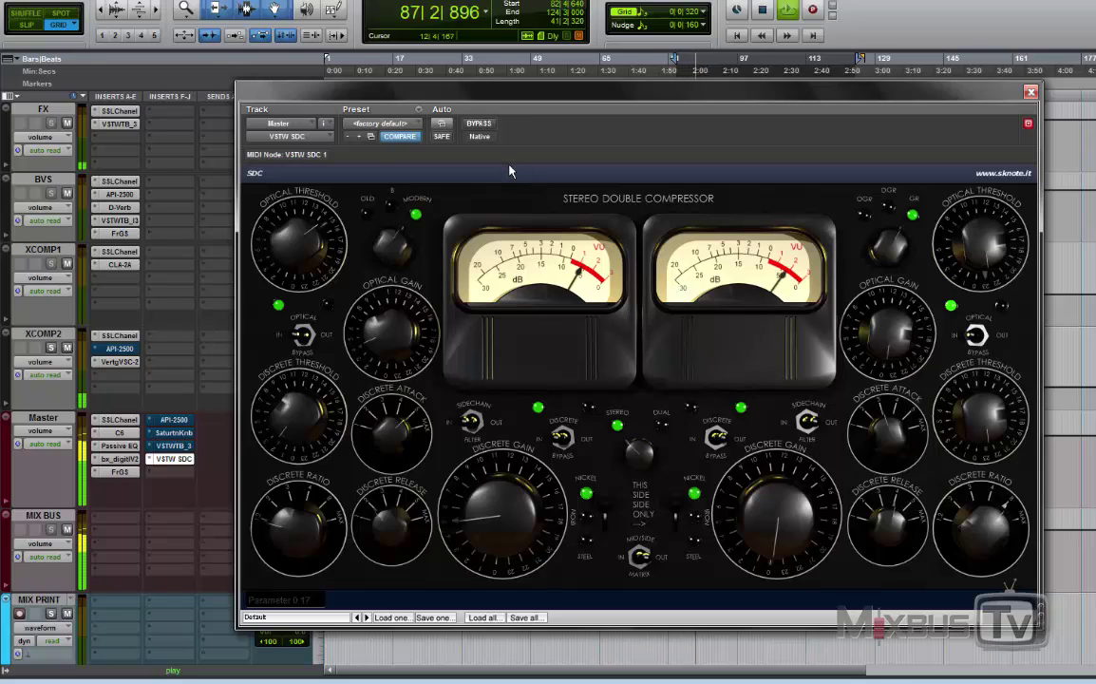
- Audition the mix section with the left channel's optical compressor bypassed, restarting playback to hear the discrete compressor alone
{"action": "left_click", "coordinate": [300, 337]}
{"action": "key", "text": "space"}
{"action": "key", "text": "space"}
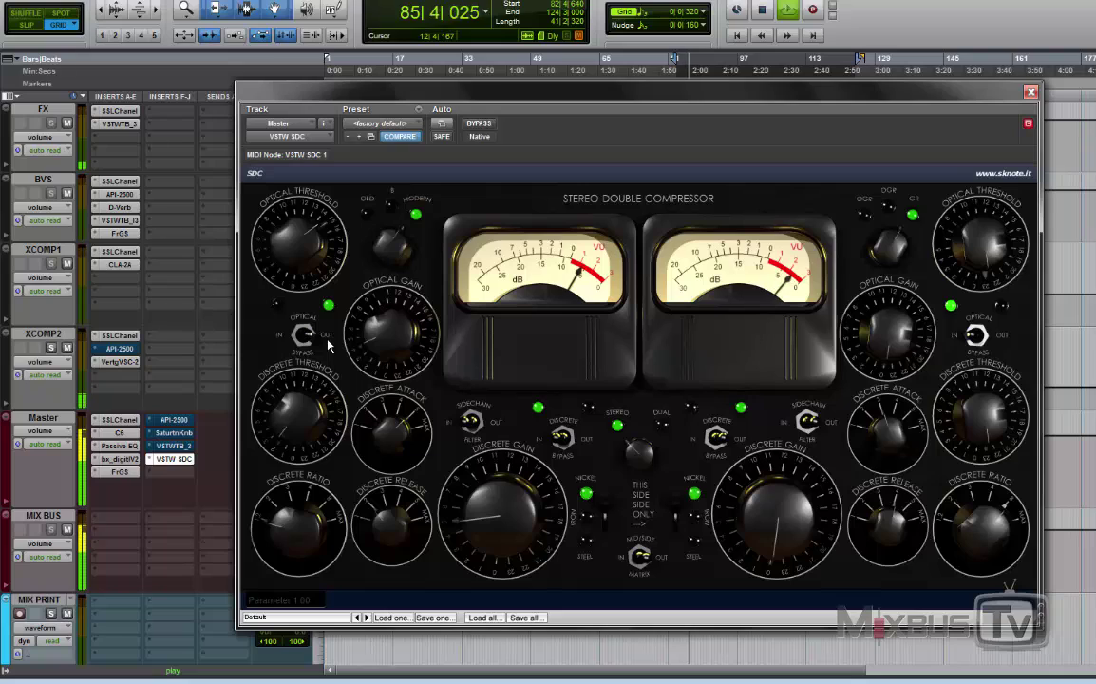
- Re-engage the left channel's optical compressor and raise its optical gain to 0.26 during playback
{"action": "left_click", "coordinate": [303, 337]}
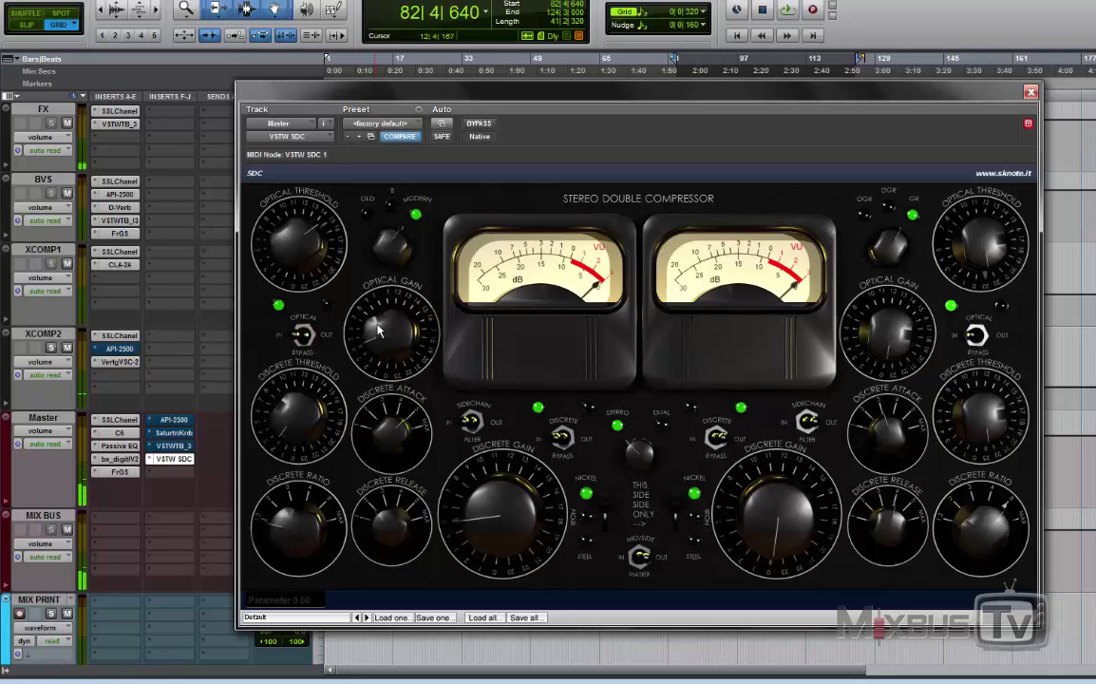
{"action": "key", "text": "space"}
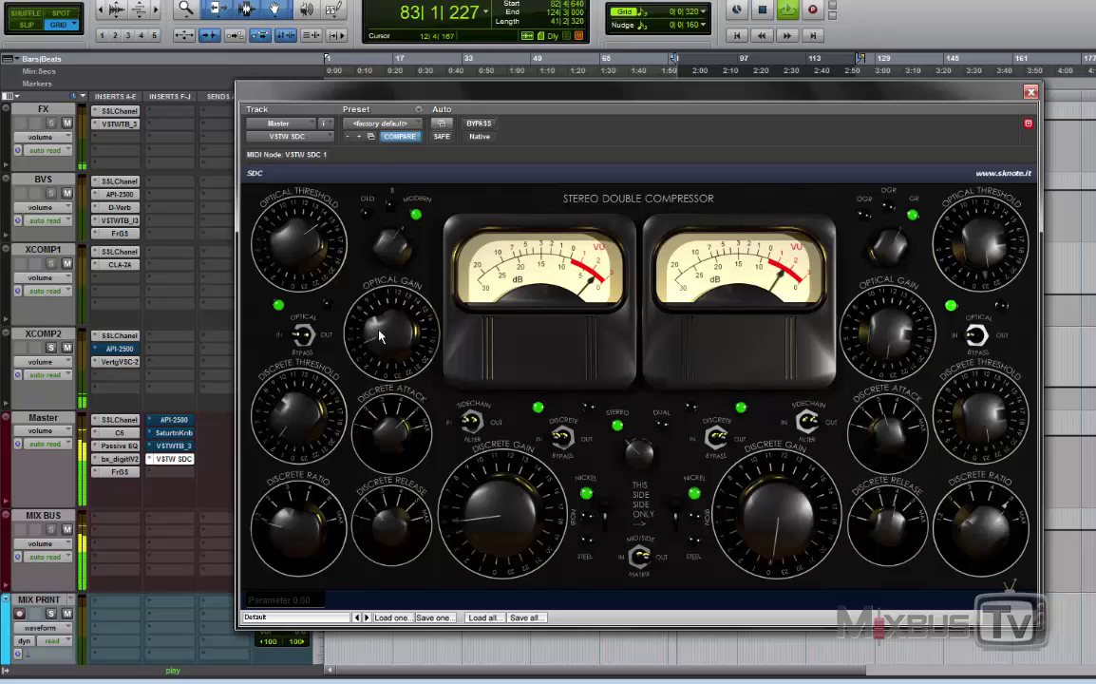
{"action": "left_click_drag", "start_coordinate": [380, 332], "coordinate": [380, 321]}
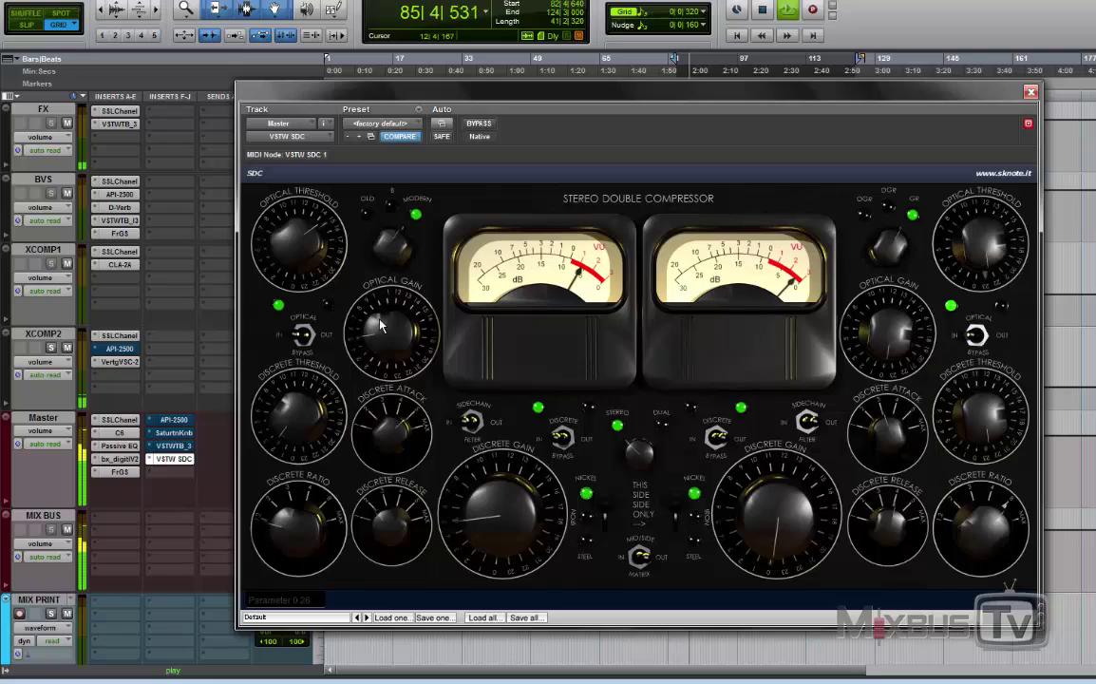
- Audition the left channel's middle and Old optical modes during playback and return to Modern
{"action": "left_click", "coordinate": [398, 250]}
{"action": "left_click_drag", "start_coordinate": [398, 256], "coordinate": [395, 275]}
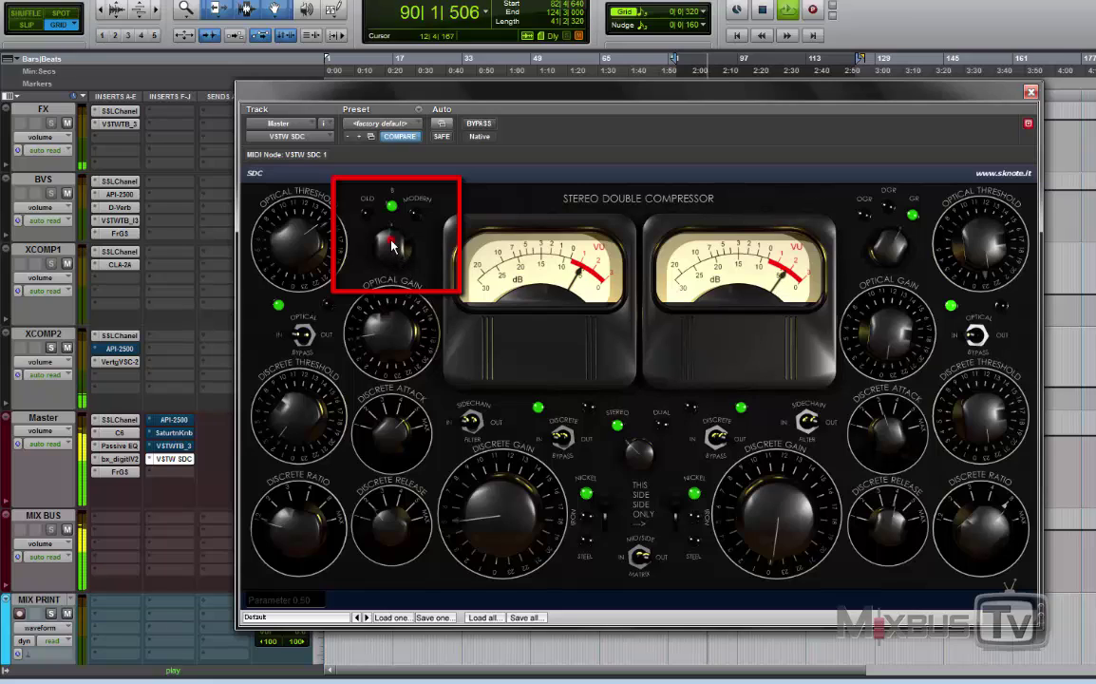
{"action": "left_click_drag", "start_coordinate": [397, 251], "coordinate": [398, 302]}
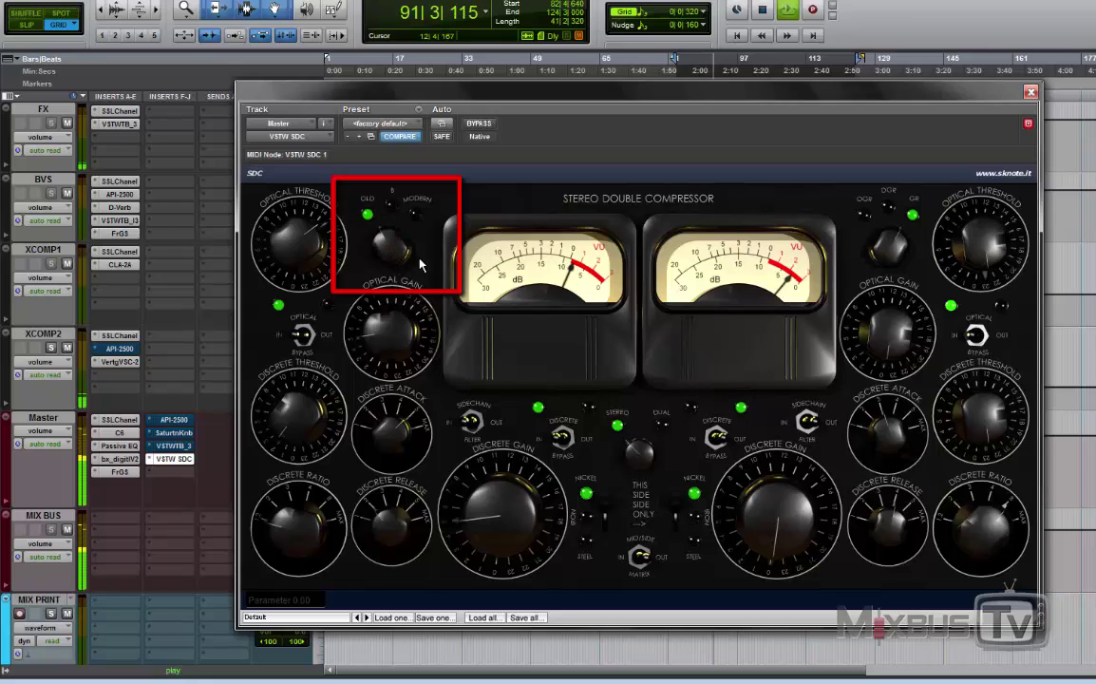
{"action": "key", "text": "space"}
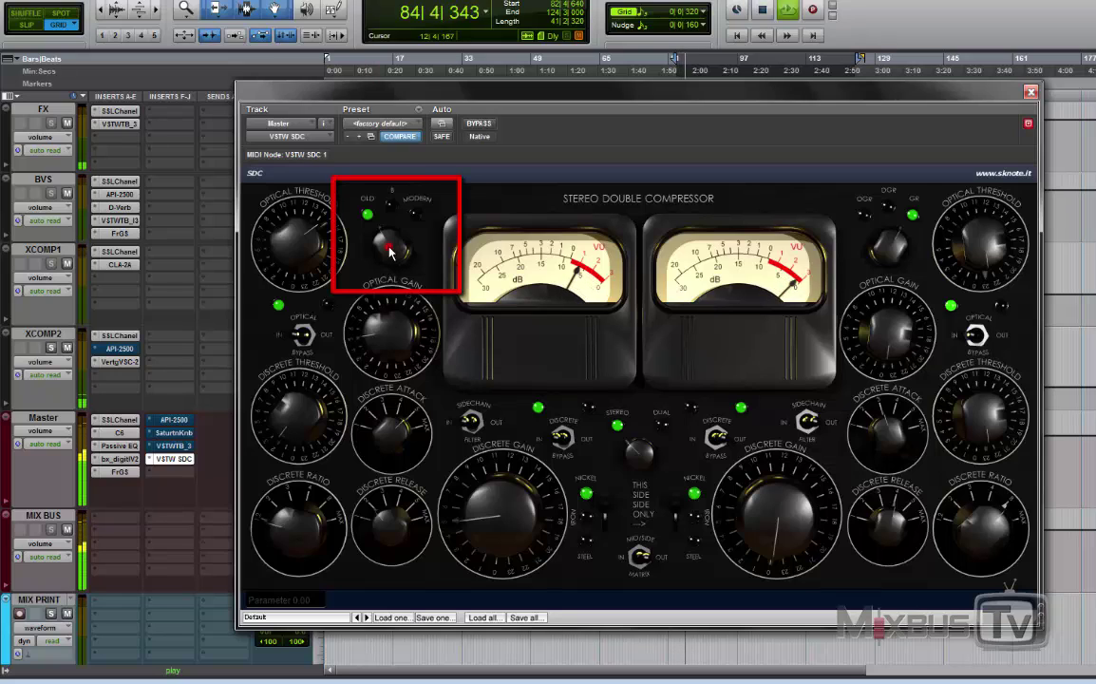
{"action": "left_click_drag", "start_coordinate": [390, 252], "coordinate": [421, 274]}
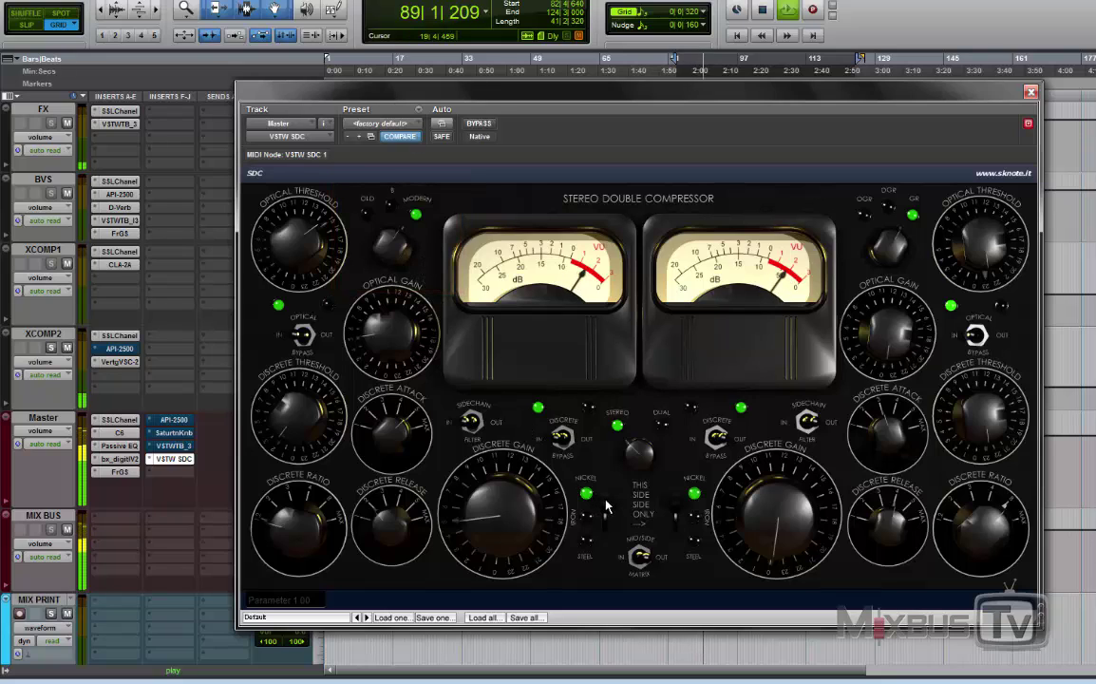
- Compare the left channel's Steel, Iron and Nickel transformers during playback, ending on Nickel
{"action": "left_click_drag", "start_coordinate": [610, 541], "coordinate": [609, 570]}
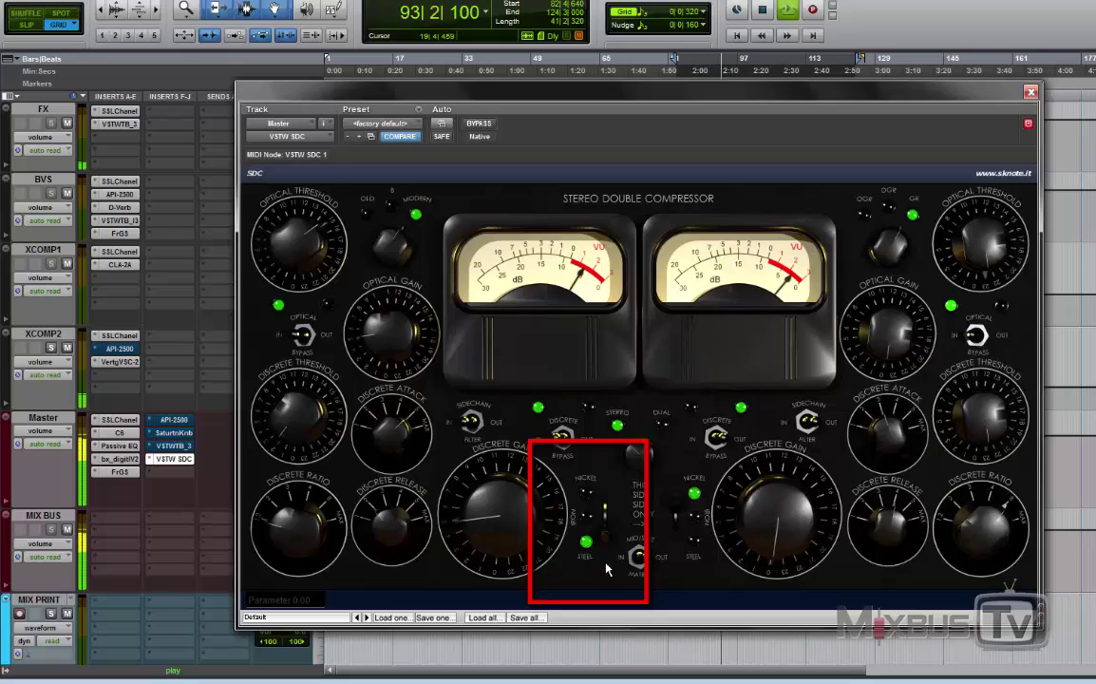
{"action": "key", "text": "space"}
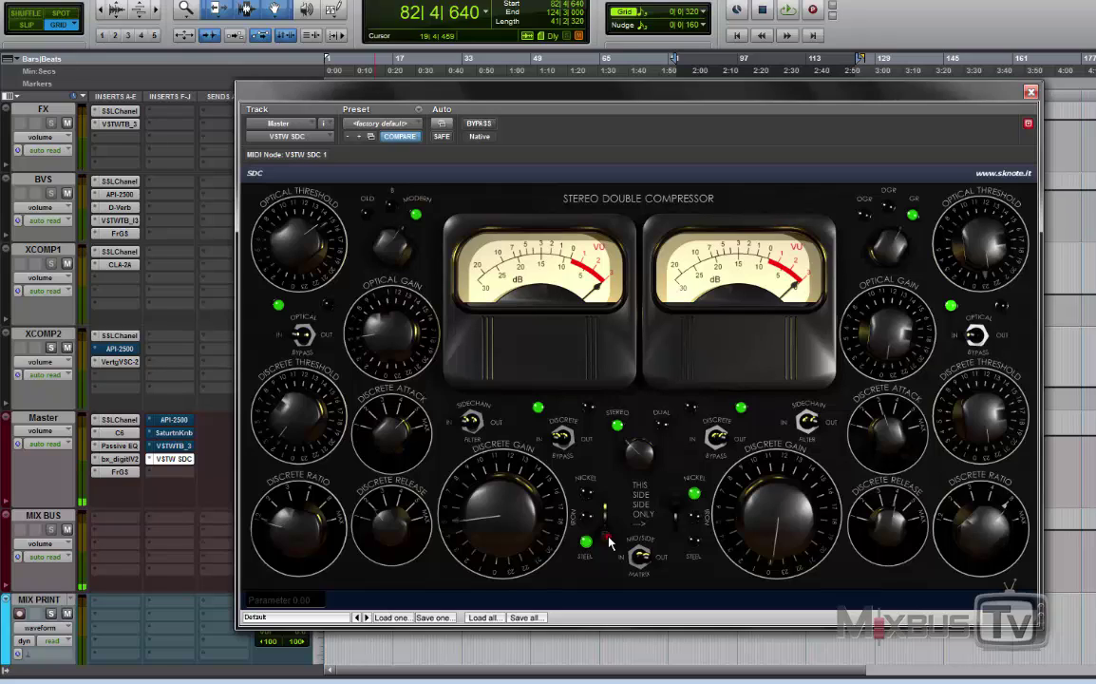
{"action": "key", "text": "space"}
{"action": "left_click", "coordinate": [609, 537]}
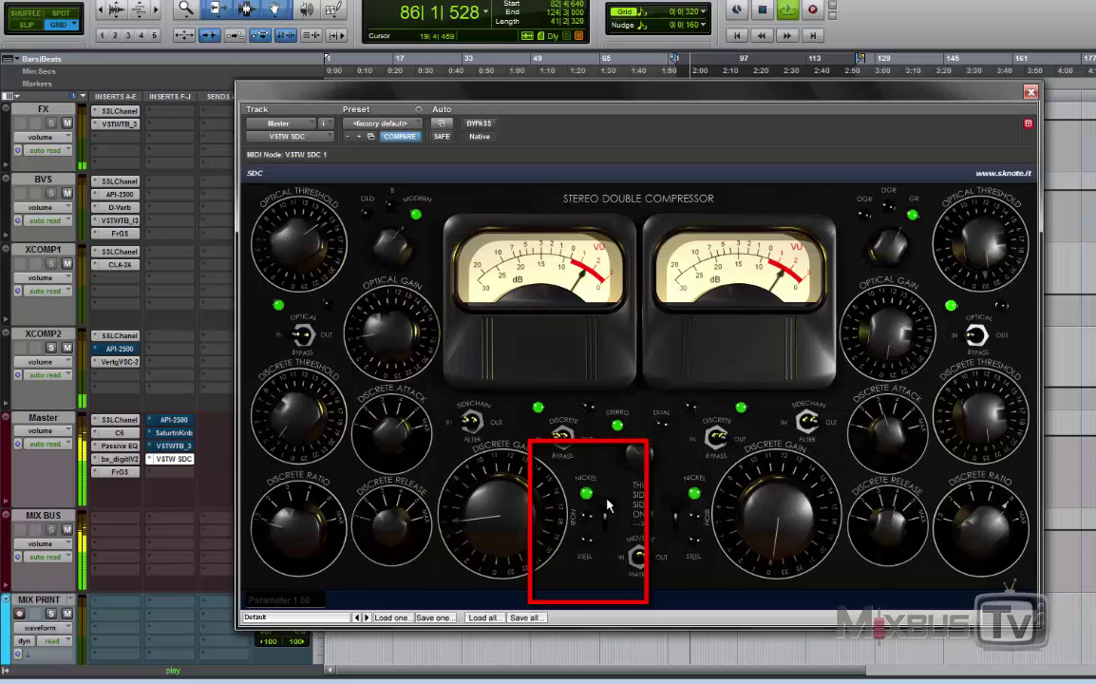
{"action": "left_click", "coordinate": [607, 519]}
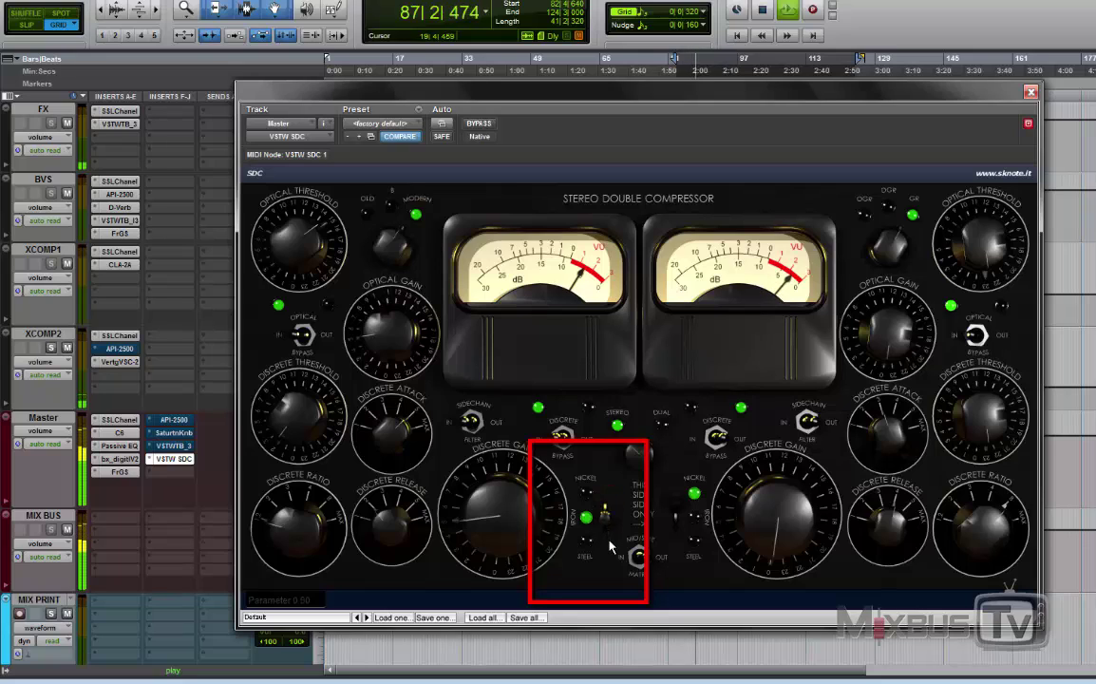
{"action": "left_click", "coordinate": [611, 559]}
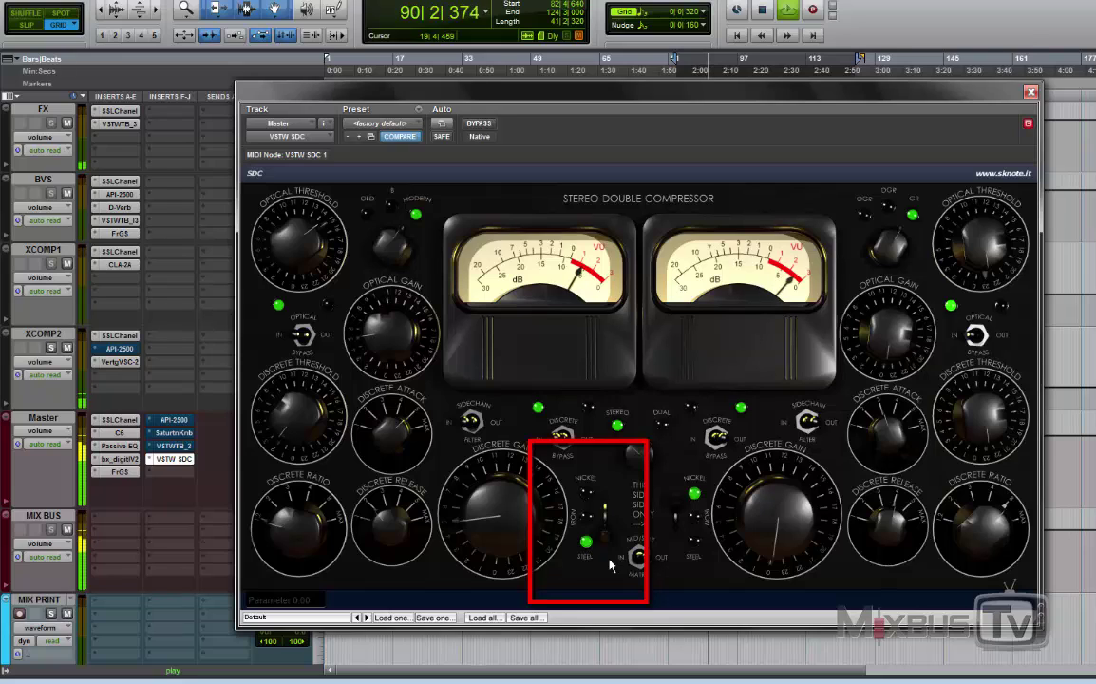
{"action": "left_click", "coordinate": [606, 485]}
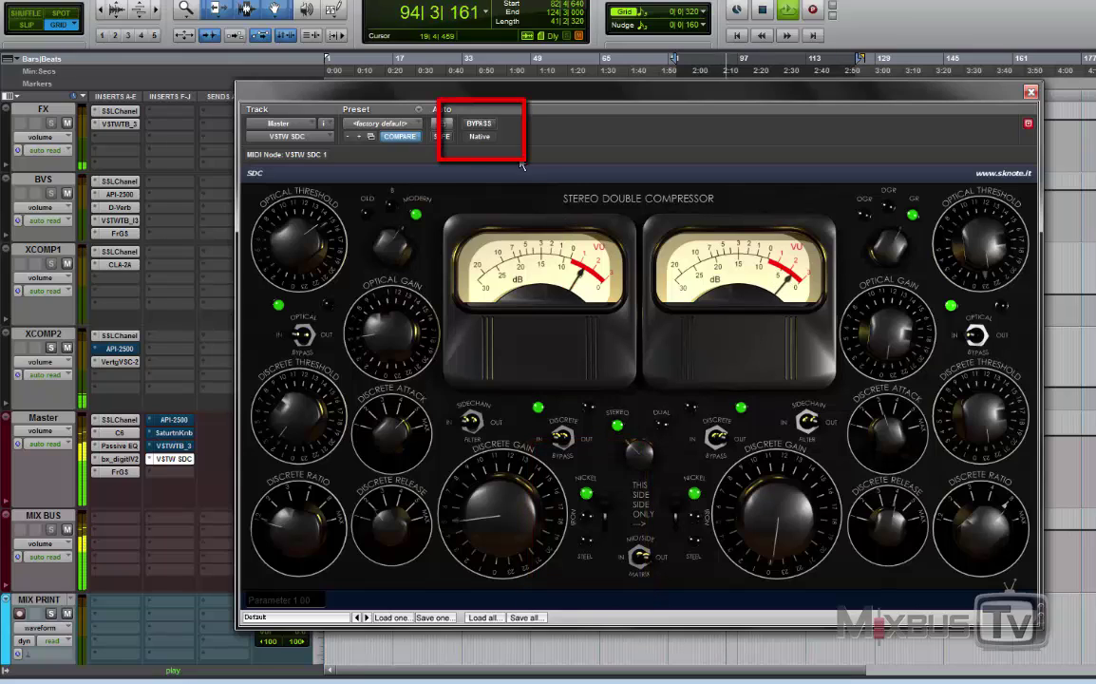
- Compare the compressed Master mix with the bypassed signal, re-enable the compressor and stop playback
{"action": "left_click", "coordinate": [479, 123]}
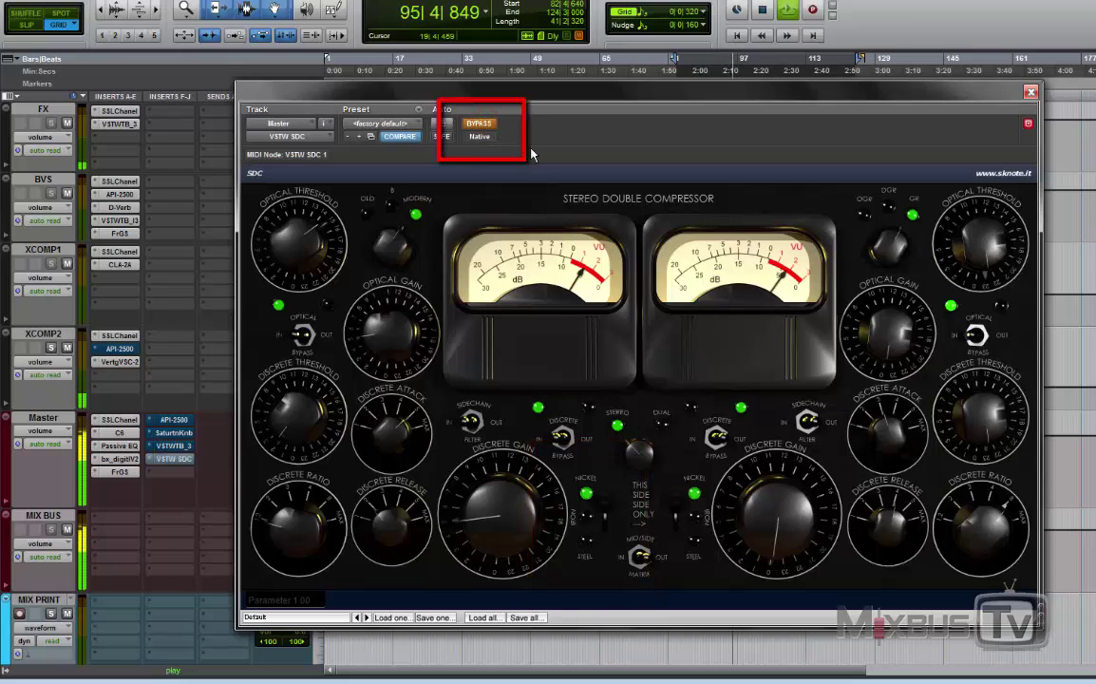
{"action": "left_click", "coordinate": [482, 124]}
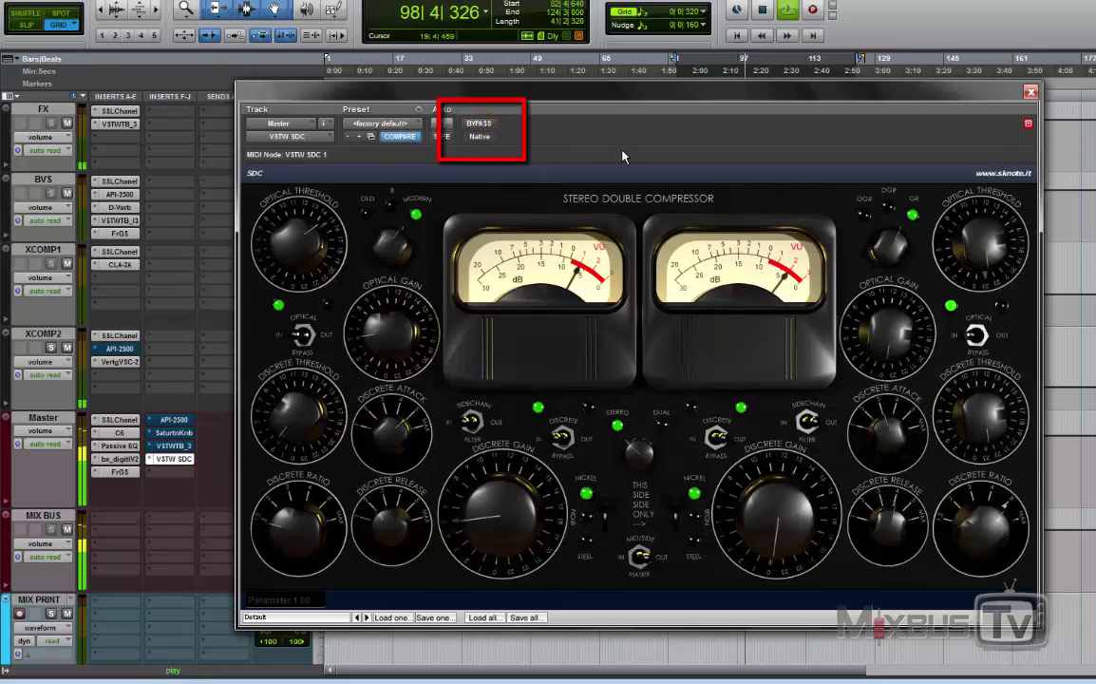
{"action": "key", "text": "space"}
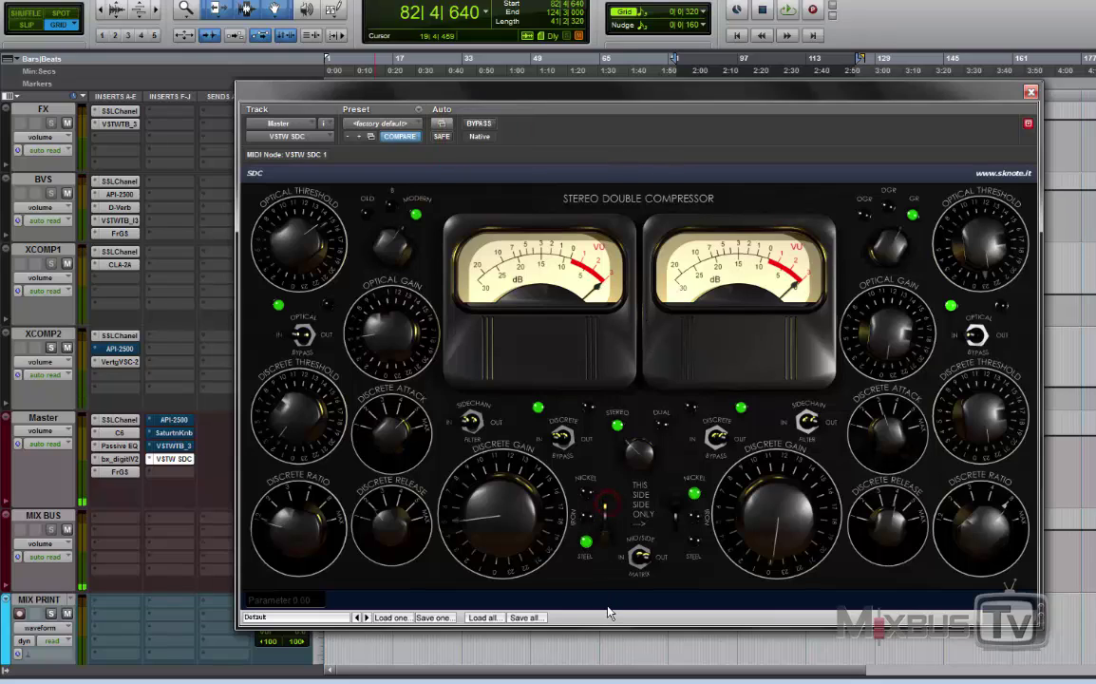
- Demonstrate the left channel's transformer selector on Steel with playback stopped and return it to Nickel
{"action": "left_click", "coordinate": [606, 503]}
{"action": "left_click", "coordinate": [610, 513]}
{"action": "left_click", "coordinate": [608, 511]}
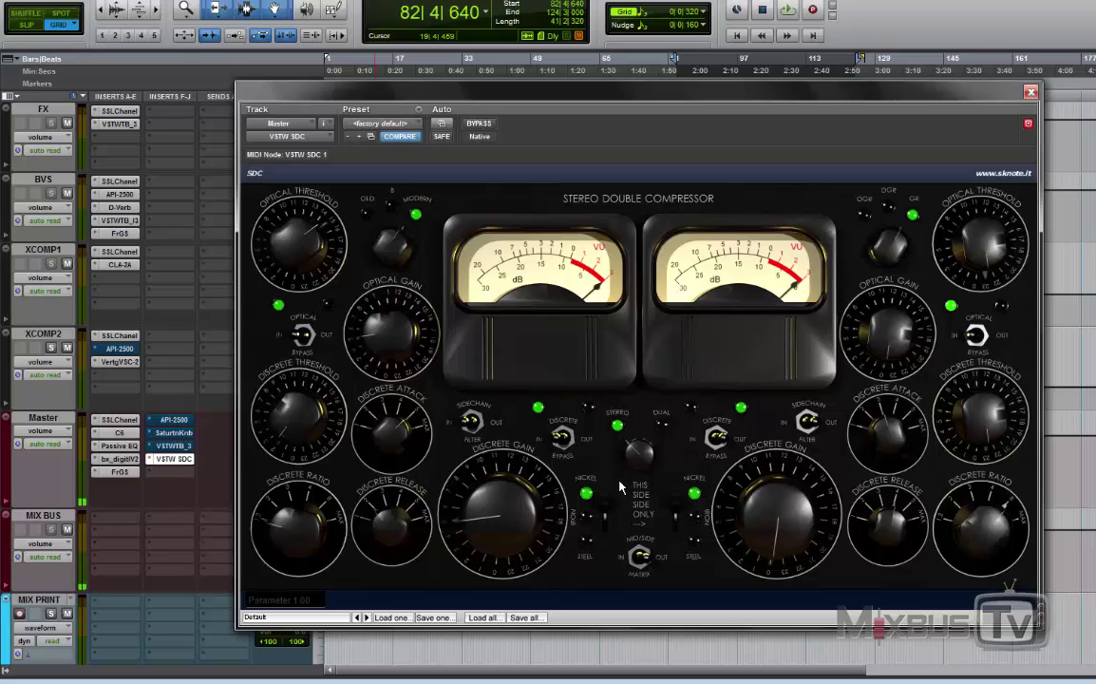